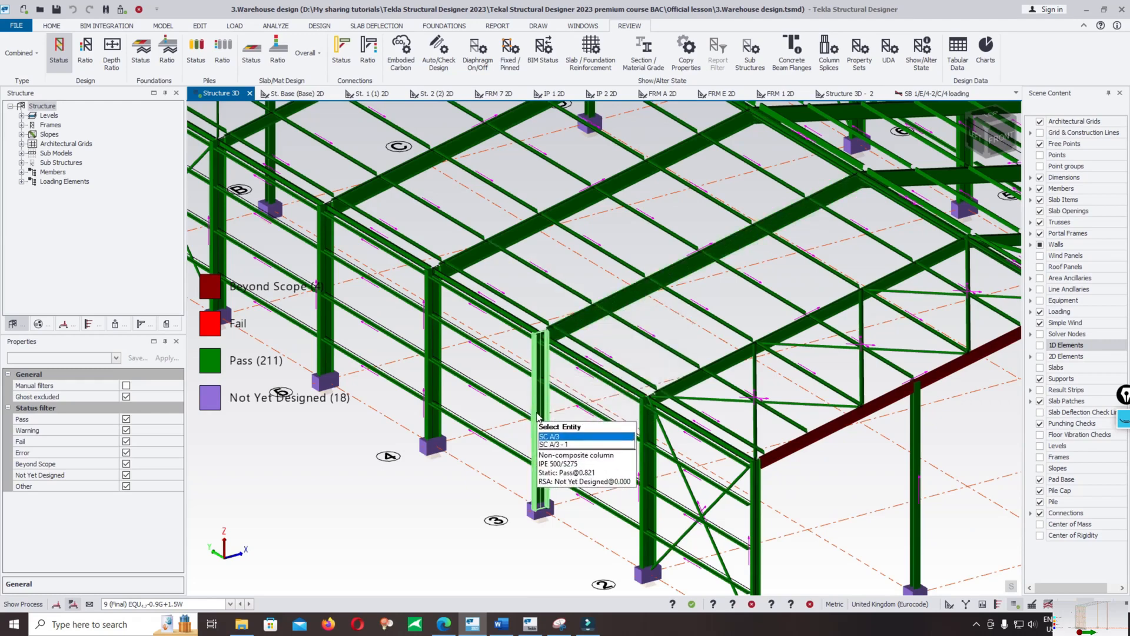
{"action": "left_click", "coordinate": [541, 409]}
{"action": "right_click", "coordinate": [541, 406]}
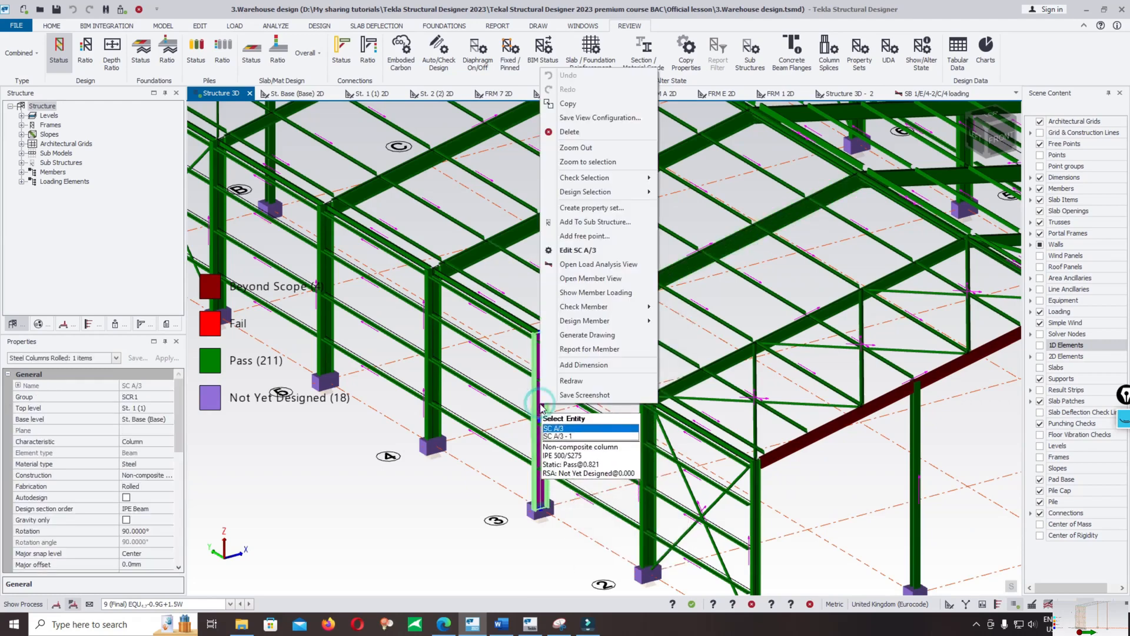
{"action": "left_click", "coordinate": [589, 249]}
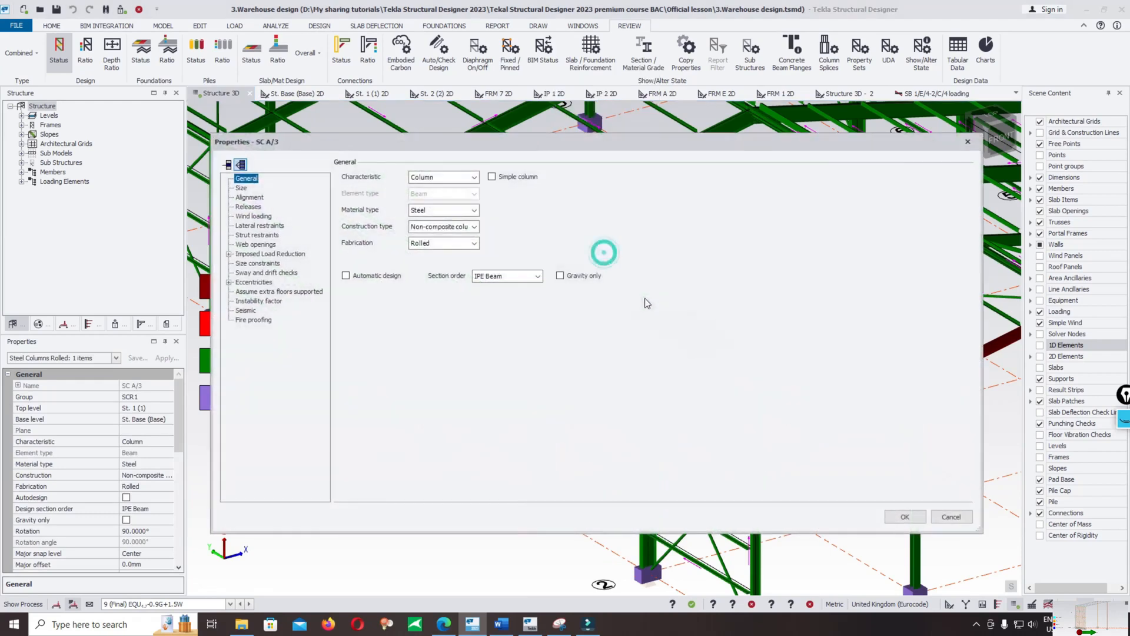
{"action": "left_click", "coordinate": [970, 140]}
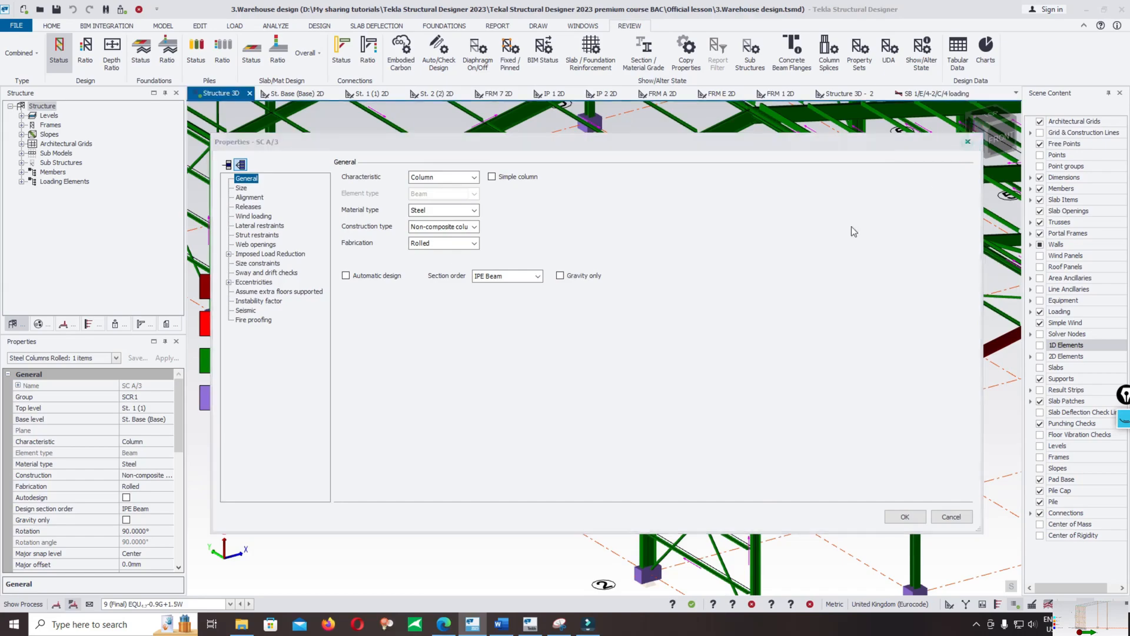
{"action": "scroll", "coordinate": [652, 319], "scroll_direction": "down", "scroll_amount": 3}
{"action": "key", "text": "Escape"}
Step: Start the Show/Alter State review and set its attribute to Restraints
{"action": "scroll", "coordinate": [476, 385], "scroll_direction": "down", "scroll_amount": 4}
{"action": "right_click_drag", "start_coordinate": [667, 479], "coordinate": [772, 492]}
{"action": "scroll", "coordinate": [480, 349], "scroll_direction": "up", "scroll_amount": 4}
{"action": "scroll", "coordinate": [436, 312], "scroll_direction": "up", "scroll_amount": 2}
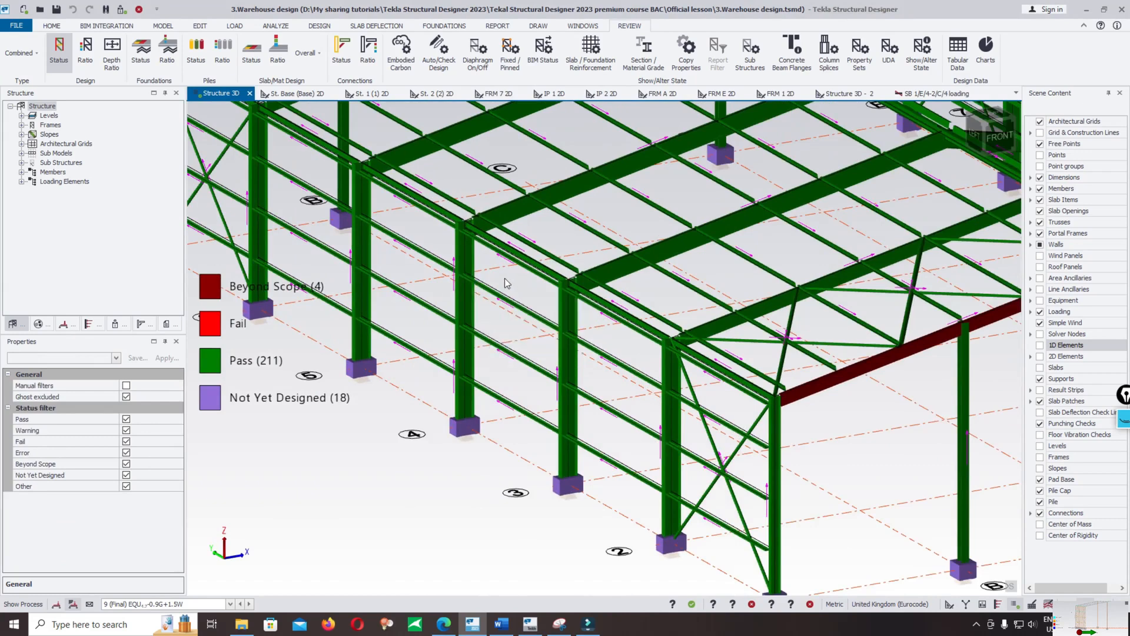
{"action": "left_click", "coordinate": [926, 47]}
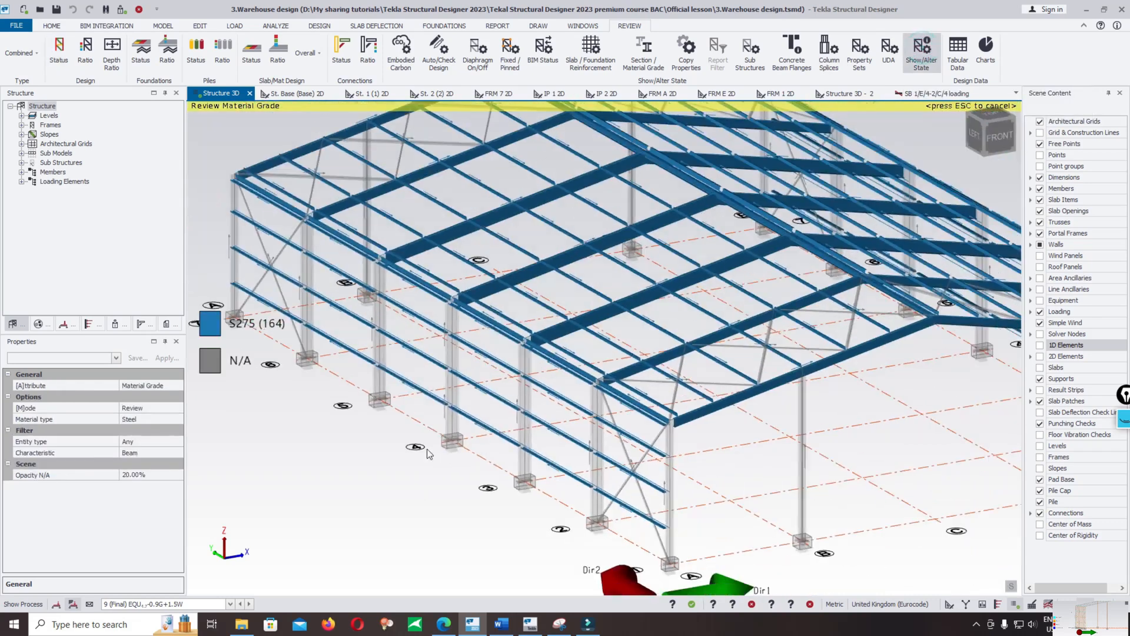
{"action": "left_click", "coordinate": [168, 386]}
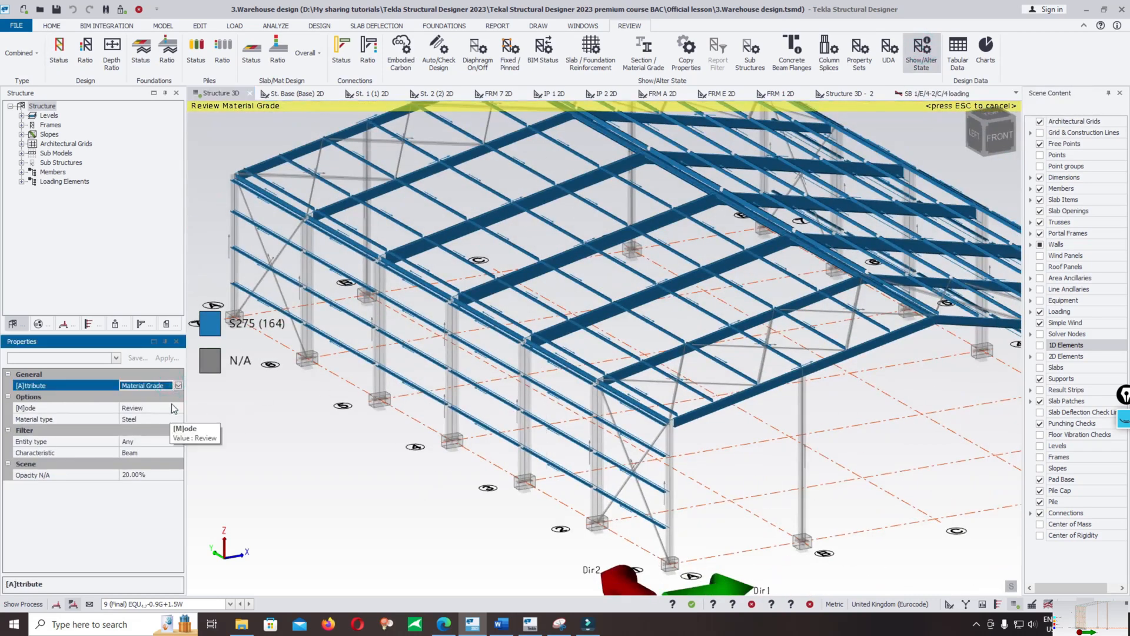
{"action": "left_click", "coordinate": [178, 385]}
{"action": "left_click_drag", "start_coordinate": [181, 425], "coordinate": [175, 457]}
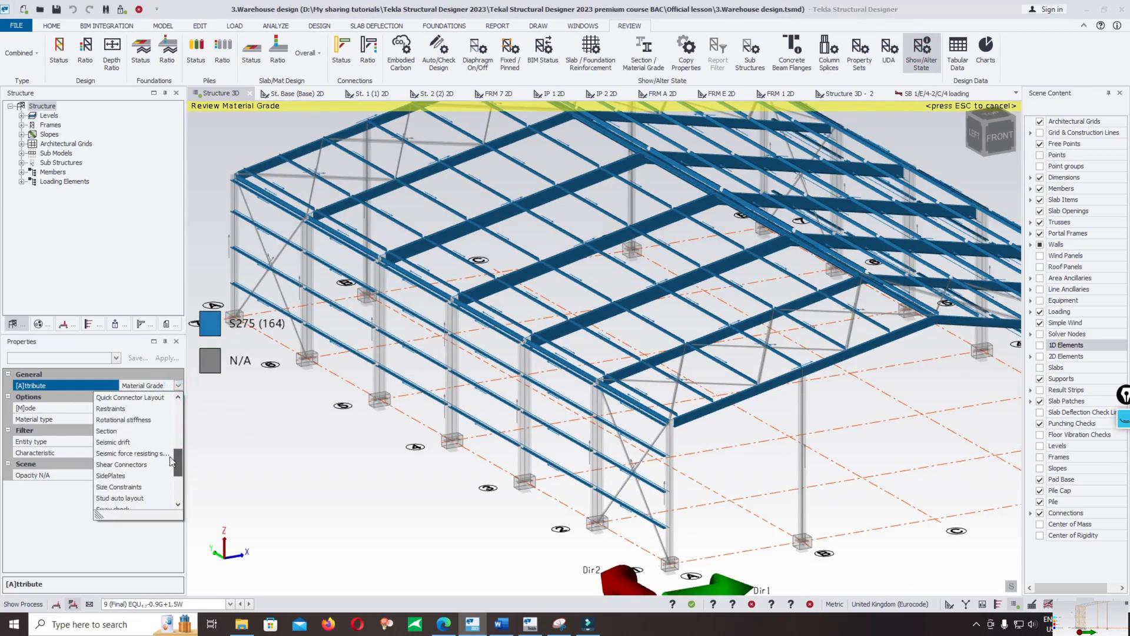
{"action": "left_click", "coordinate": [111, 409]}
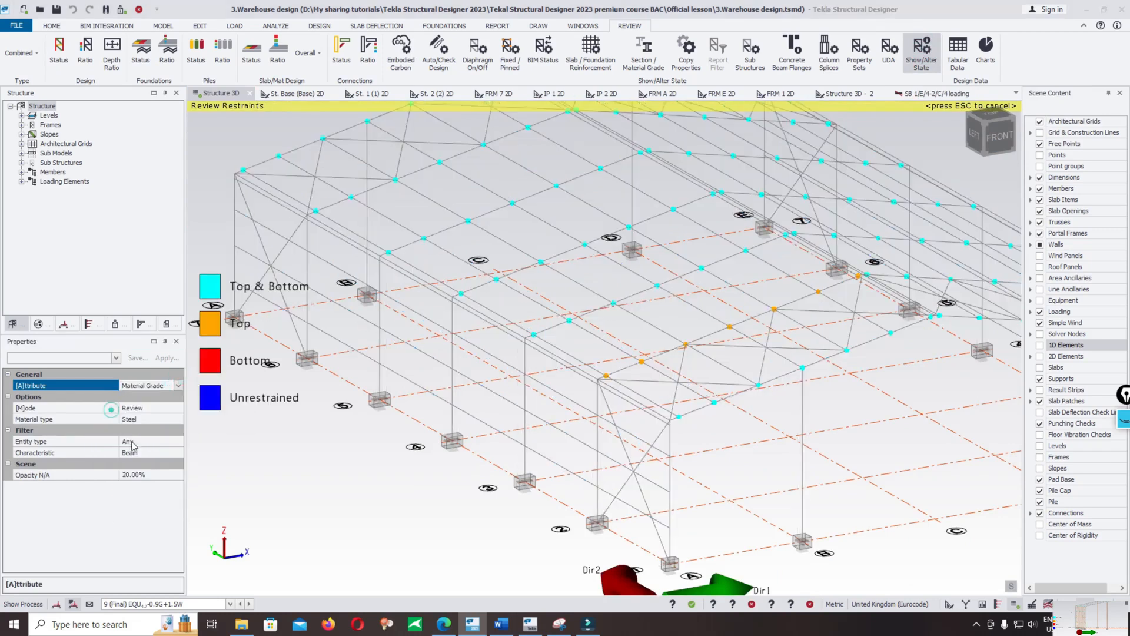
Step: Filter the restraints review to the Column entity type
{"action": "left_click", "coordinate": [164, 453]}
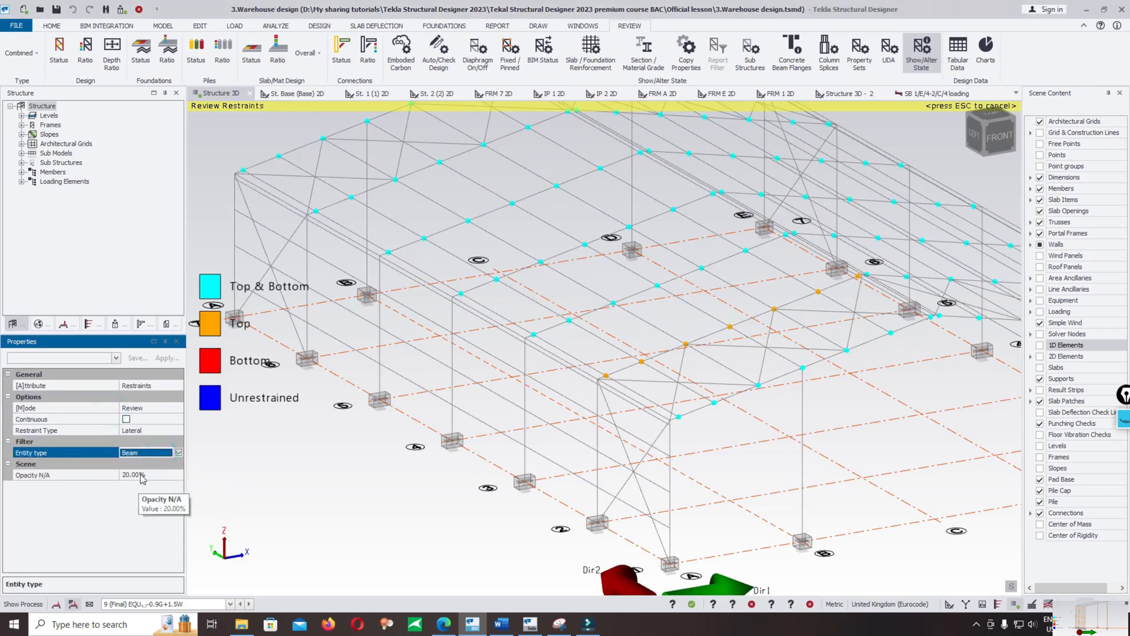
{"action": "left_click", "coordinate": [178, 453]}
{"action": "left_click", "coordinate": [116, 487]}
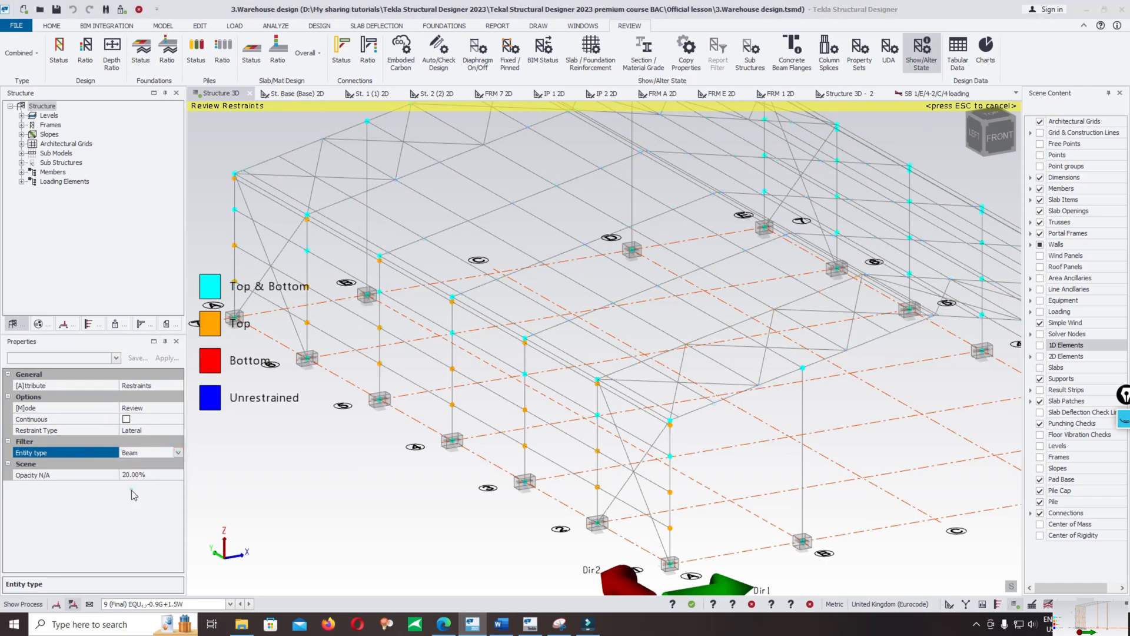
Step: Examine the lateral restraint markers and their face colours along the gridline A side-wall columns
{"action": "scroll", "coordinate": [762, 521], "scroll_direction": "down", "scroll_amount": 5}
{"action": "right_click_drag", "start_coordinate": [684, 531], "coordinate": [676, 531]}
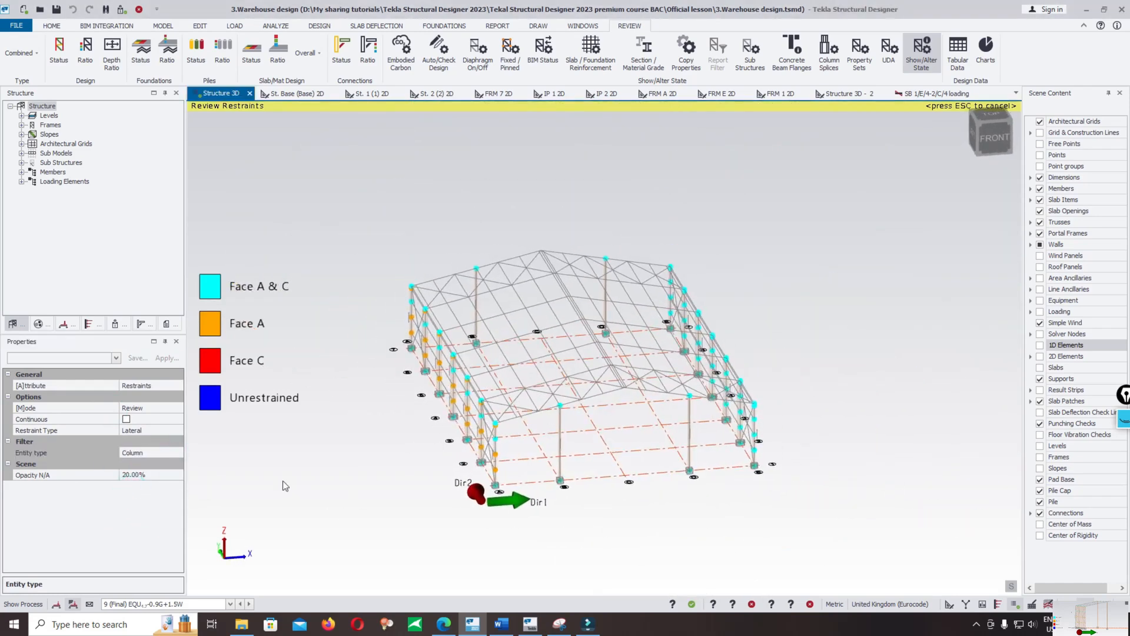
{"action": "middle_click_drag", "start_coordinate": [222, 467], "coordinate": [249, 431]}
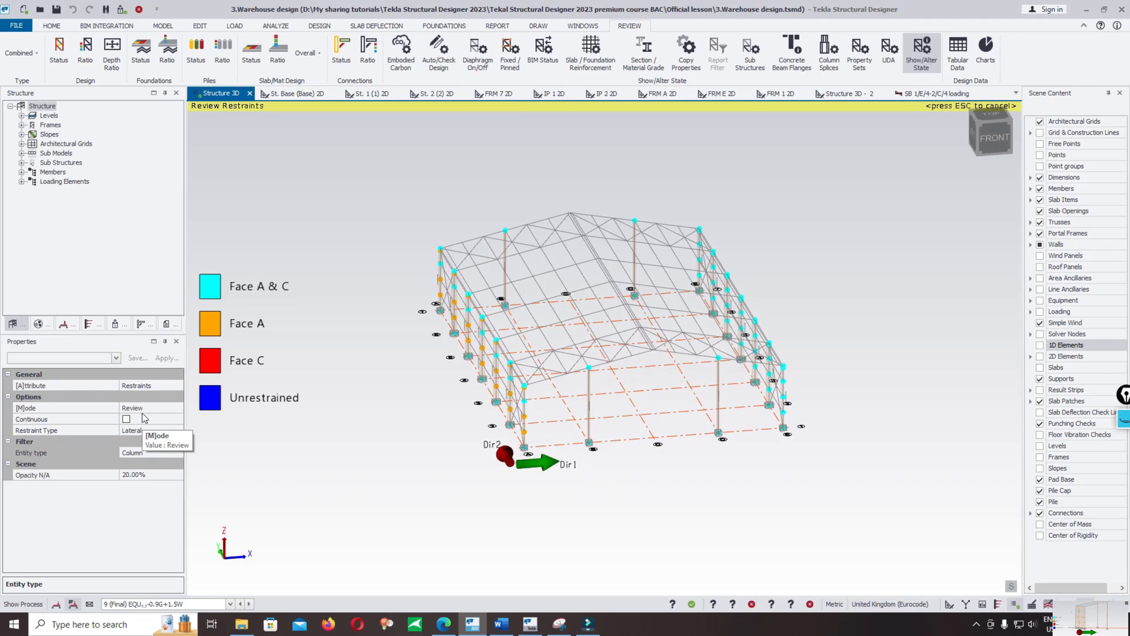
{"action": "scroll", "coordinate": [440, 453], "scroll_direction": "up", "scroll_amount": 3}
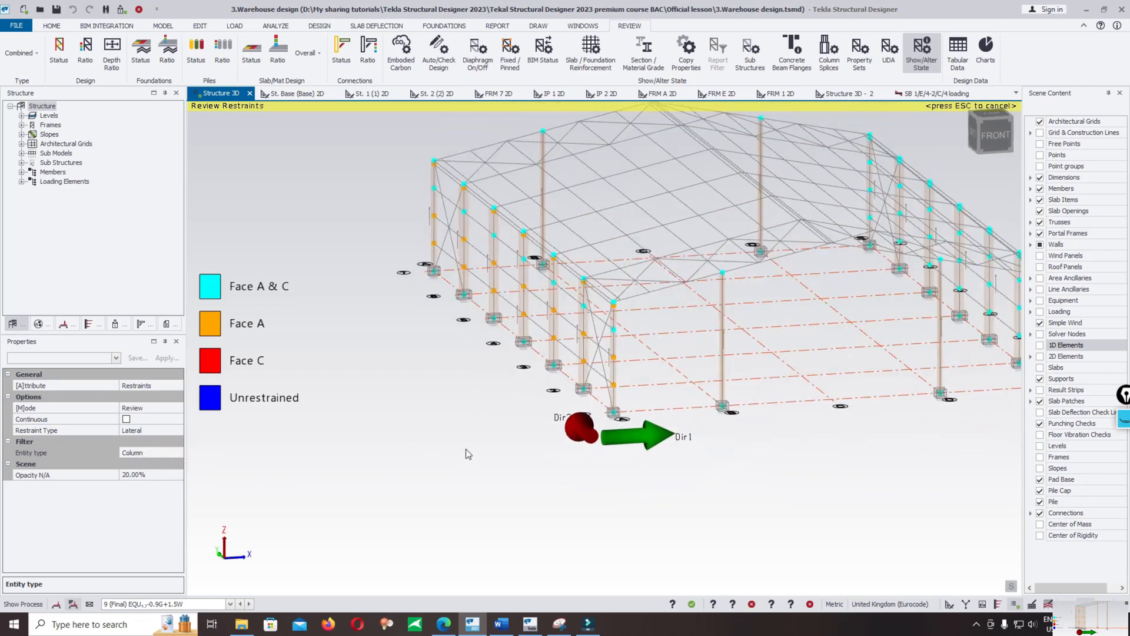
{"action": "left_click", "coordinate": [31, 432]}
{"action": "left_click", "coordinate": [30, 432]}
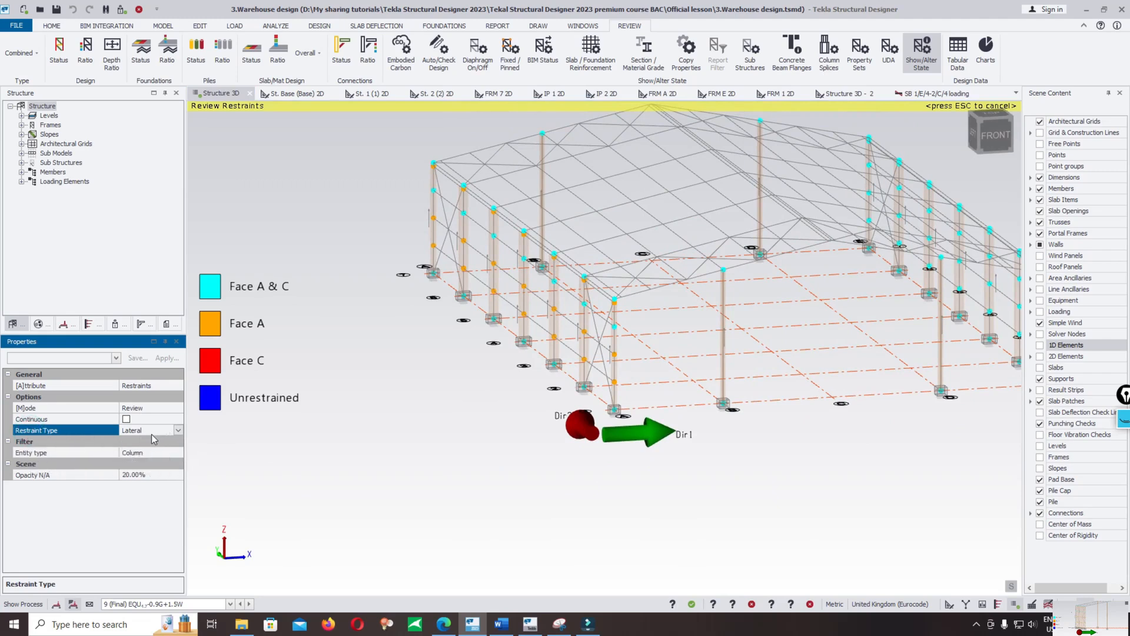
{"action": "middle_click_drag", "start_coordinate": [500, 419], "coordinate": [525, 400]}
{"action": "right_click_drag", "start_coordinate": [525, 400], "coordinate": [517, 378]}
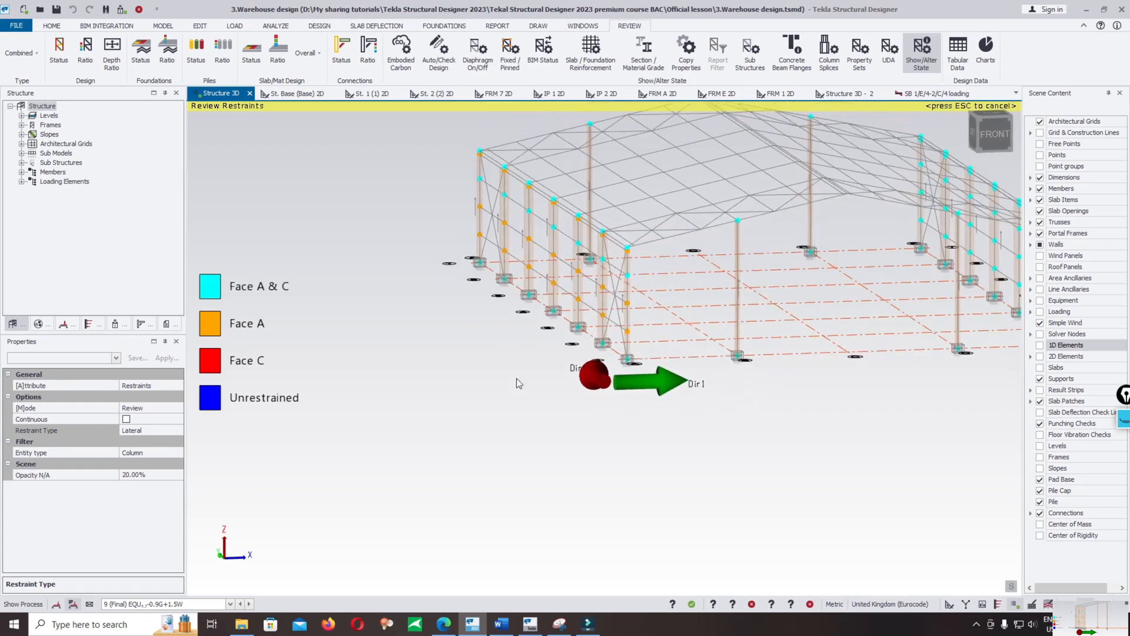
{"action": "scroll", "coordinate": [555, 229], "scroll_direction": "up", "scroll_amount": 4}
{"action": "middle_click_drag", "start_coordinate": [500, 299], "coordinate": [542, 270]}
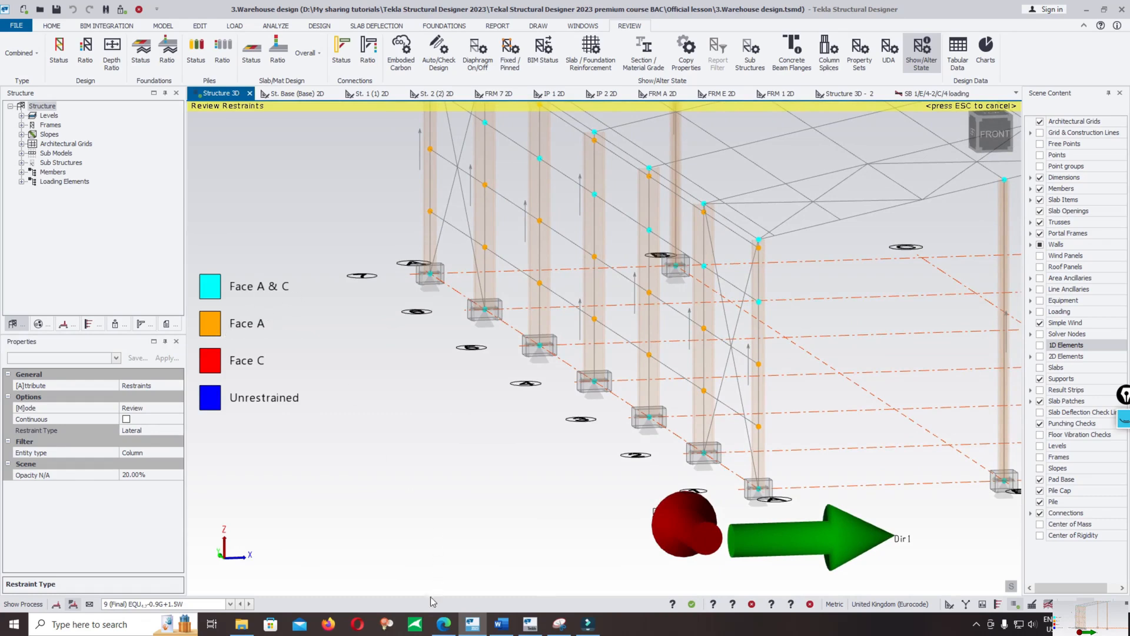
Step: Switch to the Word course document and find the diagram explaining strut and lateral restraints on section faces A to D
{"action": "mouse_move", "coordinate": [443, 626]}
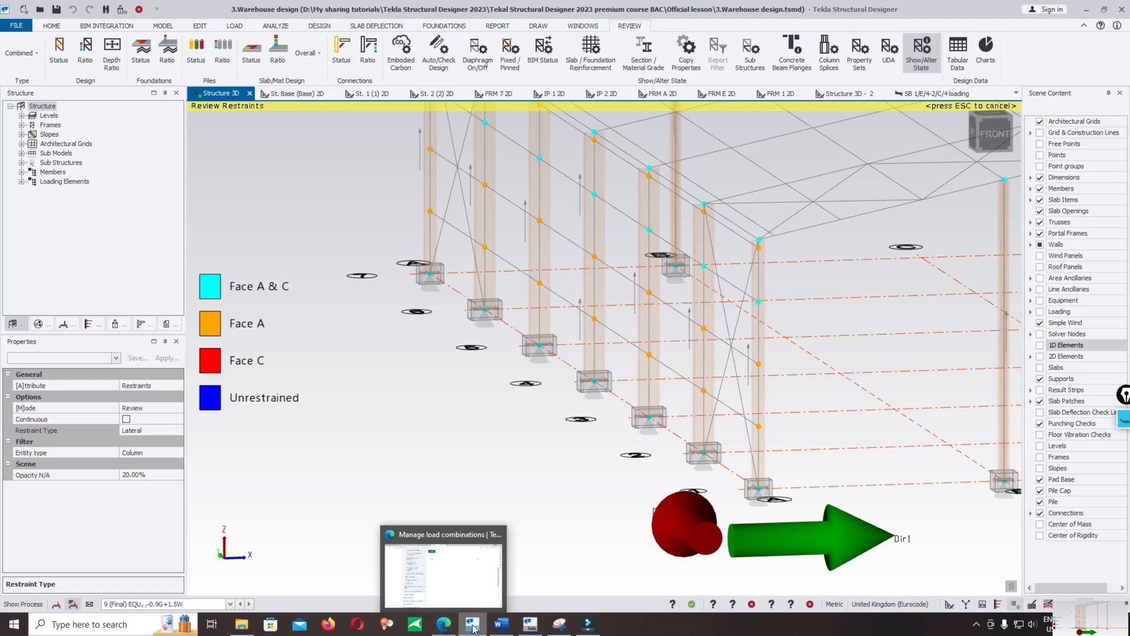
{"action": "left_click", "coordinate": [501, 624]}
{"action": "scroll", "coordinate": [658, 310], "scroll_direction": "up", "scroll_amount": 5}
{"action": "scroll", "coordinate": [658, 310], "scroll_direction": "up", "scroll_amount": 20}
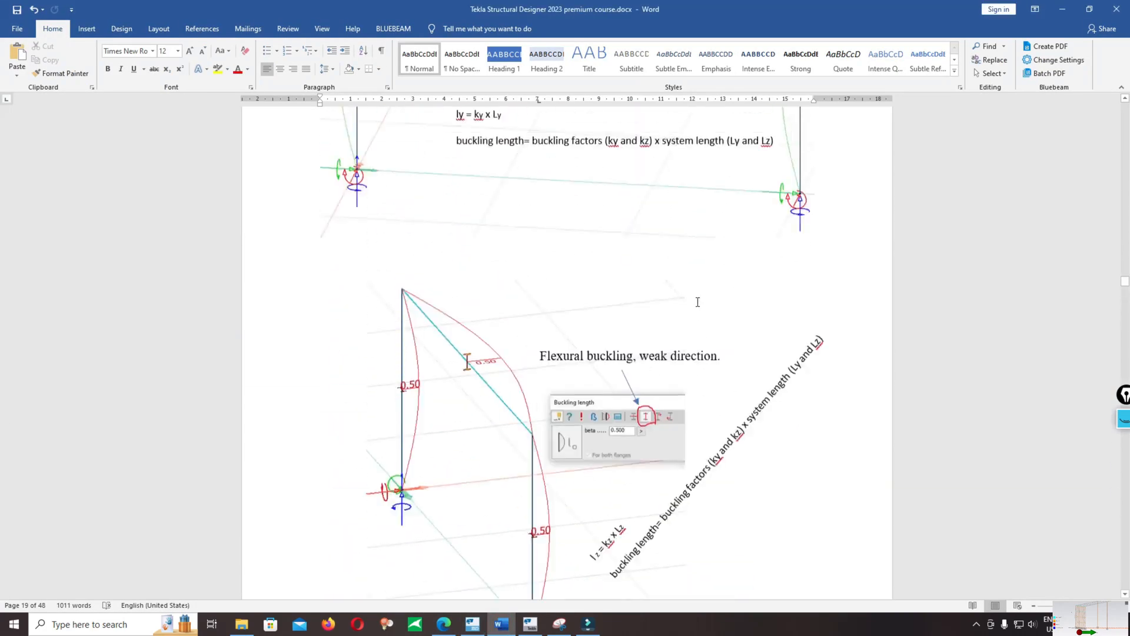
{"action": "scroll", "coordinate": [725, 258], "scroll_direction": "down", "scroll_amount": 3}
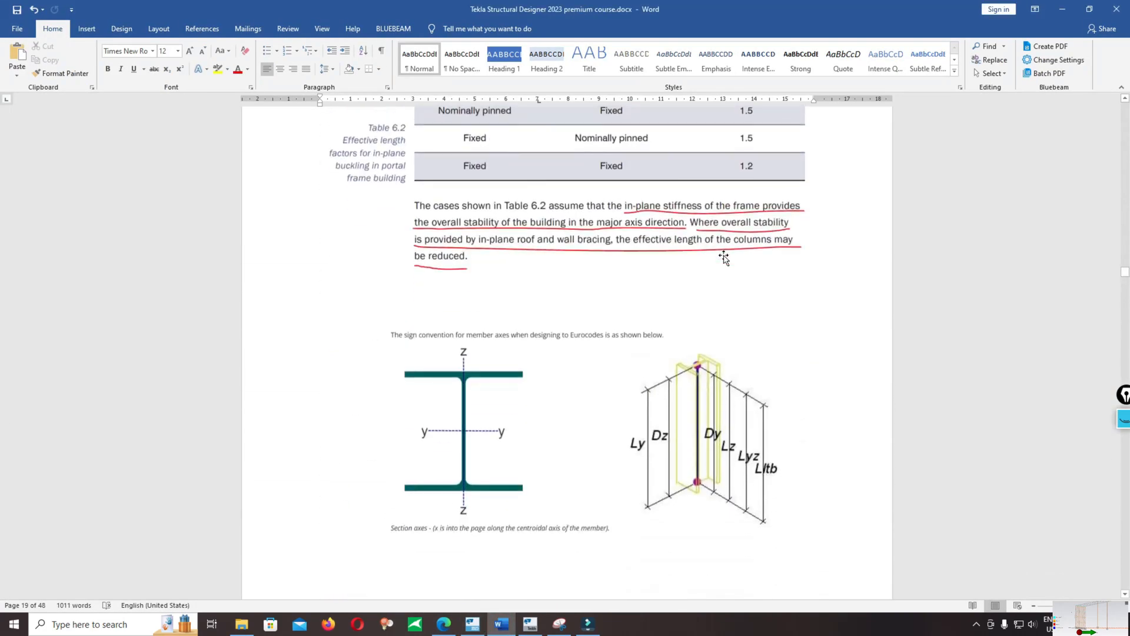
{"action": "scroll", "coordinate": [715, 273], "scroll_direction": "up", "scroll_amount": 20}
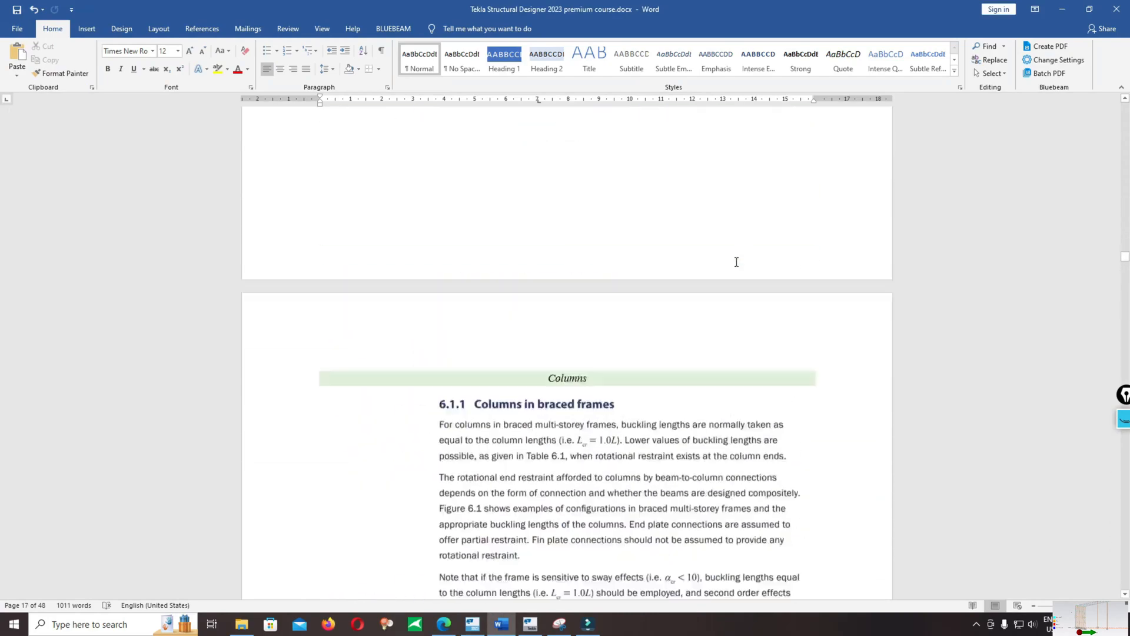
{"action": "scroll", "coordinate": [737, 253], "scroll_direction": "up", "scroll_amount": 15}
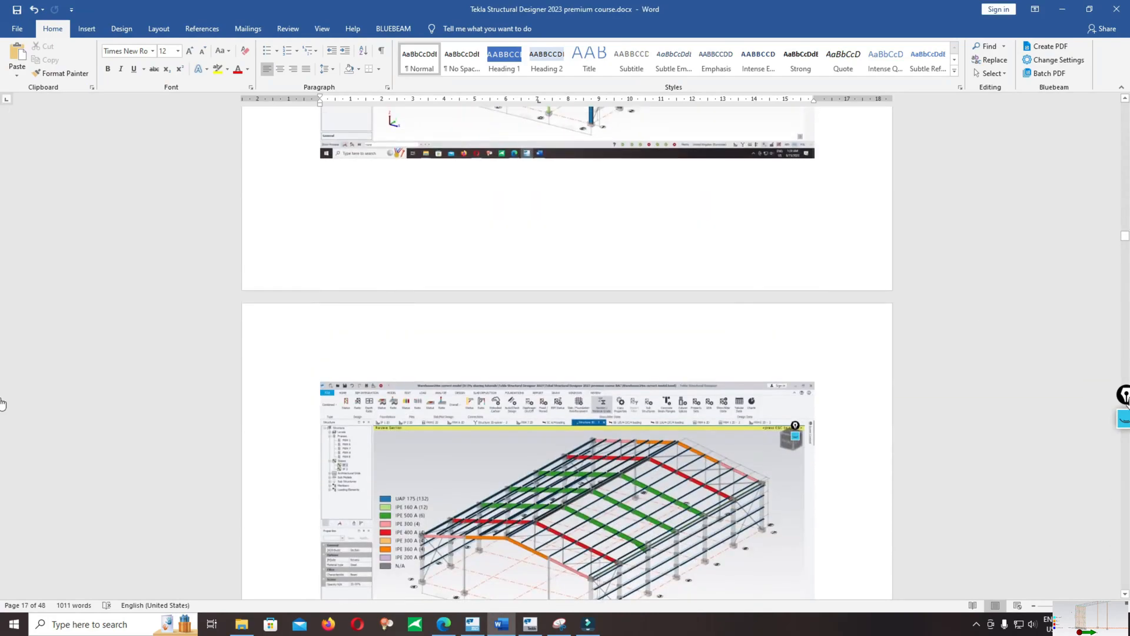
{"action": "left_click_drag", "start_coordinate": [1128, 238], "coordinate": [1126, 191]}
{"action": "scroll", "coordinate": [830, 226], "scroll_direction": "up", "scroll_amount": 2}
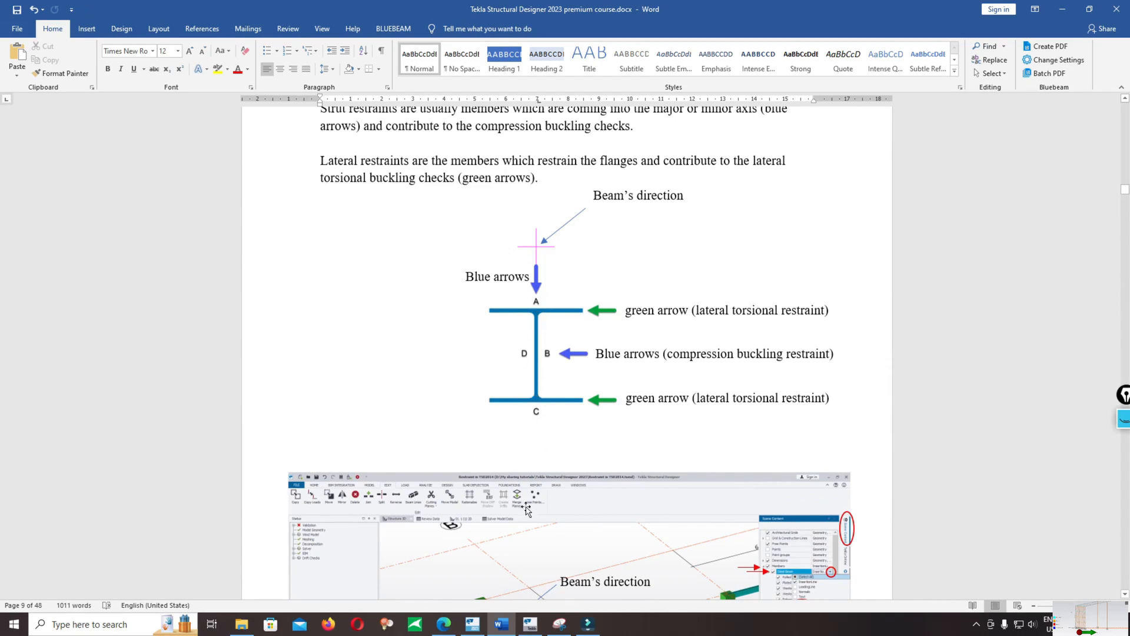
Step: Return to Tekla Structural Designer and examine which faces of the side-wall columns are restrained at each girt
{"action": "mouse_move", "coordinate": [505, 628]}
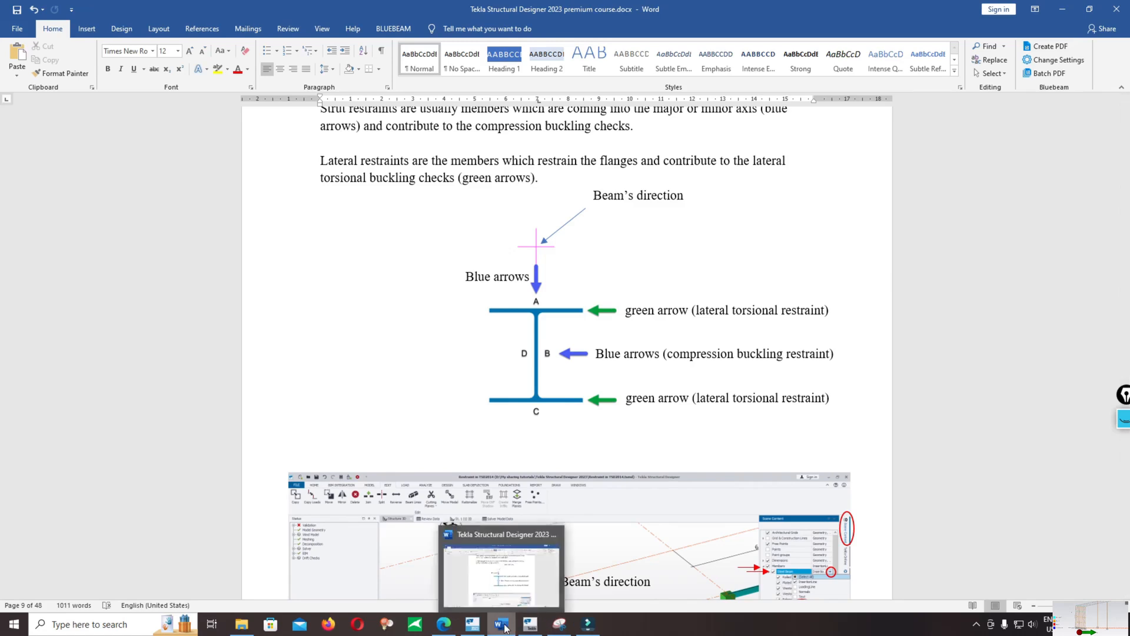
{"action": "mouse_move", "coordinate": [587, 627]}
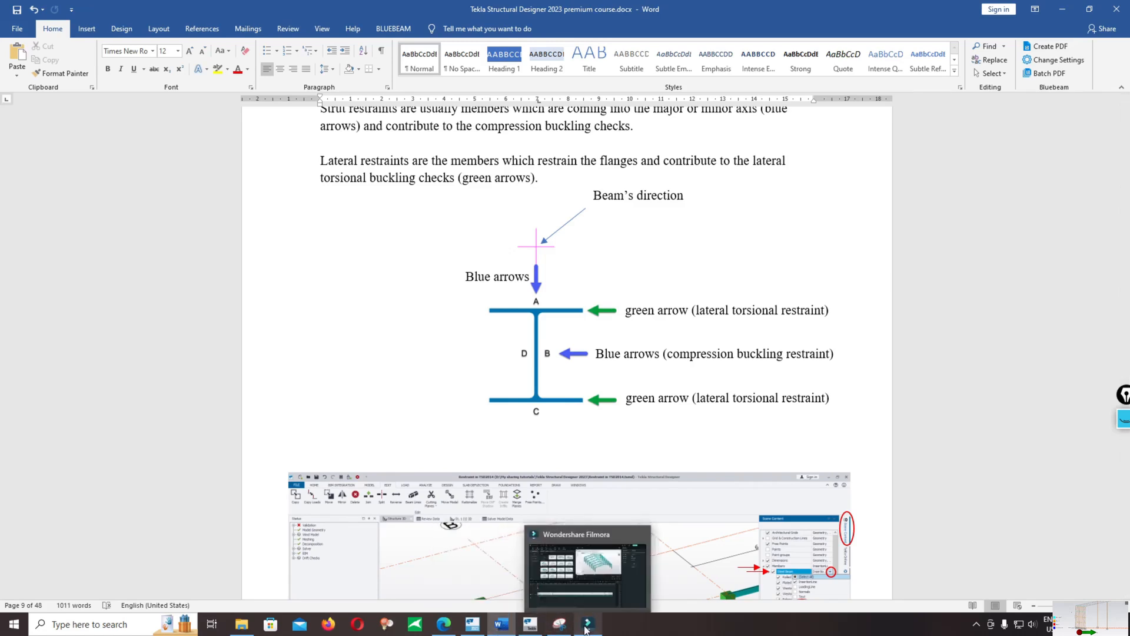
{"action": "left_click", "coordinate": [471, 628]}
{"action": "scroll", "coordinate": [565, 171], "scroll_direction": "up", "scroll_amount": 5}
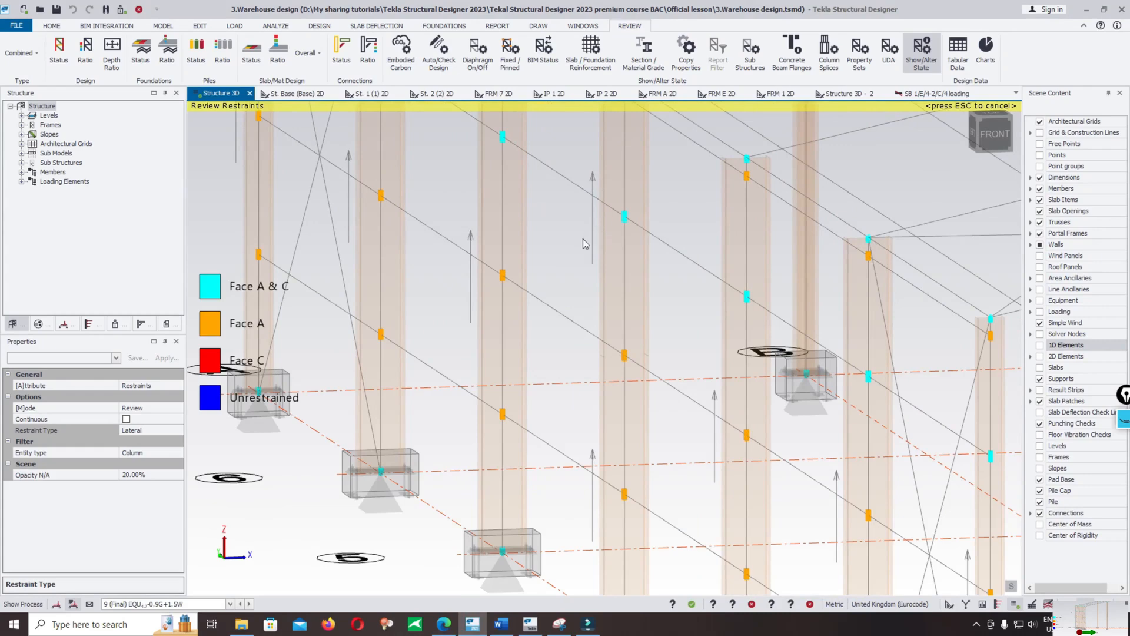
{"action": "scroll", "coordinate": [609, 155], "scroll_direction": "down", "scroll_amount": 3}
{"action": "scroll", "coordinate": [608, 241], "scroll_direction": "up", "scroll_amount": 4}
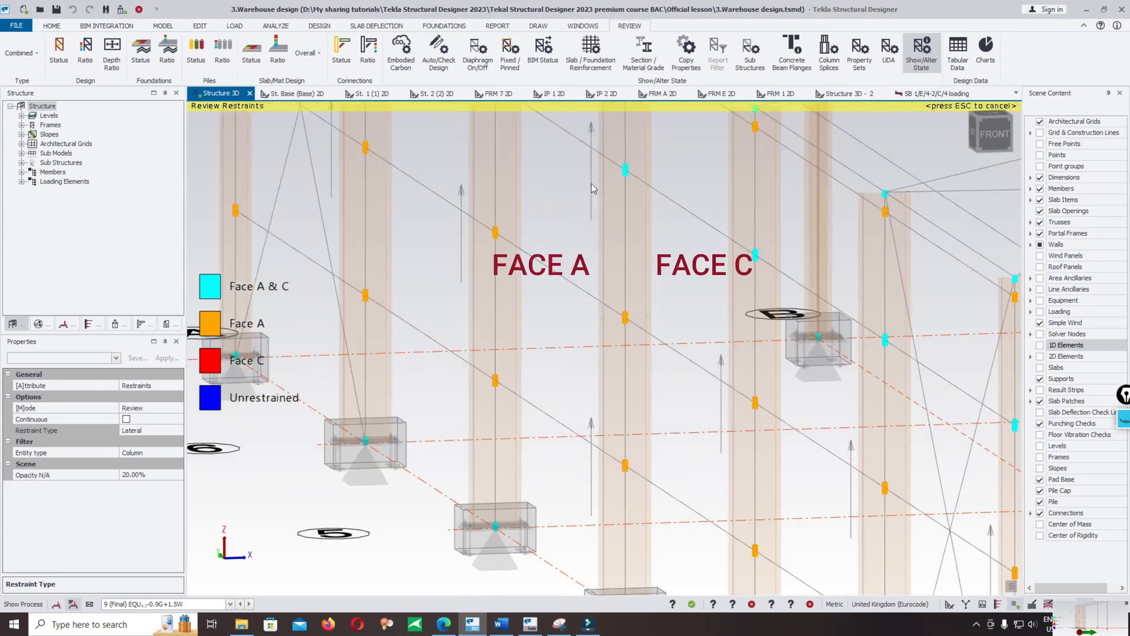
{"action": "scroll", "coordinate": [638, 234], "scroll_direction": "down", "scroll_amount": 4}
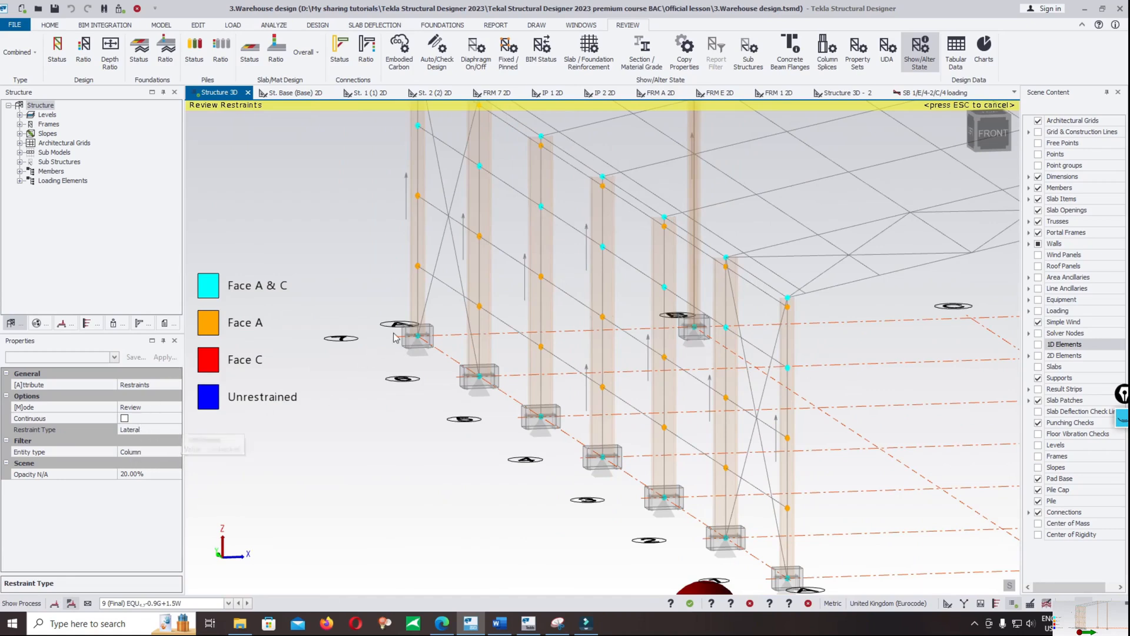
{"action": "scroll", "coordinate": [420, 327], "scroll_direction": "down", "scroll_amount": 1}
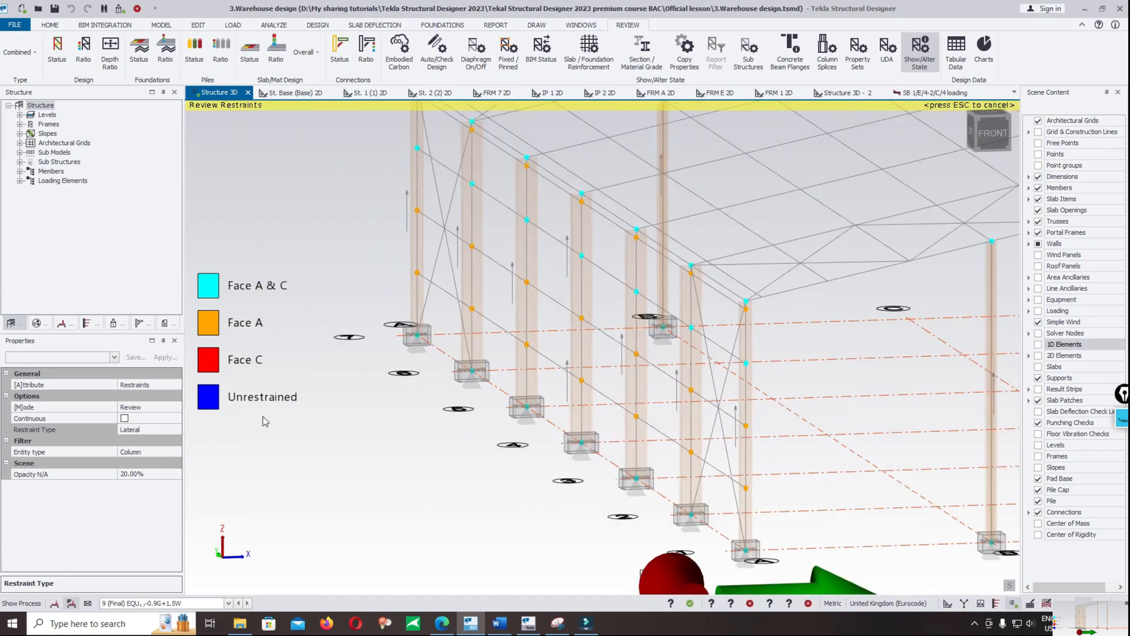
Step: Switch the restraints mode to Set with Lateral as the restraint type
{"action": "left_click", "coordinate": [165, 408]}
{"action": "left_click", "coordinate": [175, 406]}
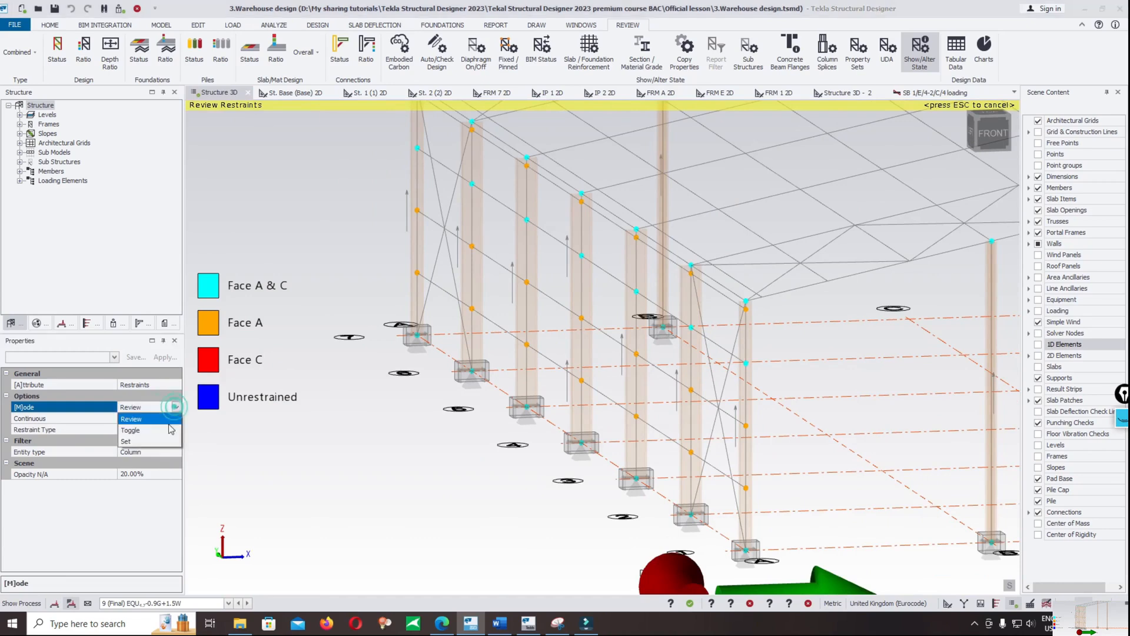
{"action": "left_click", "coordinate": [142, 442]}
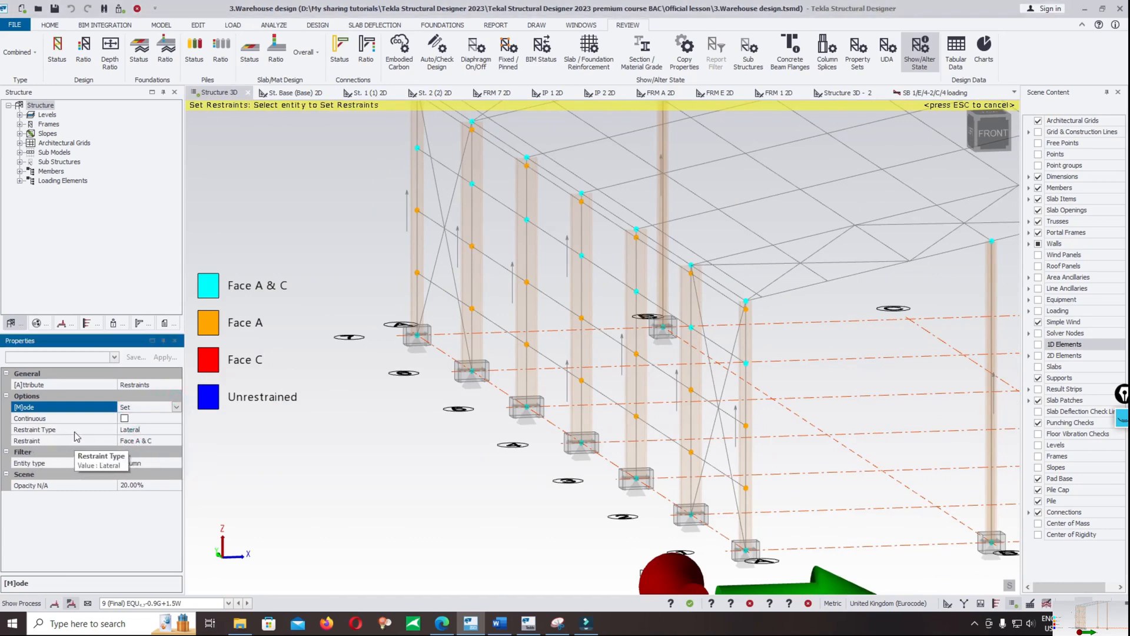
{"action": "left_click", "coordinate": [160, 430]}
{"action": "left_click", "coordinate": [175, 431]}
{"action": "left_click", "coordinate": [147, 441]}
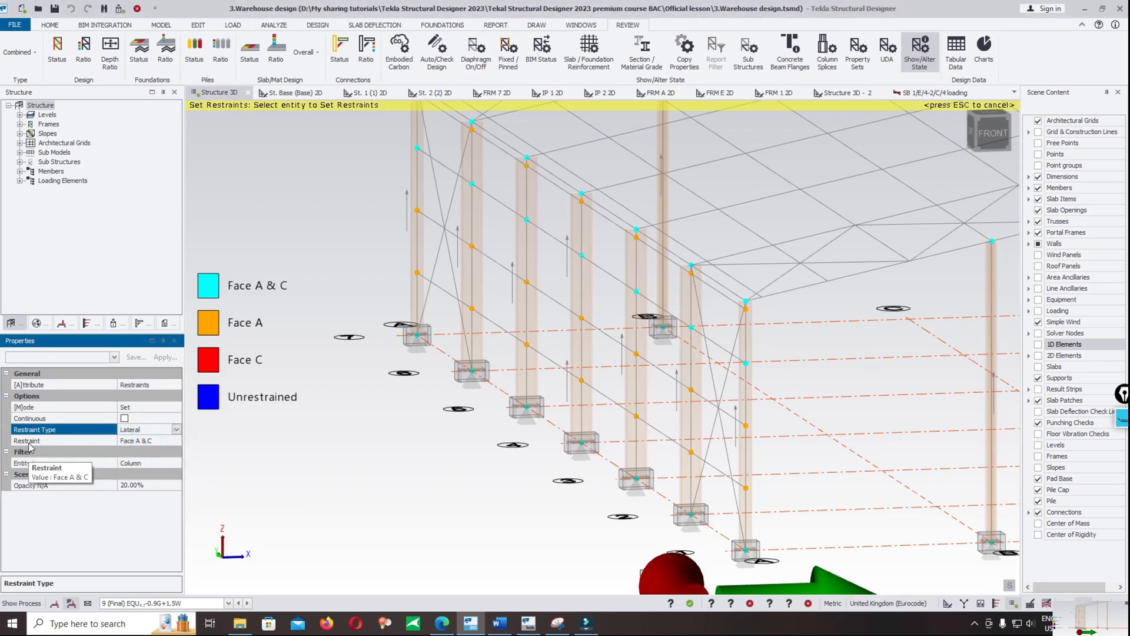
Step: Choose Face A as the lateral restraint to apply to columns
{"action": "left_click", "coordinate": [71, 441]}
{"action": "left_click", "coordinate": [176, 440]}
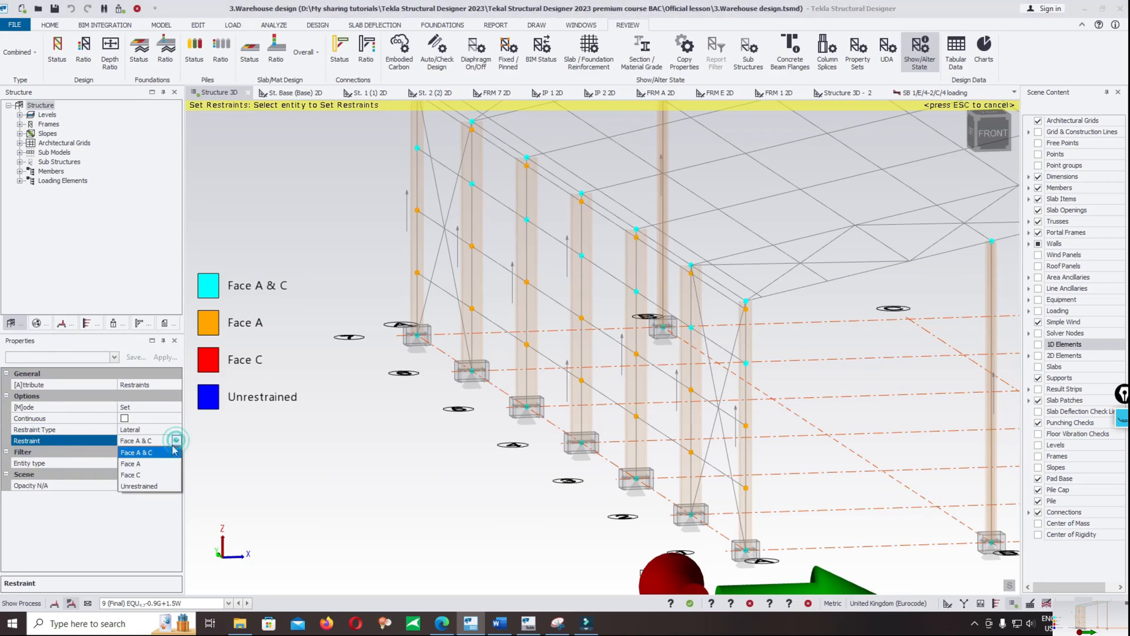
{"action": "left_click", "coordinate": [130, 463]}
{"action": "scroll", "coordinate": [437, 507], "scroll_direction": "down", "scroll_amount": 5}
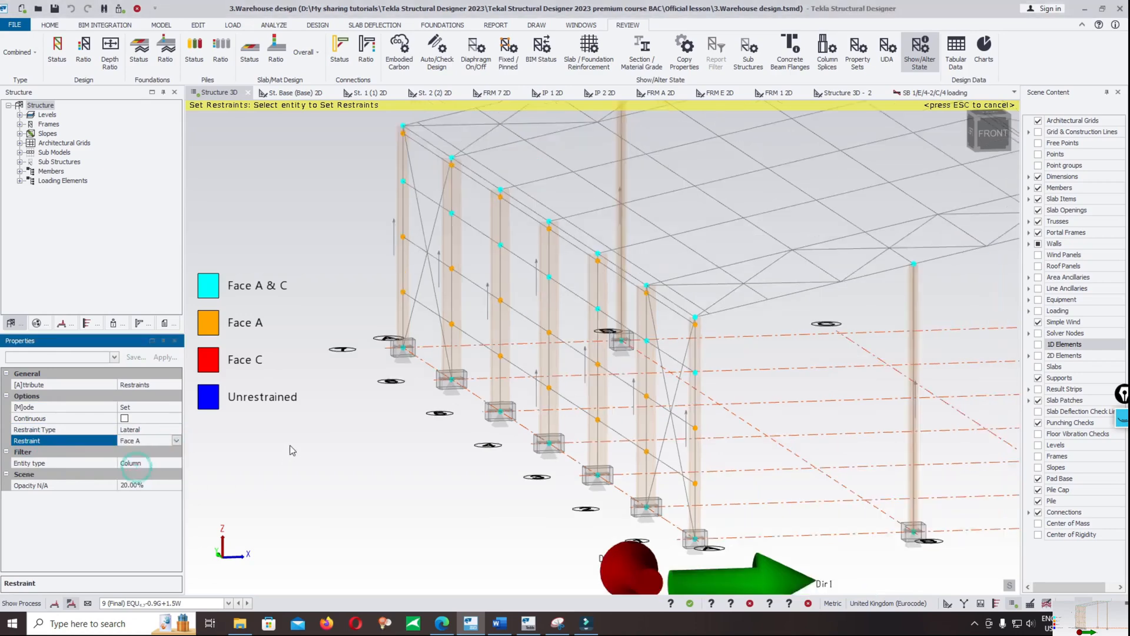
{"action": "middle_click_drag", "start_coordinate": [438, 508], "coordinate": [476, 482]}
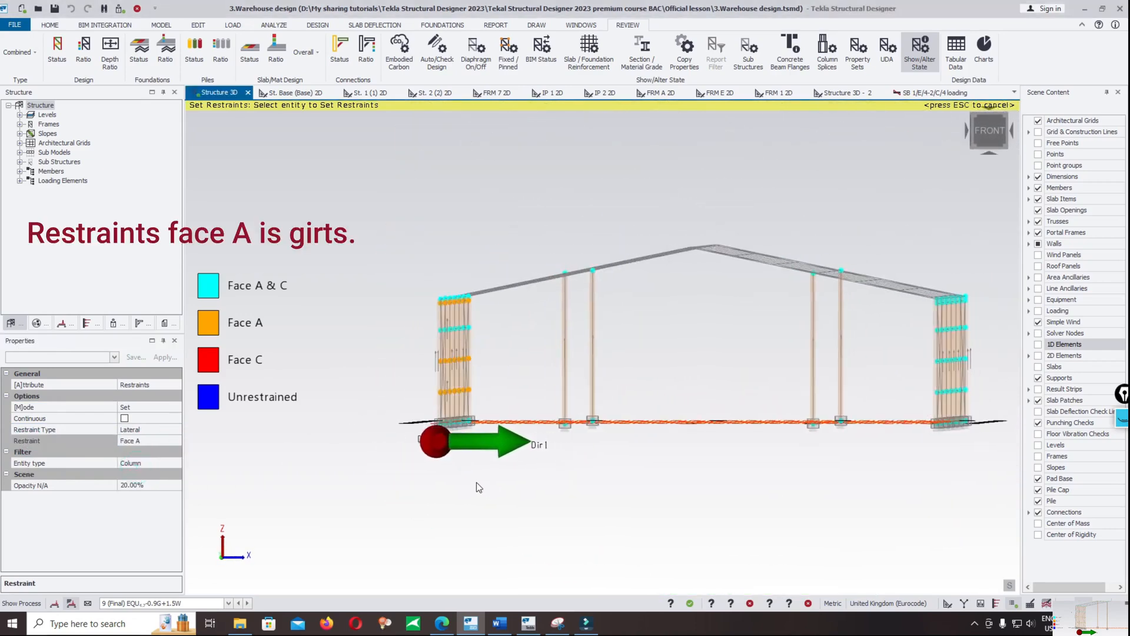
{"action": "scroll", "coordinate": [504, 411], "scroll_direction": "up", "scroll_amount": 5}
{"action": "middle_click_drag", "start_coordinate": [475, 373], "coordinate": [561, 373]}
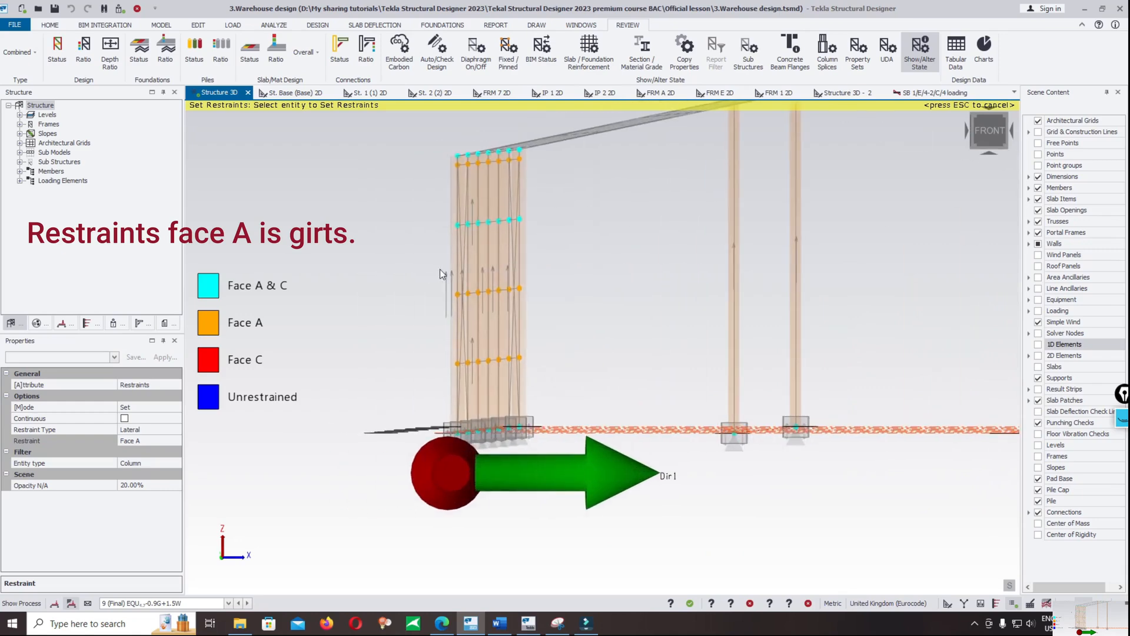
Step: Apply Face A lateral restraints at the top and two lower girt levels of the side-wall columns nearest the Dir1 arrow
{"action": "scroll", "coordinate": [437, 266], "scroll_direction": "up", "scroll_amount": 2}
{"action": "left_click_drag", "start_coordinate": [411, 276], "coordinate": [655, 346]}
{"action": "left_click_drag", "start_coordinate": [655, 348], "coordinate": [656, 348]}
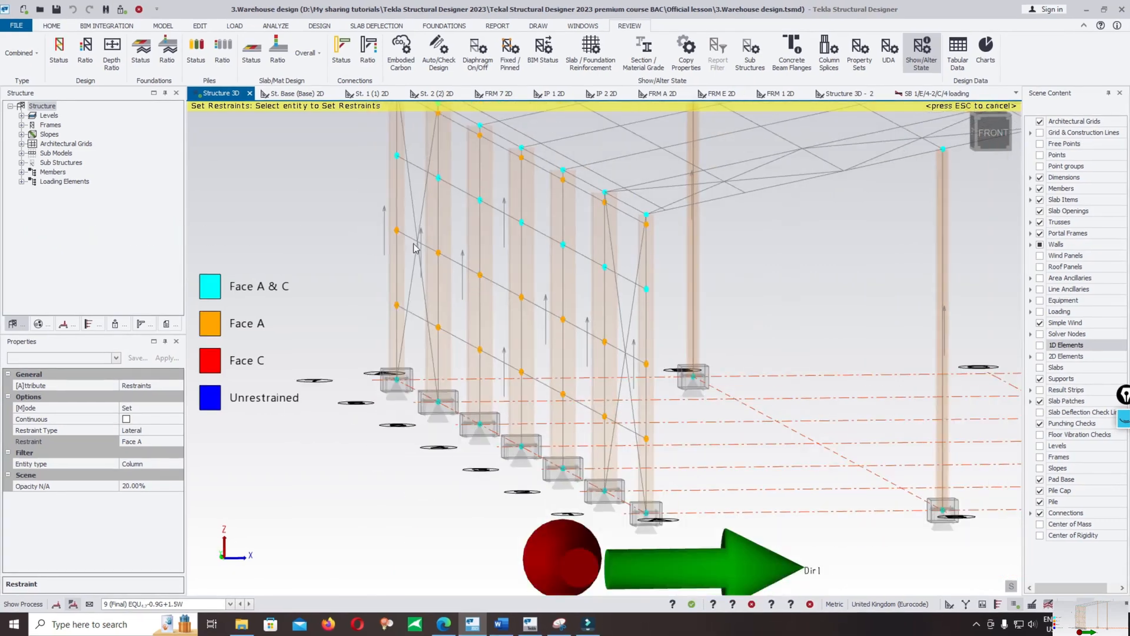
{"action": "scroll", "coordinate": [433, 239], "scroll_direction": "down", "scroll_amount": 2}
{"action": "right_click_drag", "start_coordinate": [608, 341], "coordinate": [597, 331]}
{"action": "left_click_drag", "start_coordinate": [404, 253], "coordinate": [550, 294]}
{"action": "left_click_drag", "start_coordinate": [366, 285], "coordinate": [477, 336]}
{"action": "left_click_drag", "start_coordinate": [385, 313], "coordinate": [532, 348]}
{"action": "right_click_drag", "start_coordinate": [395, 210], "coordinate": [598, 231]}
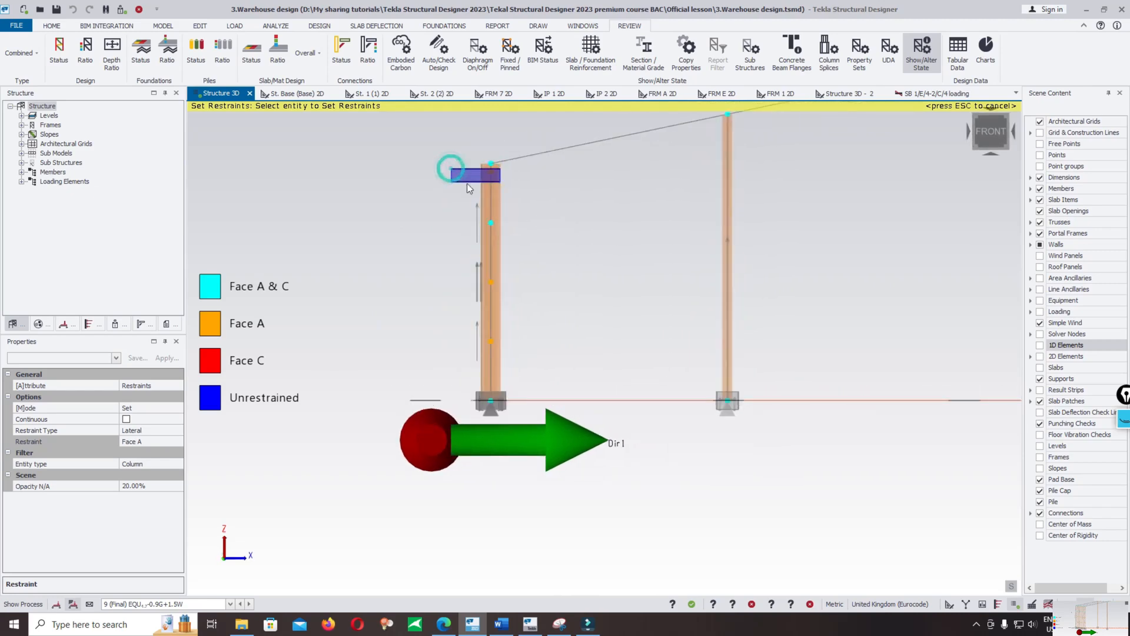
{"action": "left_click_drag", "start_coordinate": [508, 182], "coordinate": [509, 182]}
Step: Apply Face A lateral restraints to the side-wall columns on the opposite side of the warehouse where only girts restrain them
{"action": "scroll", "coordinate": [338, 200], "scroll_direction": "down", "scroll_amount": 5}
{"action": "middle_click_drag", "start_coordinate": [865, 272], "coordinate": [766, 289]}
{"action": "scroll", "coordinate": [871, 280], "scroll_direction": "up", "scroll_amount": 8}
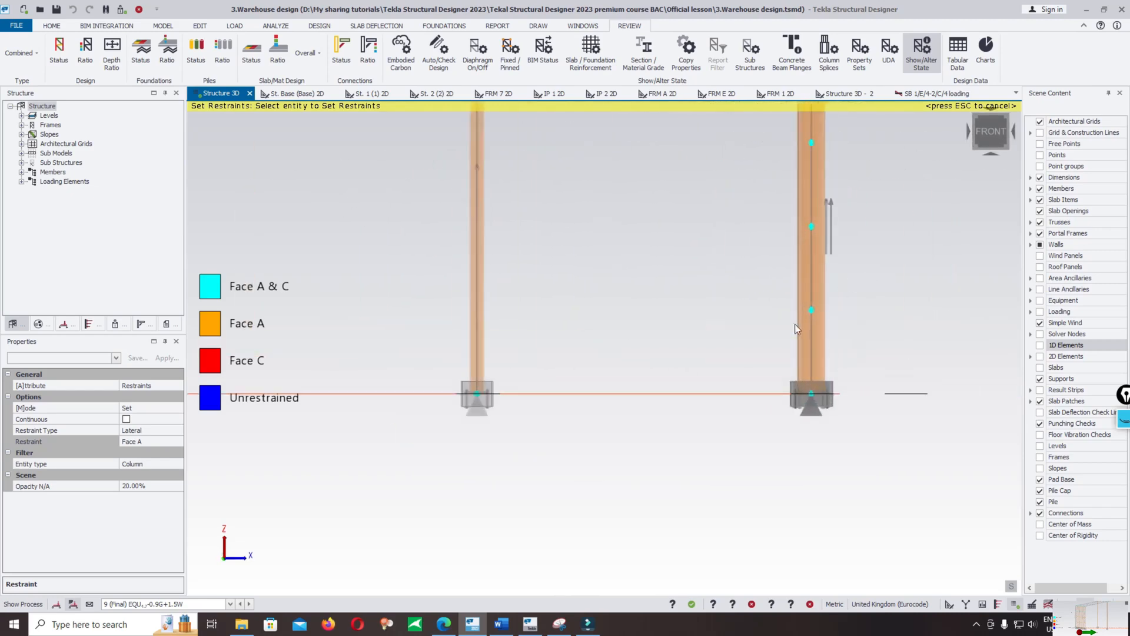
{"action": "right_click_drag", "start_coordinate": [795, 324], "coordinate": [759, 334]}
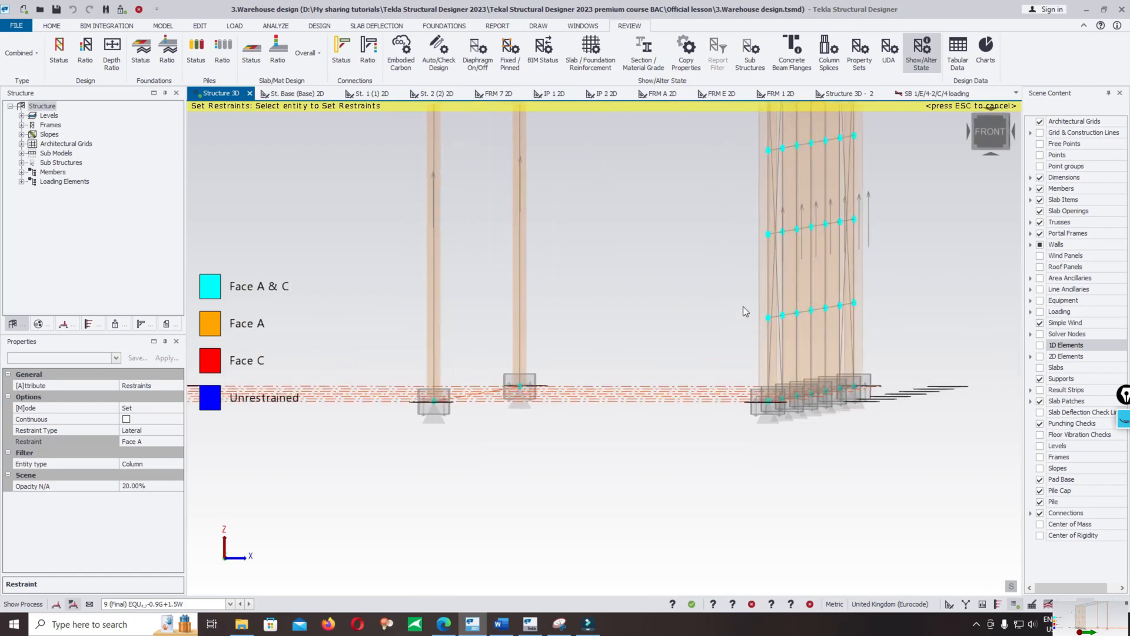
{"action": "scroll", "coordinate": [742, 306], "scroll_direction": "down", "scroll_amount": 10}
{"action": "scroll", "coordinate": [538, 298], "scroll_direction": "up", "scroll_amount": 4}
{"action": "right_click_drag", "start_coordinate": [504, 290], "coordinate": [701, 289]}
{"action": "middle_click_drag", "start_coordinate": [815, 303], "coordinate": [715, 277]}
{"action": "right_click_drag", "start_coordinate": [716, 277], "coordinate": [658, 266]}
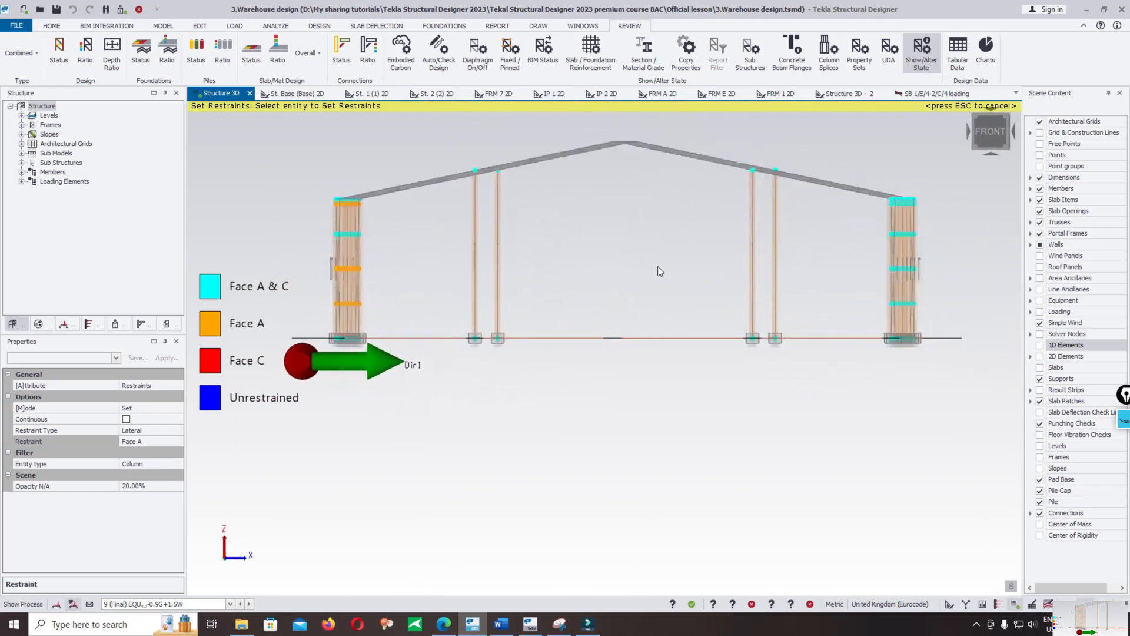
{"action": "scroll", "coordinate": [952, 294], "scroll_direction": "up", "scroll_amount": 5}
{"action": "left_click_drag", "start_coordinate": [789, 230], "coordinate": [917, 331]}
{"action": "scroll", "coordinate": [870, 122], "scroll_direction": "up", "scroll_amount": 3}
{"action": "scroll", "coordinate": [788, 223], "scroll_direction": "up", "scroll_amount": 3}
{"action": "right_click_drag", "start_coordinate": [786, 222], "coordinate": [816, 187]}
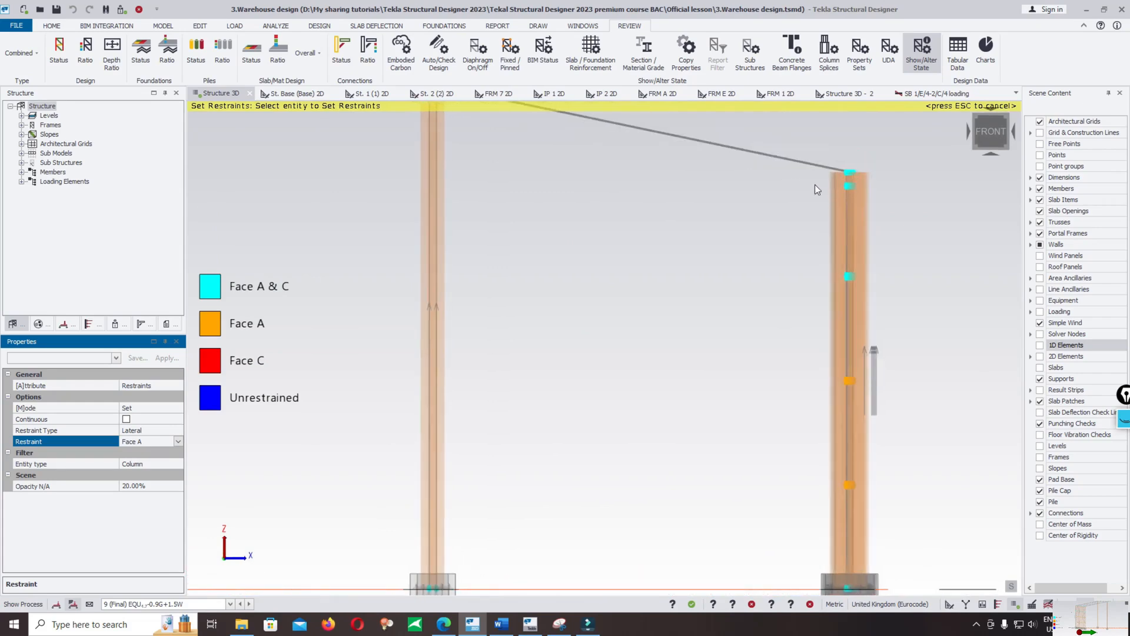
Step: Choose Face A & C as the lateral restraint for the second girt level, where stays also restrain the columns
{"action": "scroll", "coordinate": [863, 203], "scroll_direction": "down", "scroll_amount": 5}
{"action": "right_click_drag", "start_coordinate": [574, 262], "coordinate": [624, 276]}
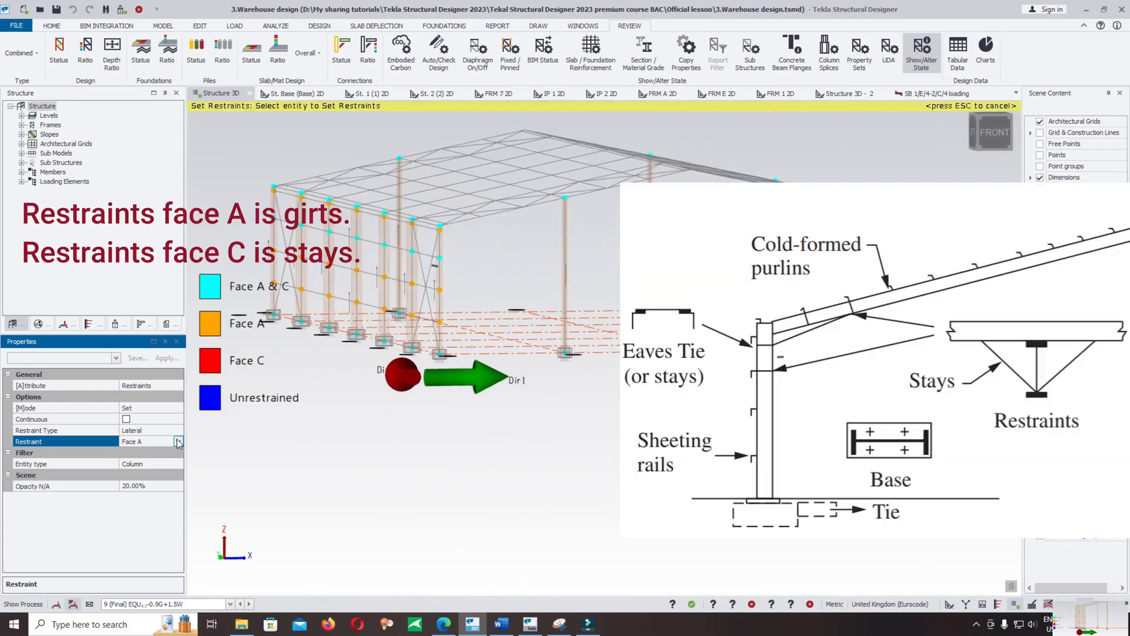
{"action": "left_click", "coordinate": [177, 441]}
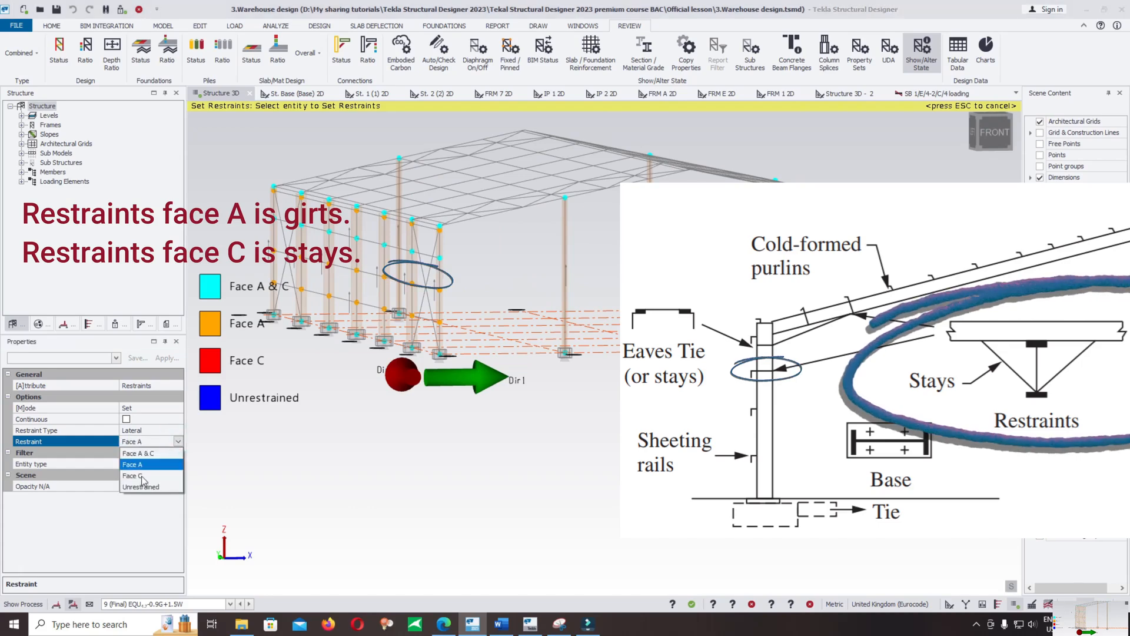
{"action": "left_click", "coordinate": [137, 453]}
{"action": "scroll", "coordinate": [523, 316], "scroll_direction": "up", "scroll_amount": 3}
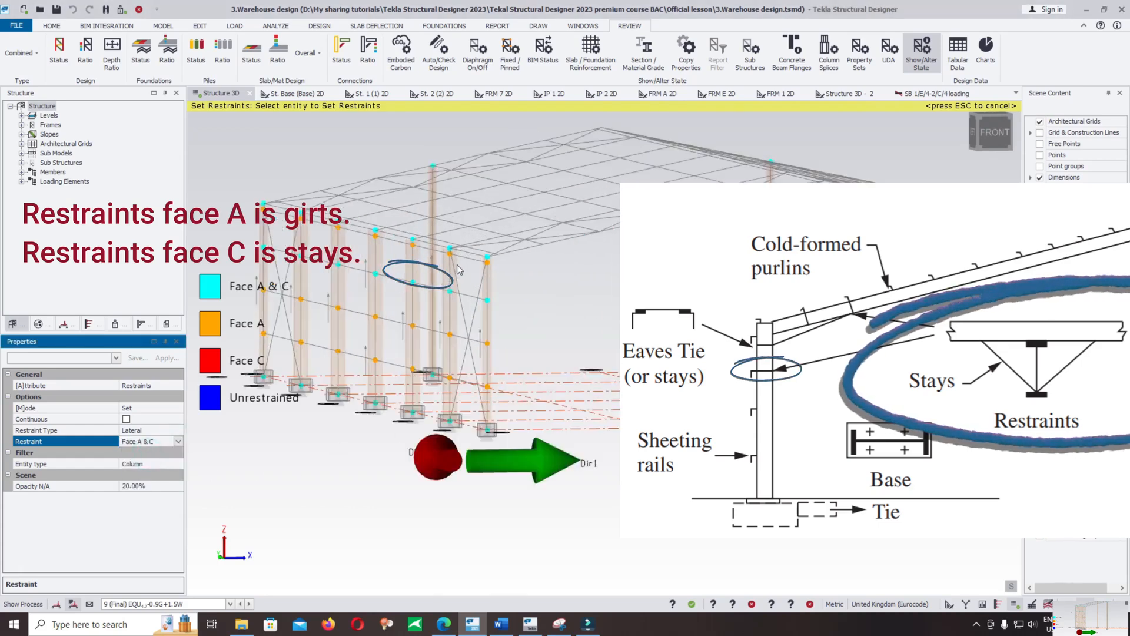
{"action": "mouse_move", "coordinate": [522, 316]}
{"action": "right_mouse_down"}
{"action": "mouse_move", "coordinate": [476, 313]}
{"action": "mouse_move", "coordinate": [468, 270]}
{"action": "mouse_move", "coordinate": [478, 264]}
{"action": "right_mouse_up"}
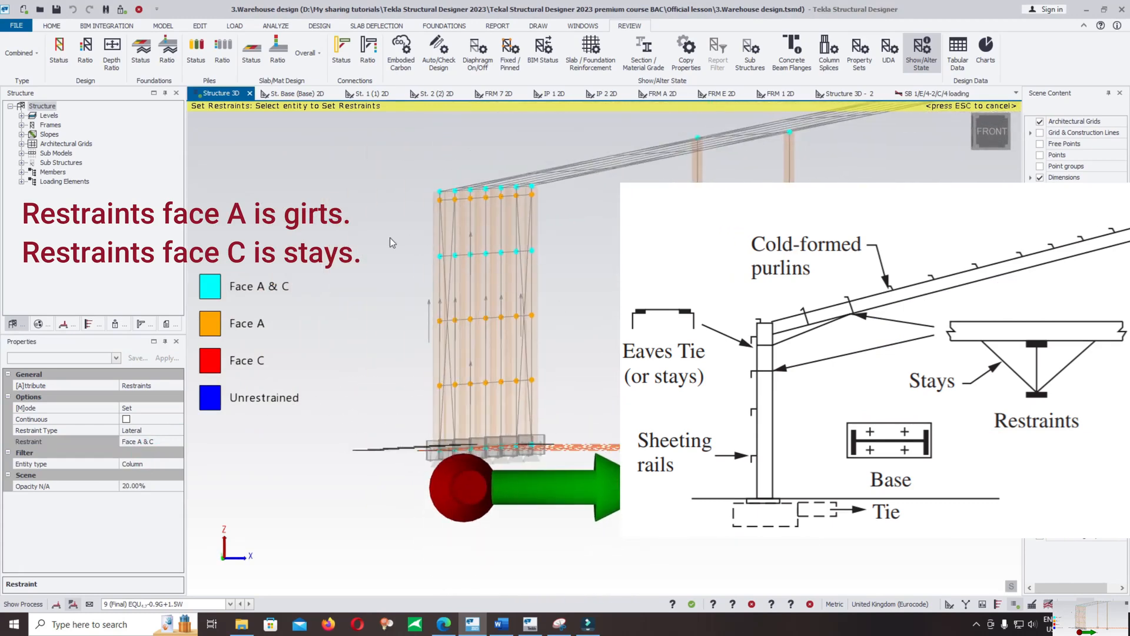
{"action": "scroll", "coordinate": [276, 265], "scroll_direction": "down", "scroll_amount": 4}
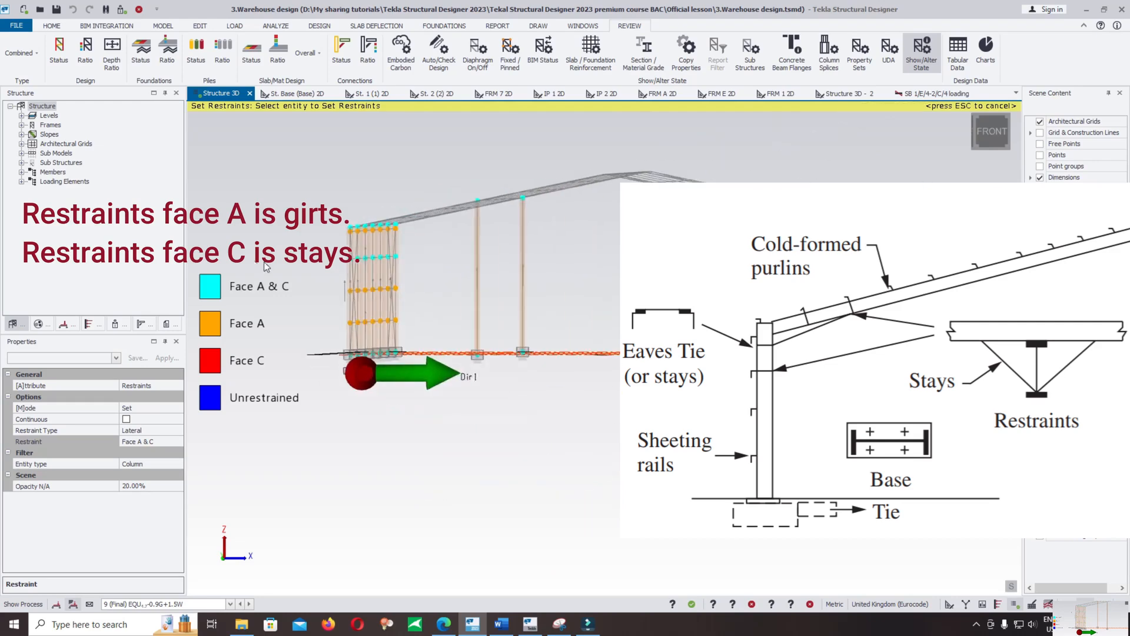
Step: Apply the Face A & C lateral restraint at the second girt level from the eaves on the opposite side-wall columns
{"action": "scroll", "coordinate": [927, 277], "scroll_direction": "up", "scroll_amount": 5}
{"action": "right_click_drag", "start_coordinate": [926, 282], "coordinate": [854, 274]}
{"action": "left_click_drag", "start_coordinate": [781, 235], "coordinate": [868, 270]}
{"action": "scroll", "coordinate": [788, 277], "scroll_direction": "down", "scroll_amount": 4}
{"action": "middle_click_drag", "start_coordinate": [553, 274], "coordinate": [679, 257]}
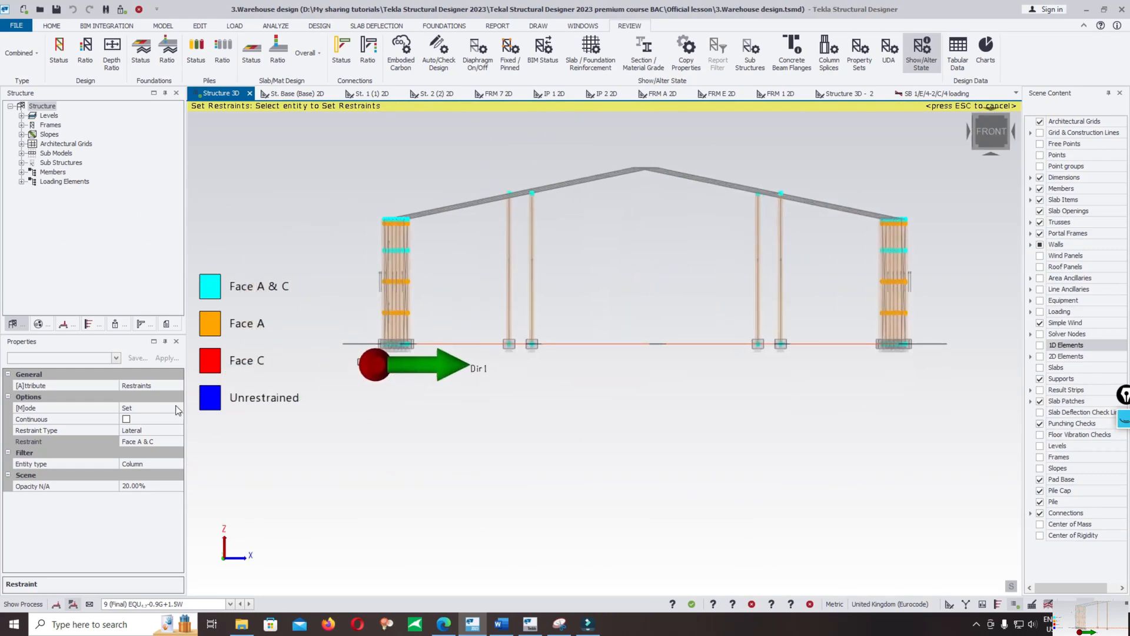
Step: Switch the restraint type to Strut and choose Minor & Major as the restraint to apply
{"action": "left_click", "coordinate": [159, 429]}
{"action": "left_click", "coordinate": [178, 430]}
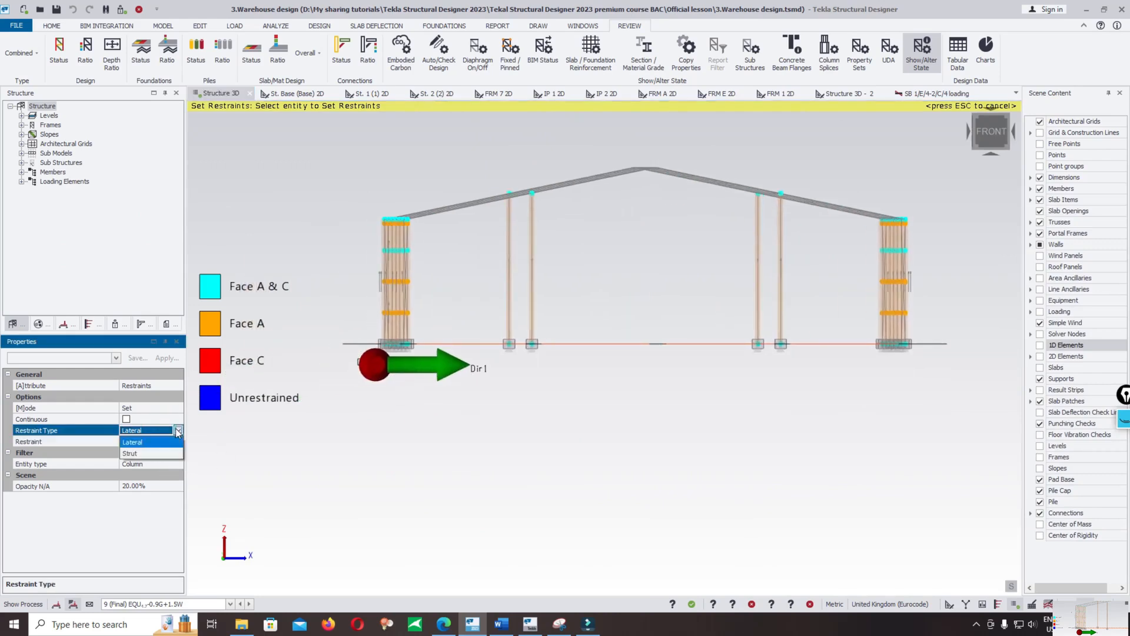
{"action": "left_click", "coordinate": [169, 457]}
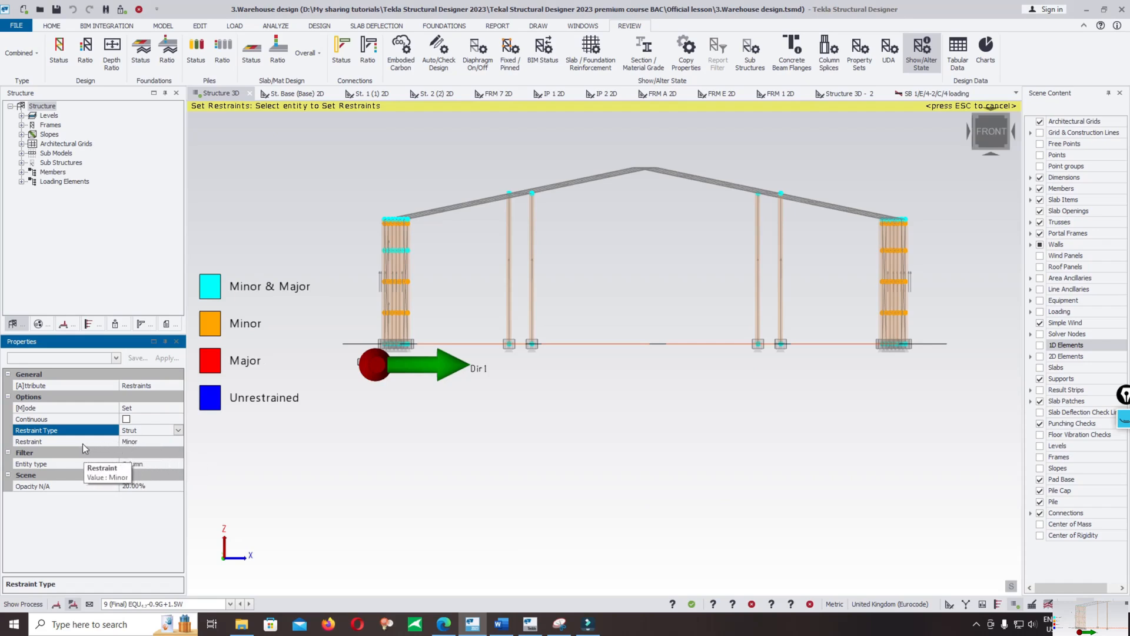
{"action": "left_click", "coordinate": [118, 442]}
{"action": "left_click", "coordinate": [177, 443]}
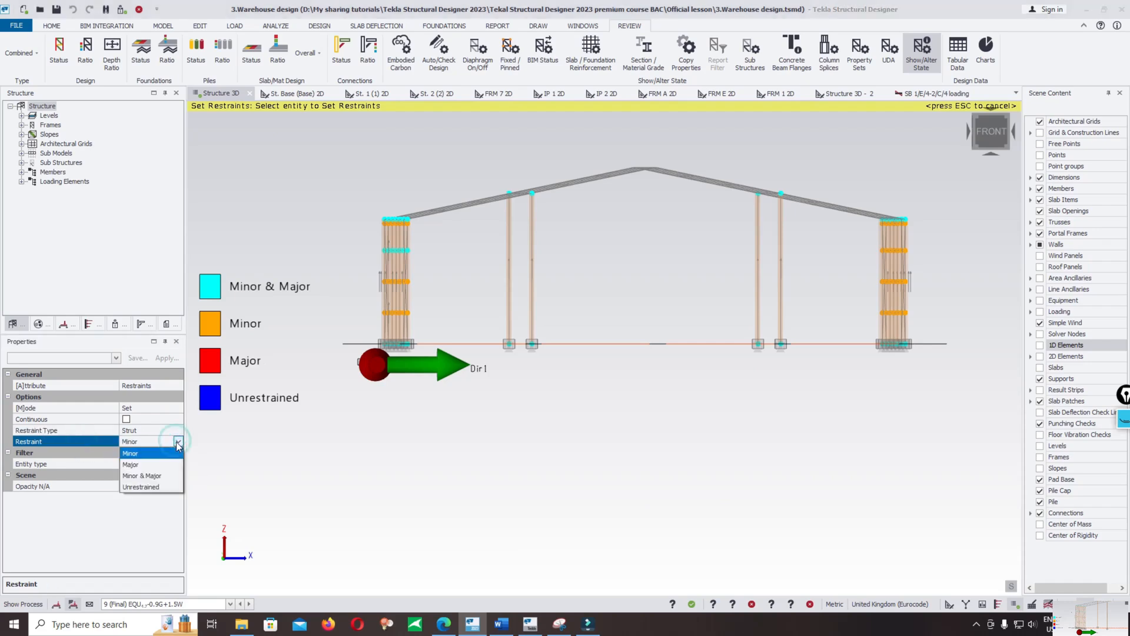
{"action": "middle_click_drag", "start_coordinate": [559, 395], "coordinate": [535, 411]}
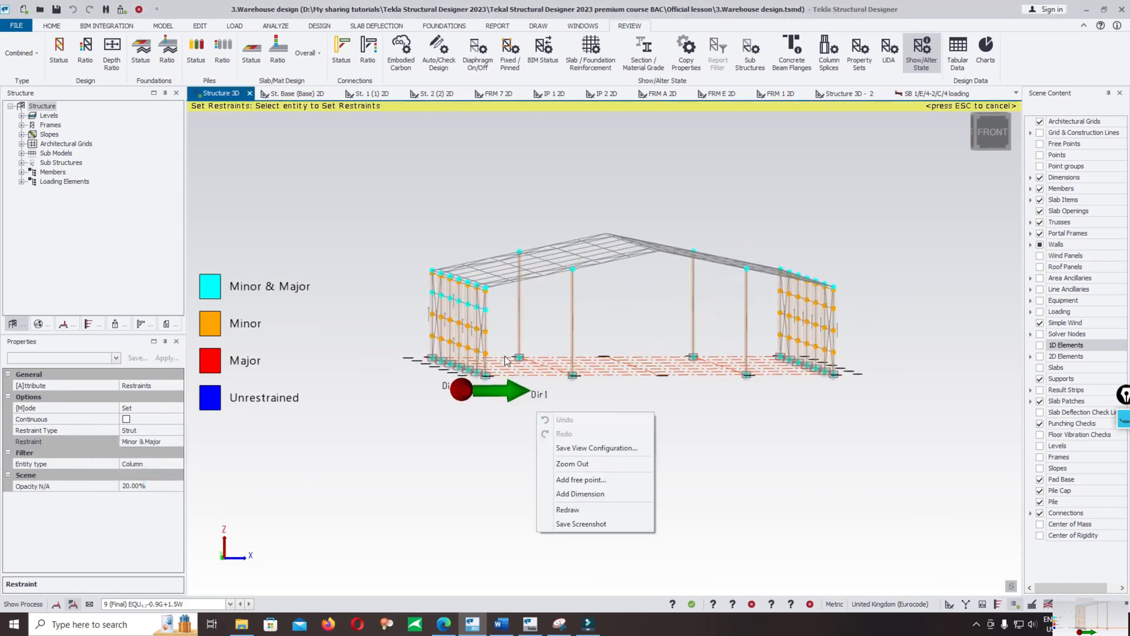
{"action": "left_click", "coordinate": [503, 309]}
Step: Apply Minor & Major strut restraints at the second girt level from the eaves on the columns of both side walls
{"action": "scroll", "coordinate": [489, 303], "scroll_direction": "up", "scroll_amount": 5}
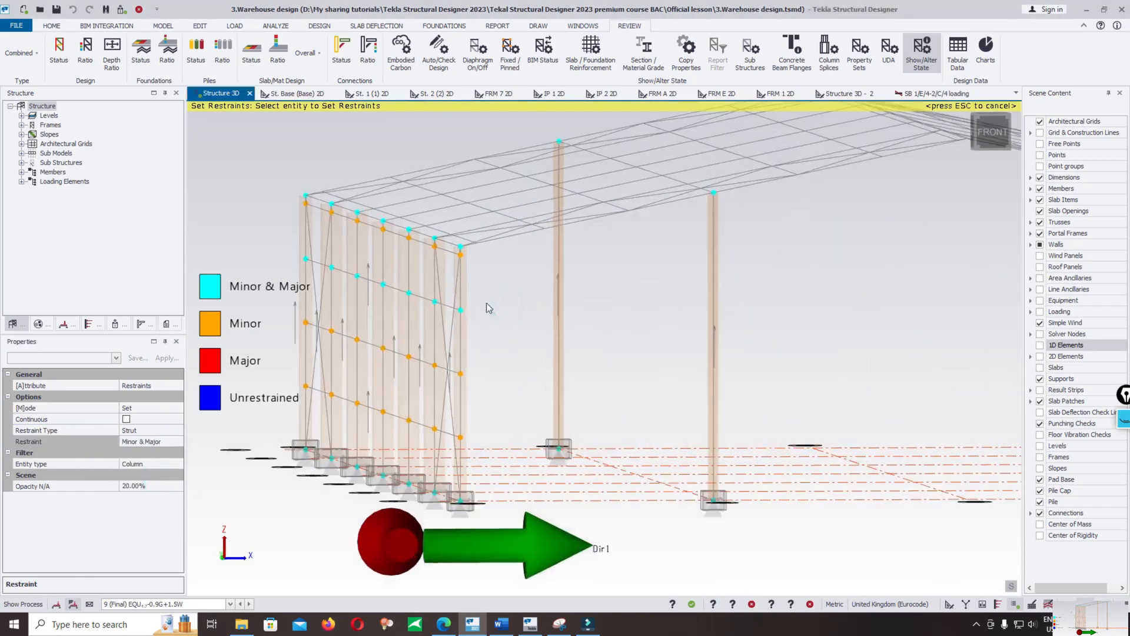
{"action": "right_click_drag", "start_coordinate": [561, 325], "coordinate": [548, 319]}
{"action": "left_click_drag", "start_coordinate": [347, 259], "coordinate": [509, 309]}
{"action": "scroll", "coordinate": [288, 269], "scroll_direction": "down", "scroll_amount": 3}
{"action": "scroll", "coordinate": [662, 261], "scroll_direction": "up", "scroll_amount": 5}
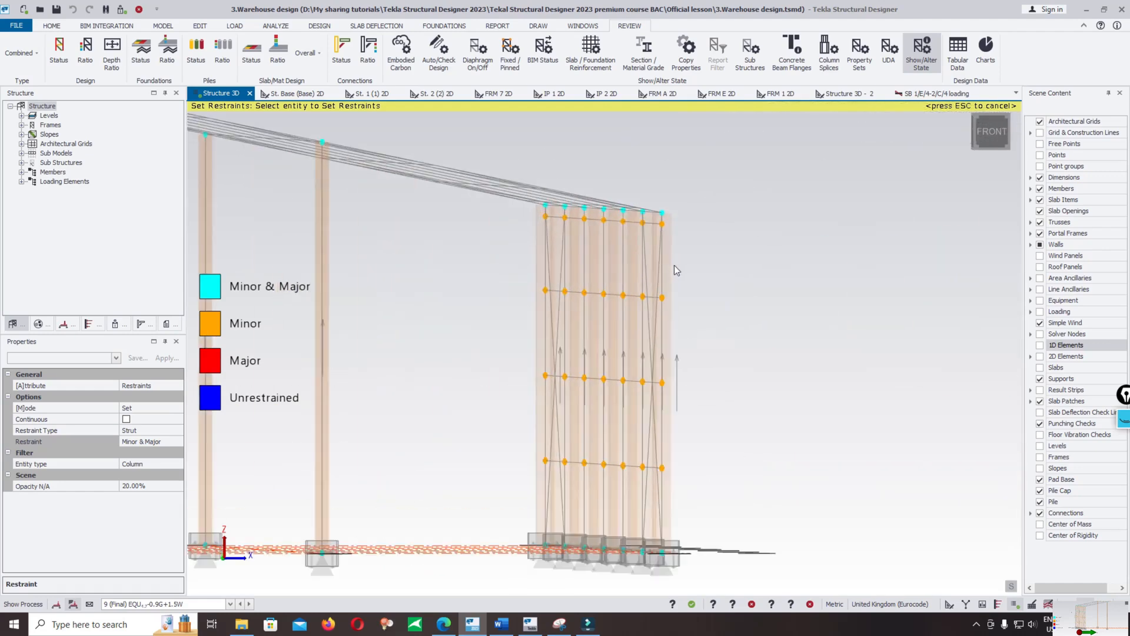
{"action": "left_click_drag", "start_coordinate": [487, 266], "coordinate": [743, 336]}
Step: Examine the Minor and Minor & Major strut restraints on the columns of both side walls
{"action": "scroll", "coordinate": [814, 282], "scroll_direction": "down", "scroll_amount": 5}
{"action": "right_click_drag", "start_coordinate": [677, 345], "coordinate": [821, 402]}
{"action": "scroll", "coordinate": [530, 291], "scroll_direction": "up", "scroll_amount": 5}
{"action": "scroll", "coordinate": [483, 263], "scroll_direction": "down", "scroll_amount": 5}
{"action": "right_click_drag", "start_coordinate": [641, 411], "coordinate": [518, 412]}
{"action": "scroll", "coordinate": [465, 293], "scroll_direction": "up", "scroll_amount": 5}
{"action": "scroll", "coordinate": [465, 288], "scroll_direction": "up", "scroll_amount": 4}
{"action": "scroll", "coordinate": [481, 330], "scroll_direction": "down", "scroll_amount": 4}
{"action": "right_click_drag", "start_coordinate": [478, 497], "coordinate": [539, 452]}
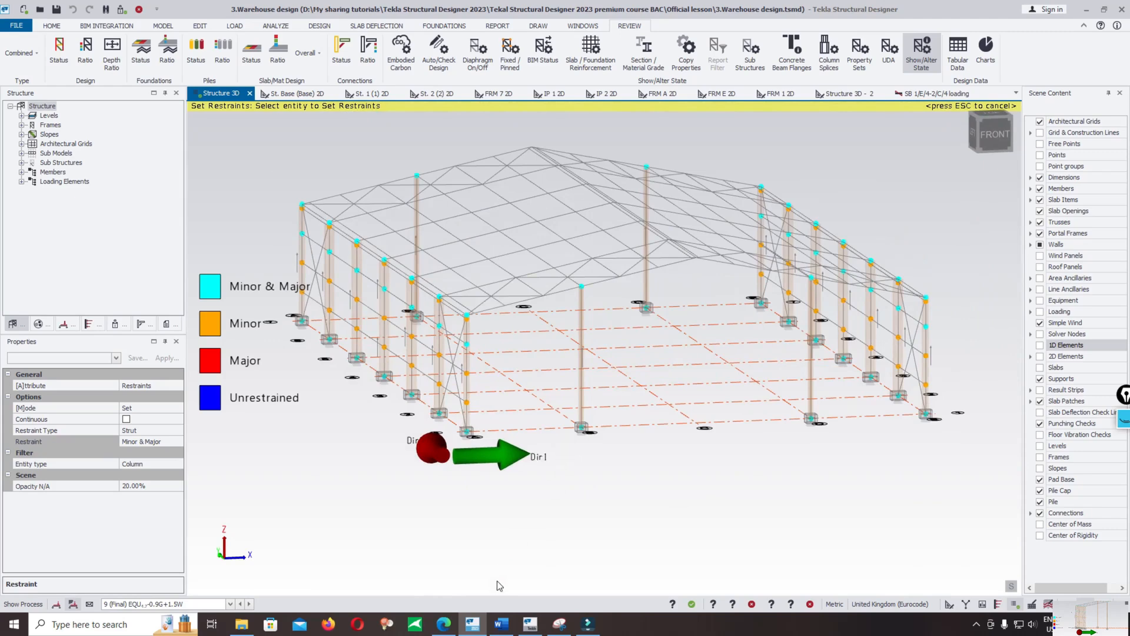
Step: Switch to the Word course document and find the article on intermediate lateral torsional buckling restraints on columns designed to EC3
{"action": "left_click", "coordinate": [501, 624]}
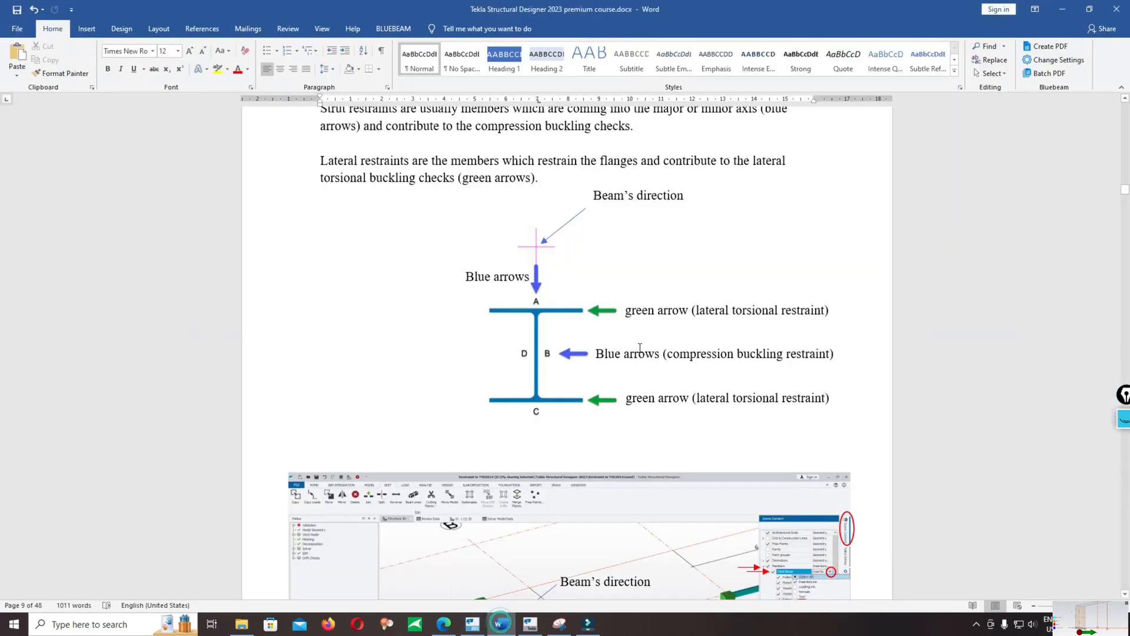
{"action": "scroll", "coordinate": [640, 348], "scroll_direction": "down", "scroll_amount": 4}
{"action": "left_click_drag", "start_coordinate": [1129, 193], "coordinate": [1129, 261]}
{"action": "scroll", "coordinate": [601, 239], "scroll_direction": "down", "scroll_amount": 20}
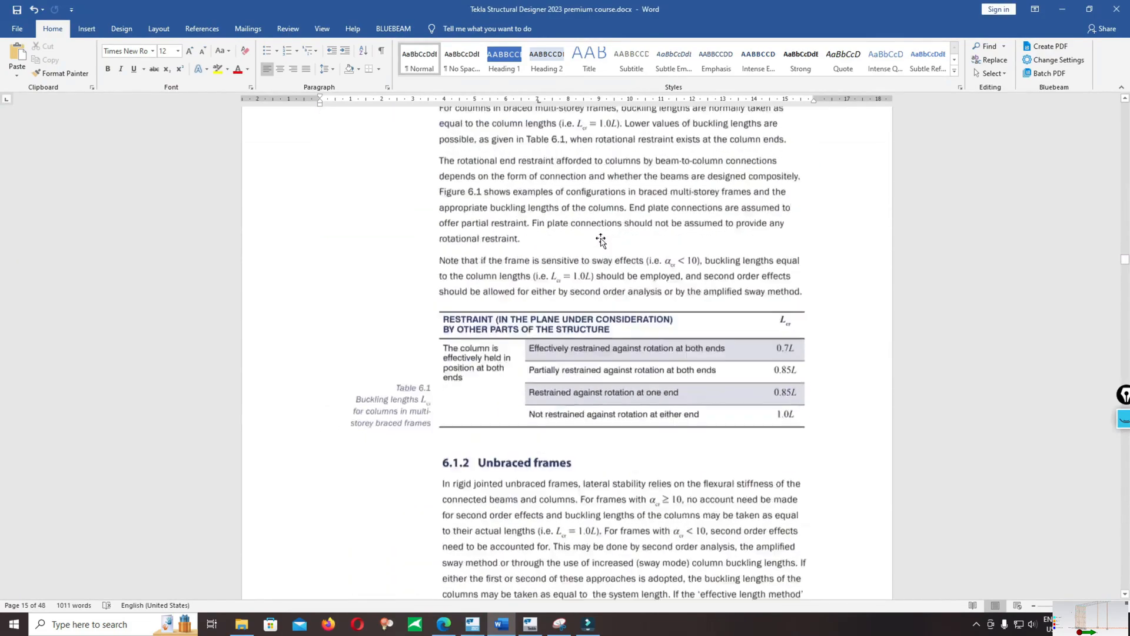
{"action": "scroll", "coordinate": [603, 233], "scroll_direction": "down", "scroll_amount": 1}
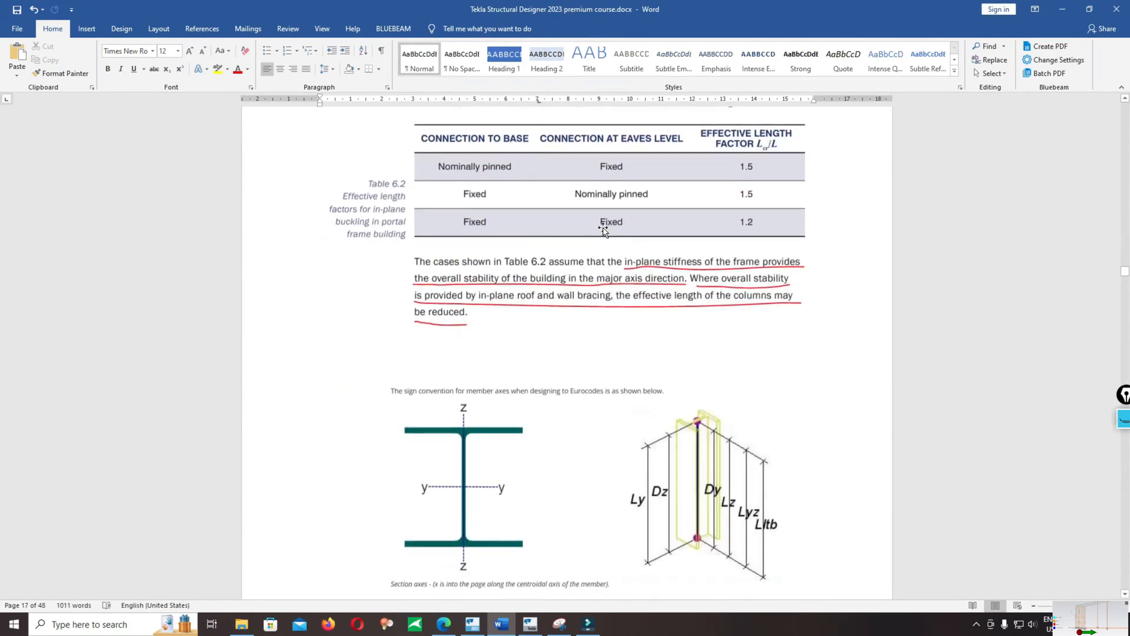
{"action": "scroll", "coordinate": [603, 232], "scroll_direction": "up", "scroll_amount": 5}
{"action": "scroll", "coordinate": [606, 226], "scroll_direction": "down", "scroll_amount": 19}
{"action": "scroll", "coordinate": [607, 226], "scroll_direction": "down", "scroll_amount": 20}
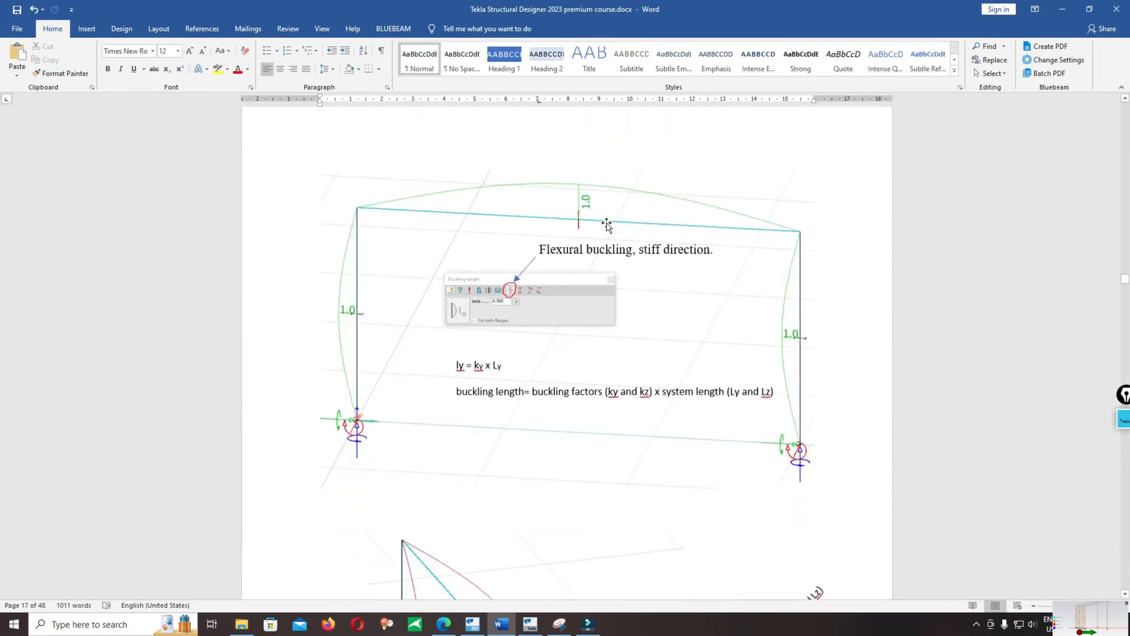
{"action": "scroll", "coordinate": [620, 237], "scroll_direction": "down", "scroll_amount": 2}
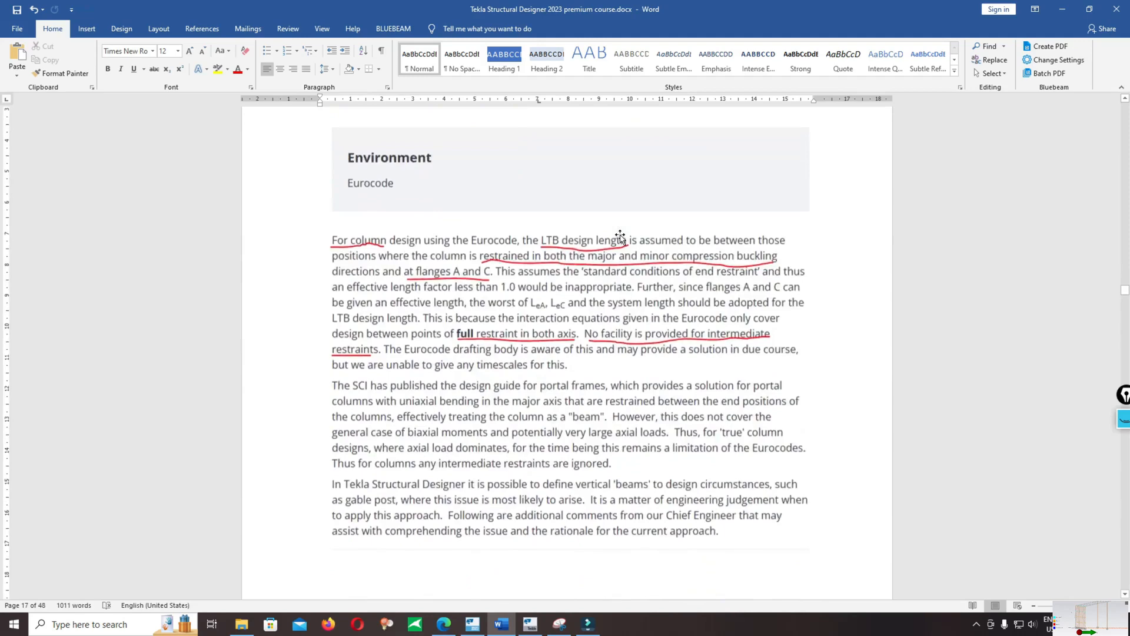
Step: Read the article's explanation of LTB design length and full restraint at flanges A and C
{"action": "scroll", "coordinate": [530, 212], "scroll_direction": "up", "scroll_amount": 2}
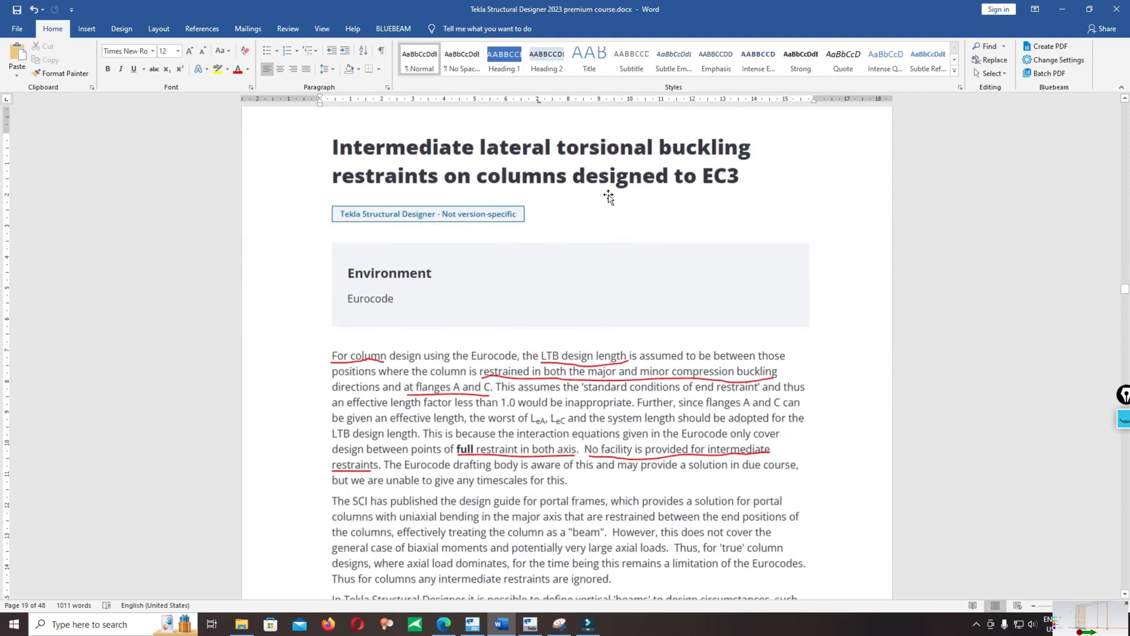
{"action": "scroll", "coordinate": [606, 195], "scroll_direction": "down", "scroll_amount": 4}
{"action": "scroll", "coordinate": [350, 226], "scroll_direction": "up", "scroll_amount": 1}
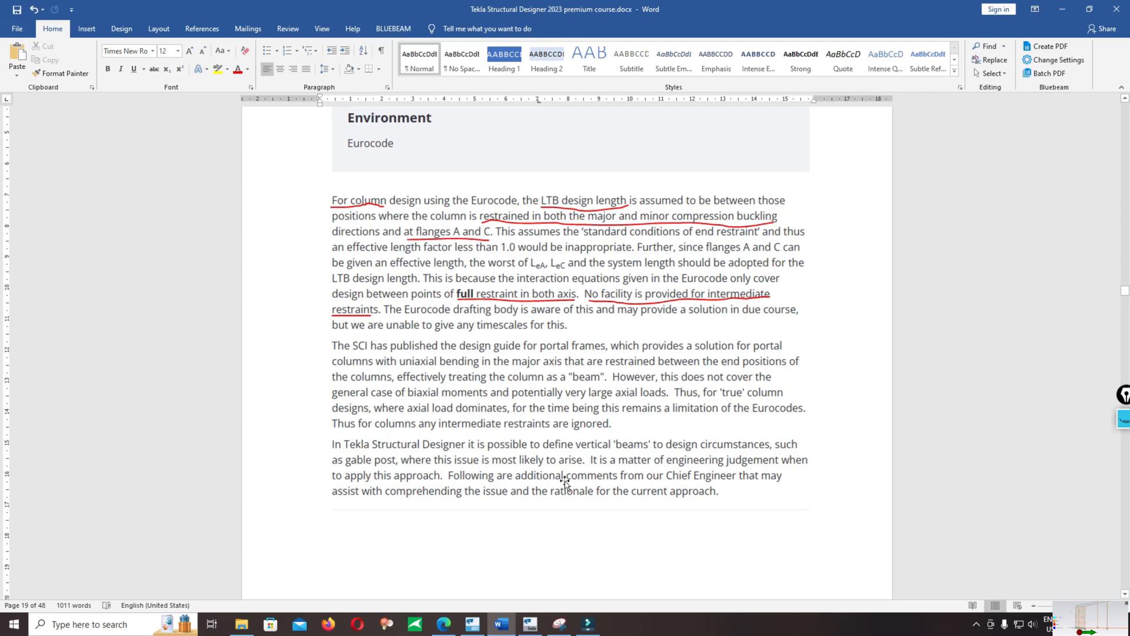
Step: Compare the column restraints in Tekla Structural Designer with the EC3 intermediate restraints article in the Word document
{"action": "left_click", "coordinate": [494, 583]}
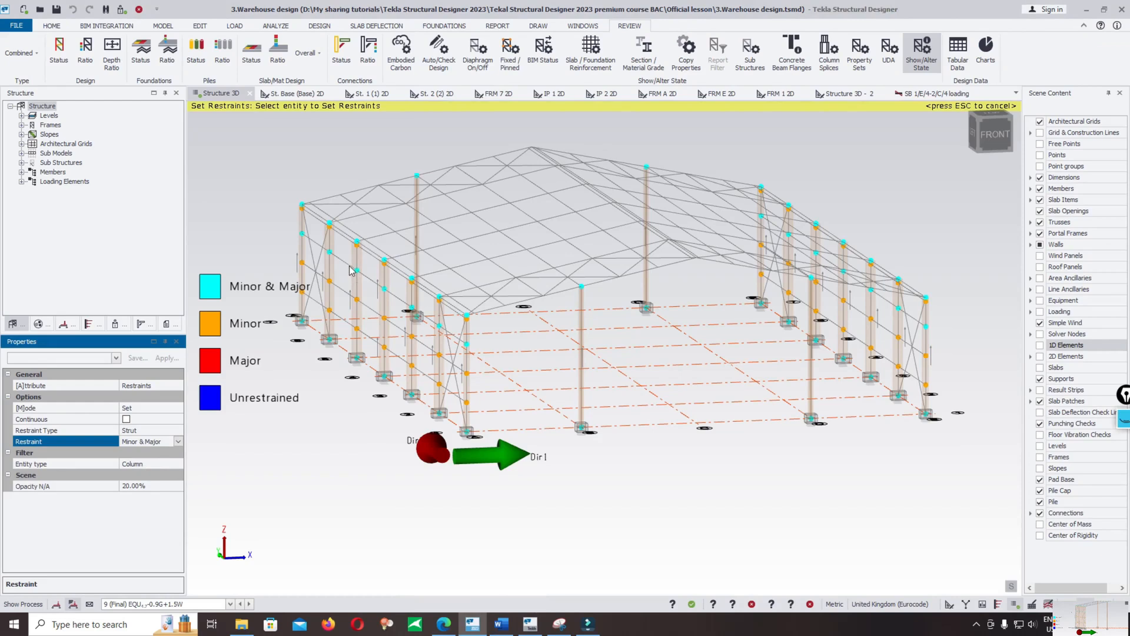
{"action": "mouse_move", "coordinate": [502, 625]}
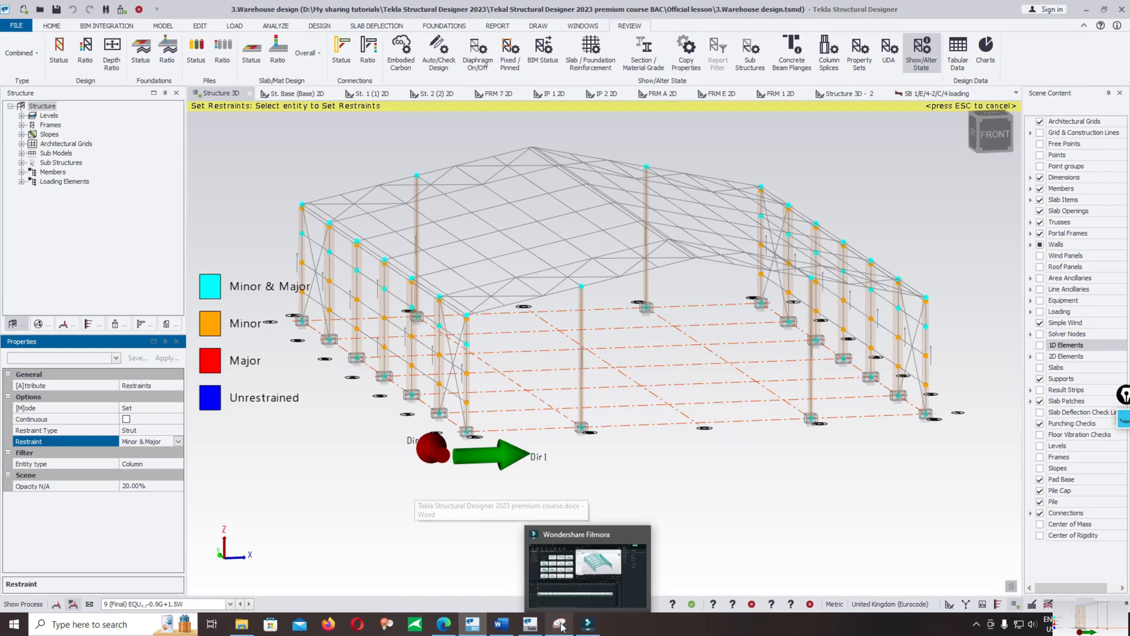
{"action": "left_click", "coordinate": [504, 625]}
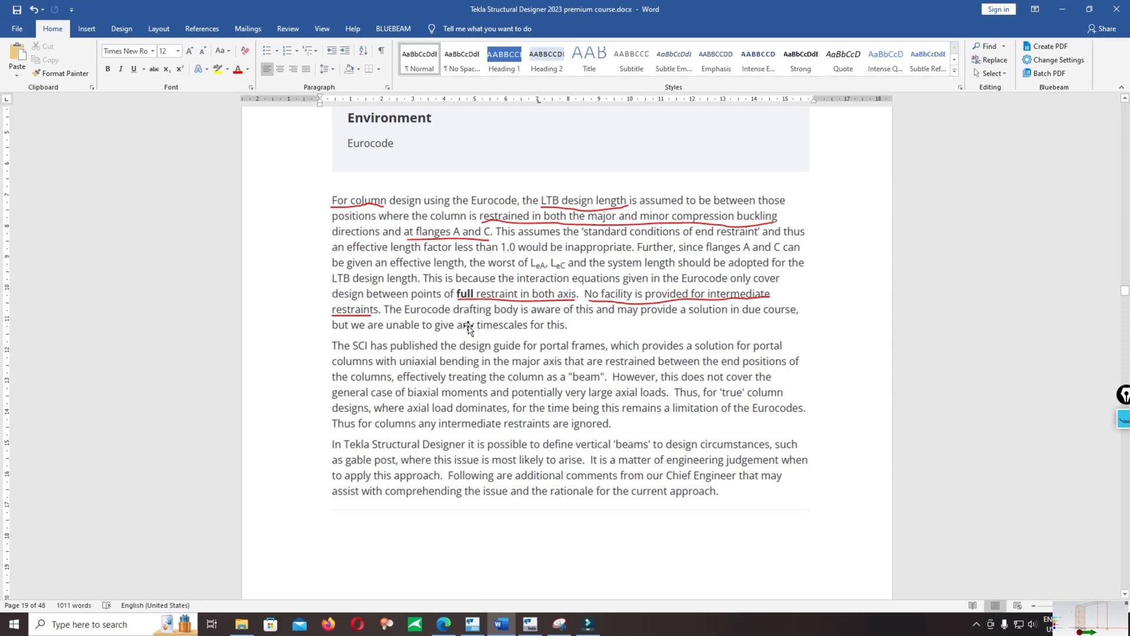
{"action": "scroll", "coordinate": [468, 327], "scroll_direction": "up", "scroll_amount": 3}
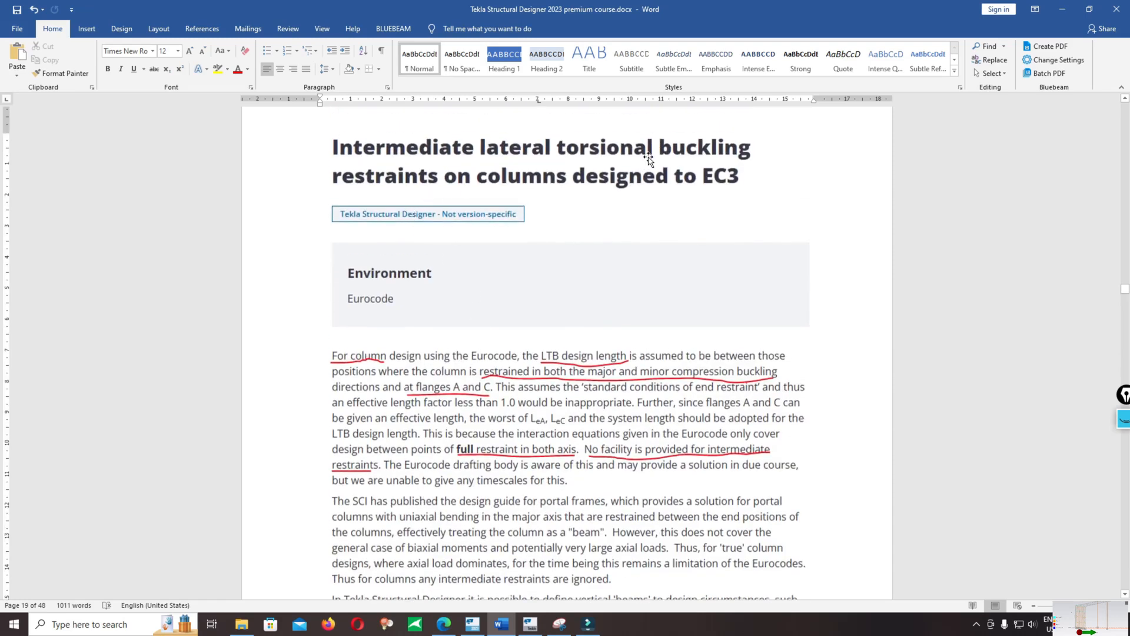
{"action": "scroll", "coordinate": [536, 224], "scroll_direction": "down", "scroll_amount": 4}
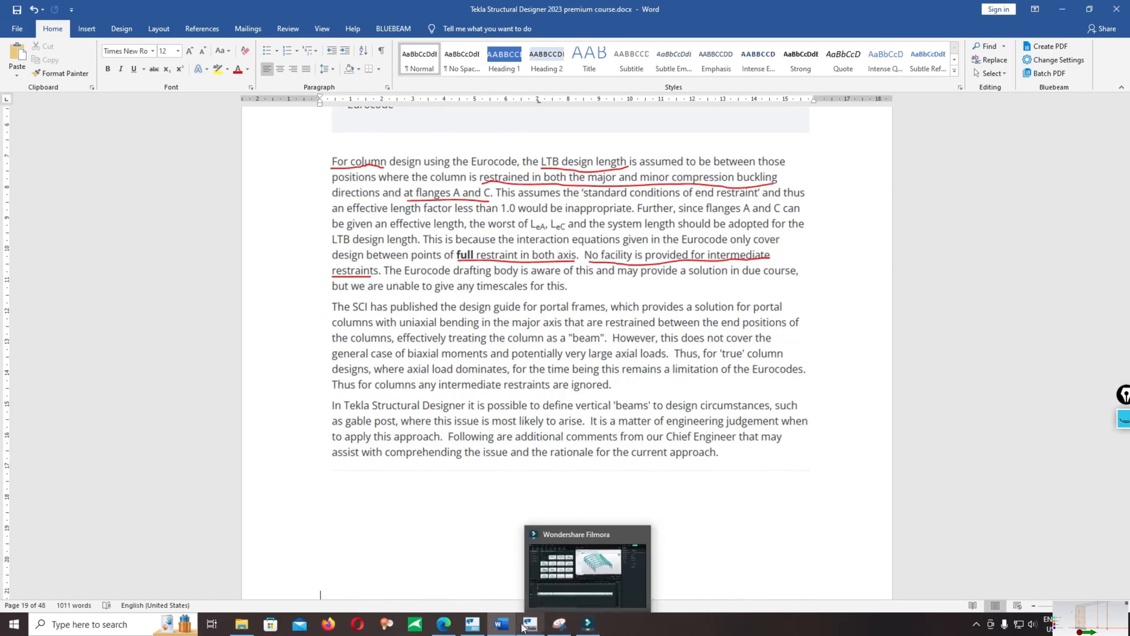
Step: Return to Tekla Structural Designer, exit the restraints command and run Design All (Static) on the warehouse model
{"action": "left_click", "coordinate": [485, 605]}
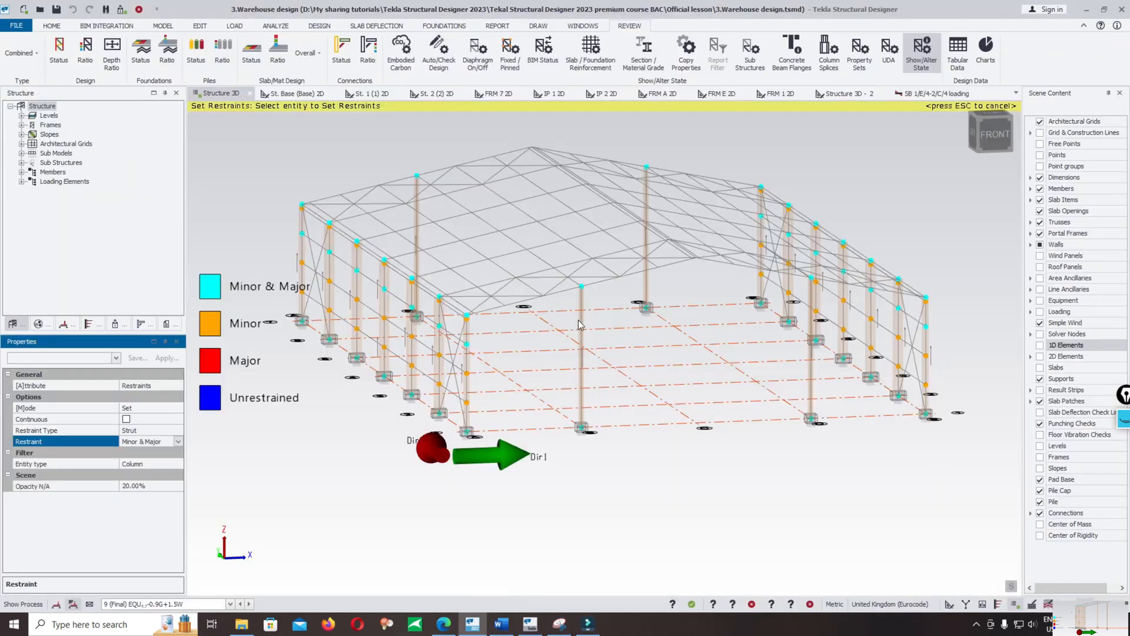
{"action": "key", "text": "Escape"}
{"action": "left_click", "coordinate": [320, 25]}
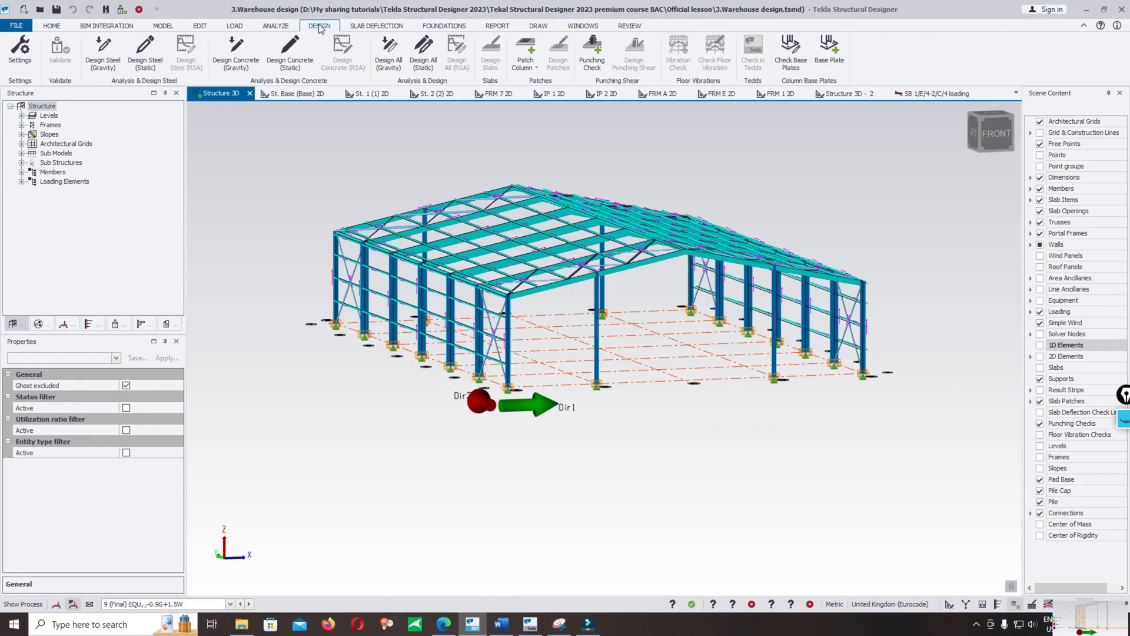
{"action": "left_click", "coordinate": [423, 51]}
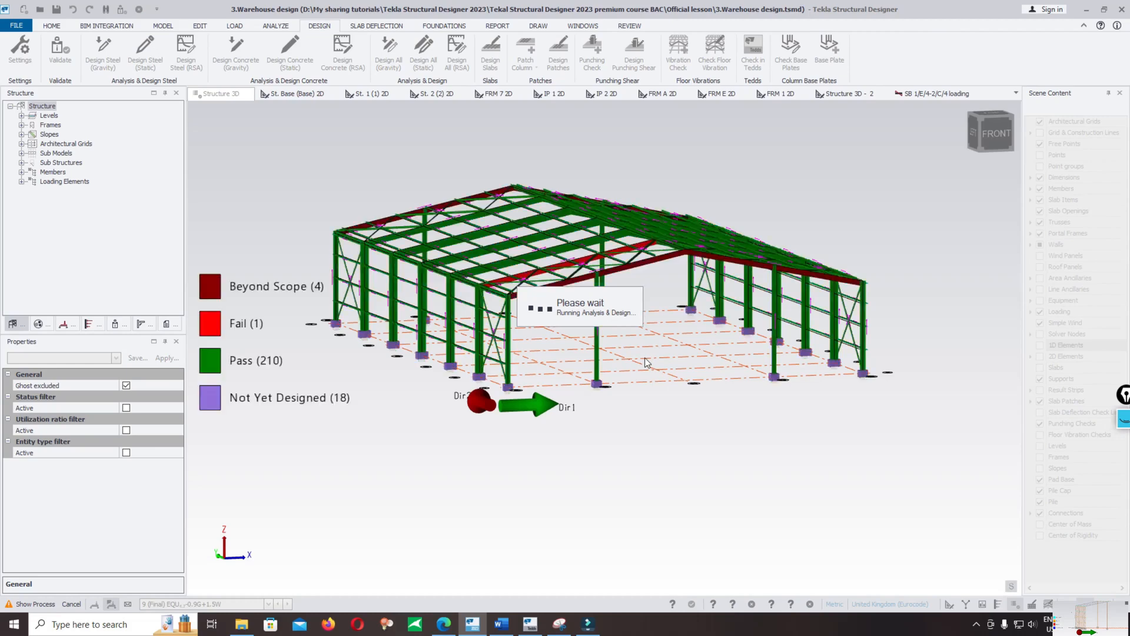
Step: Examine the design status of rafter SB 1/A/2-2/C/2 and the neighbouring roof members near the front gable
{"action": "right_click_drag", "start_coordinate": [694, 467], "coordinate": [671, 448]}
{"action": "scroll", "coordinate": [651, 342], "scroll_direction": "up", "scroll_amount": 5}
{"action": "mouse_move", "coordinate": [593, 340]}
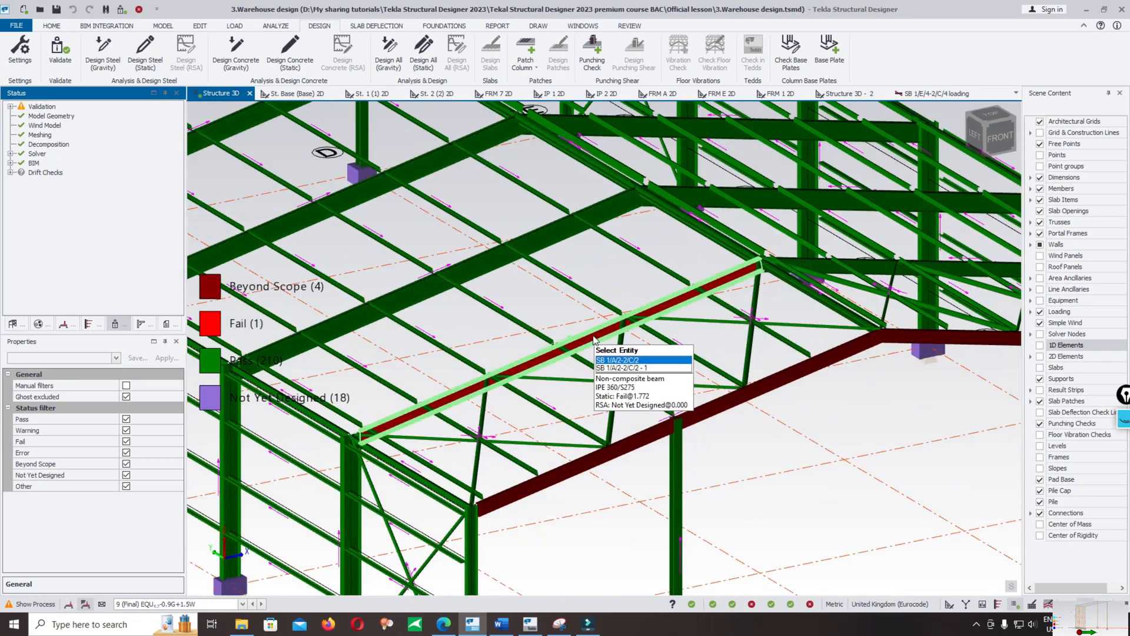
{"action": "scroll", "coordinate": [824, 377], "scroll_direction": "down", "scroll_amount": 8}
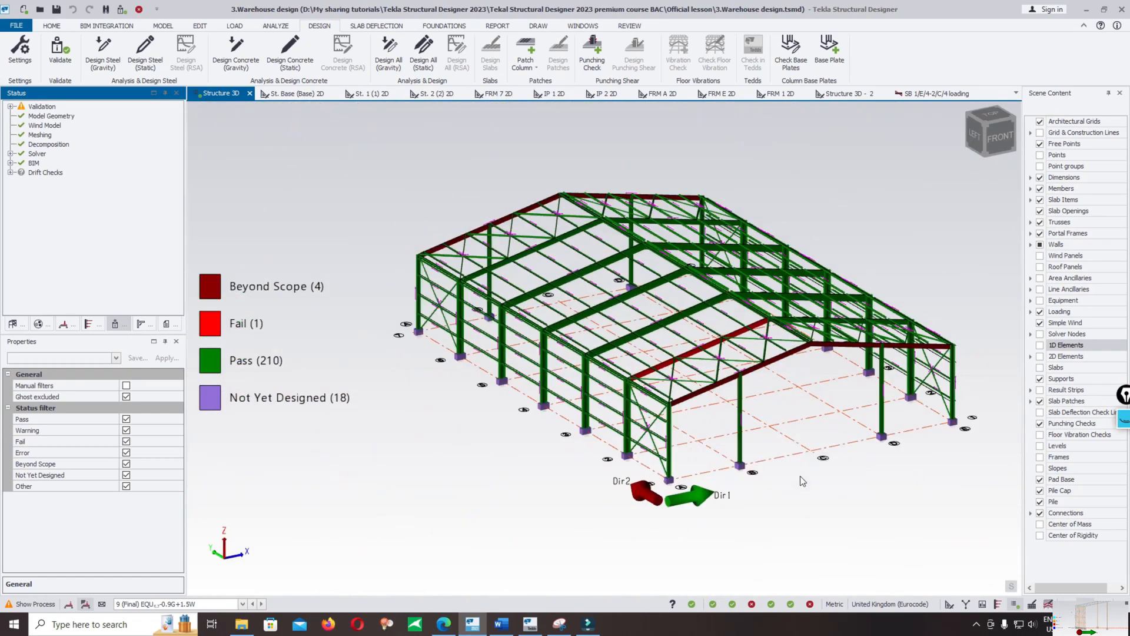
{"action": "scroll", "coordinate": [697, 288], "scroll_direction": "up", "scroll_amount": 5}
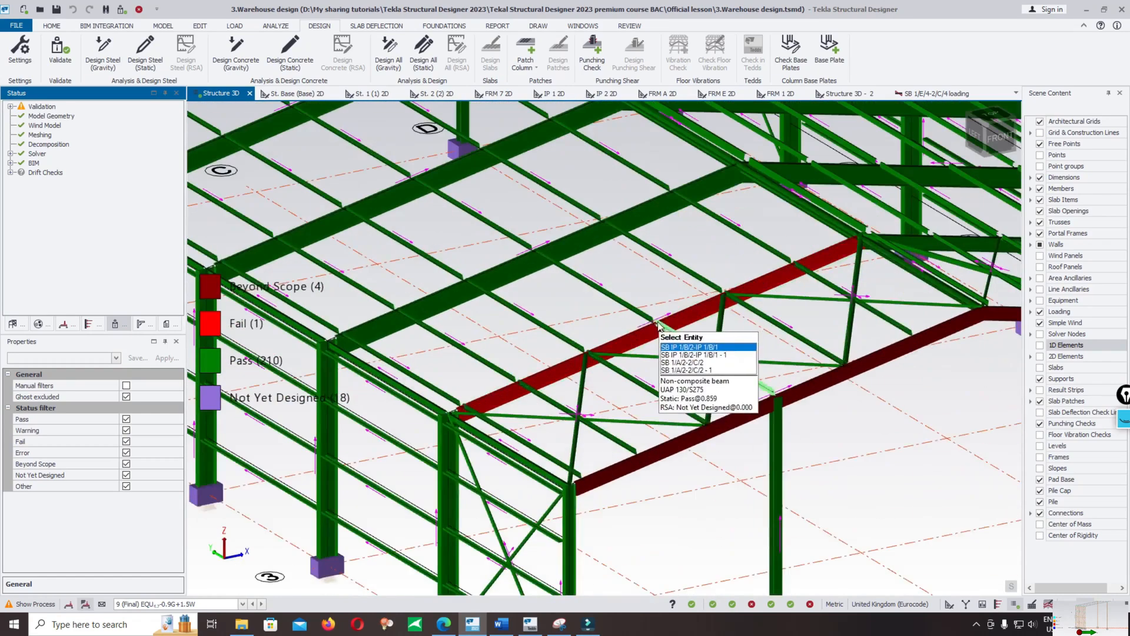
{"action": "mouse_move", "coordinate": [610, 121]}
{"action": "middle_click_drag", "start_coordinate": [600, 228], "coordinate": [594, 271]}
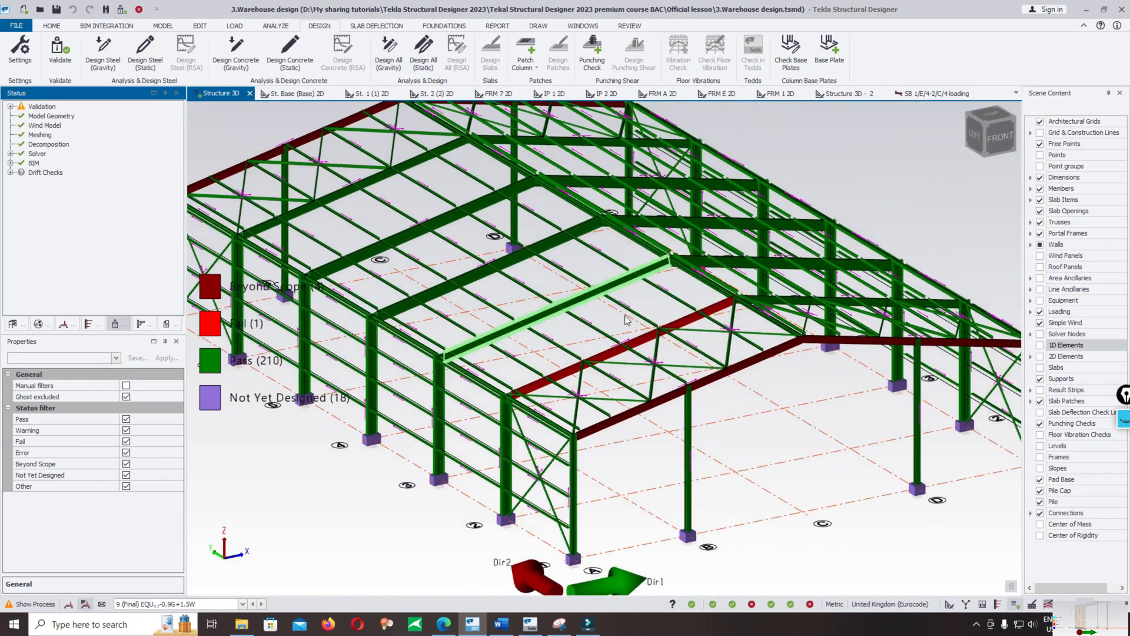
{"action": "right_click_drag", "start_coordinate": [658, 383], "coordinate": [647, 381]}
{"action": "scroll", "coordinate": [650, 386], "scroll_direction": "up", "scroll_amount": 4}
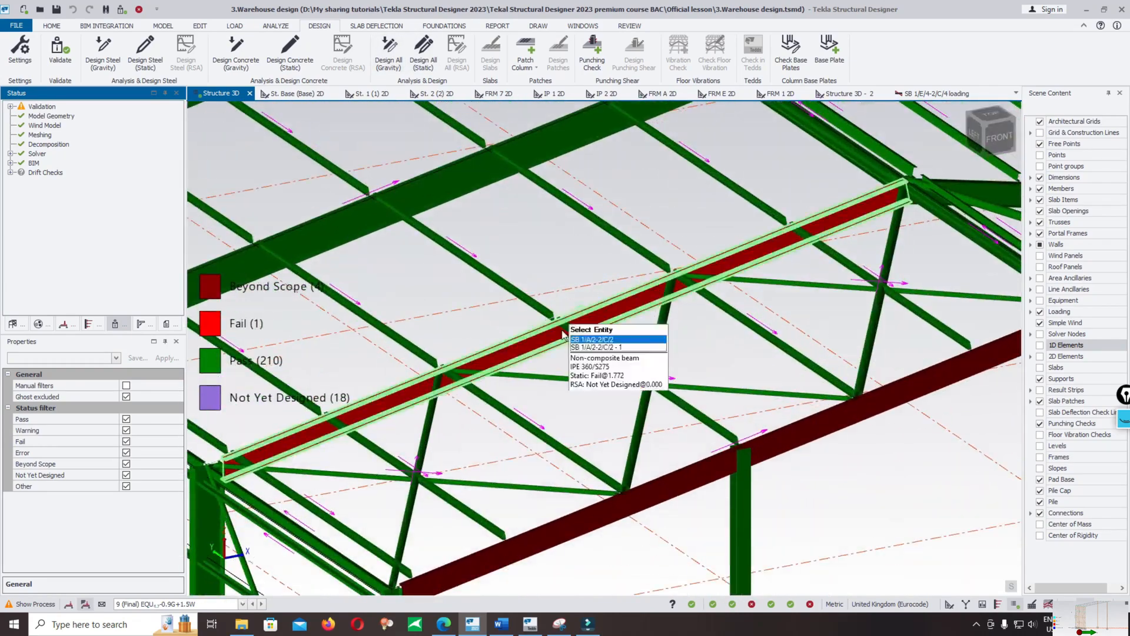
{"action": "scroll", "coordinate": [609, 324], "scroll_direction": "down", "scroll_amount": 5}
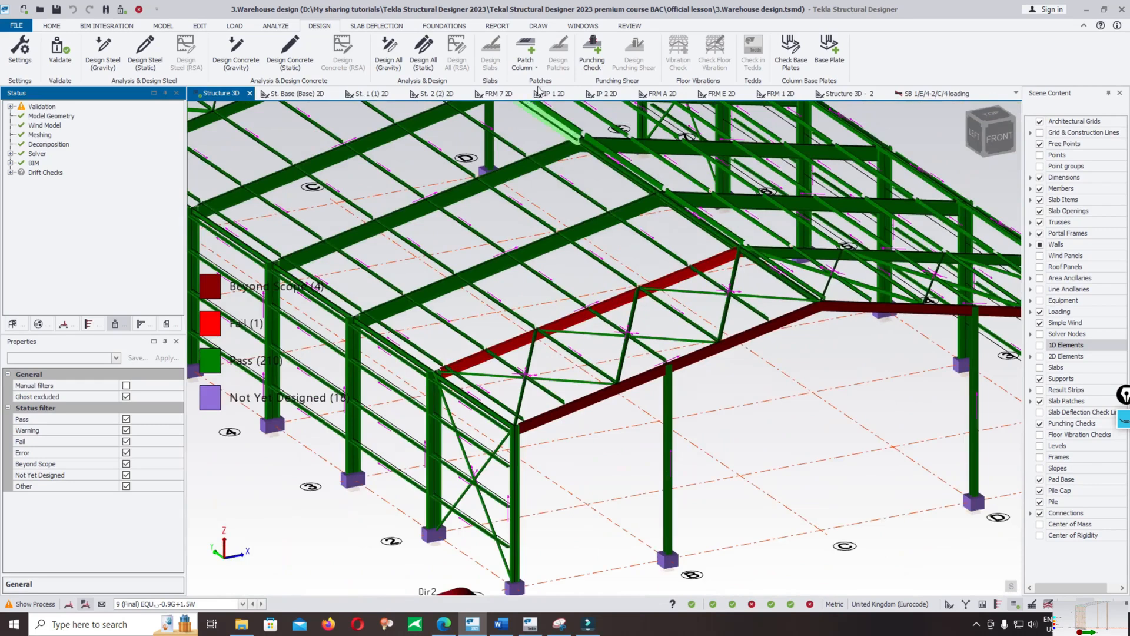
Step: Show the restraints state for entity type Beam with the restraint type set to Lateral
{"action": "left_click", "coordinate": [626, 27]}
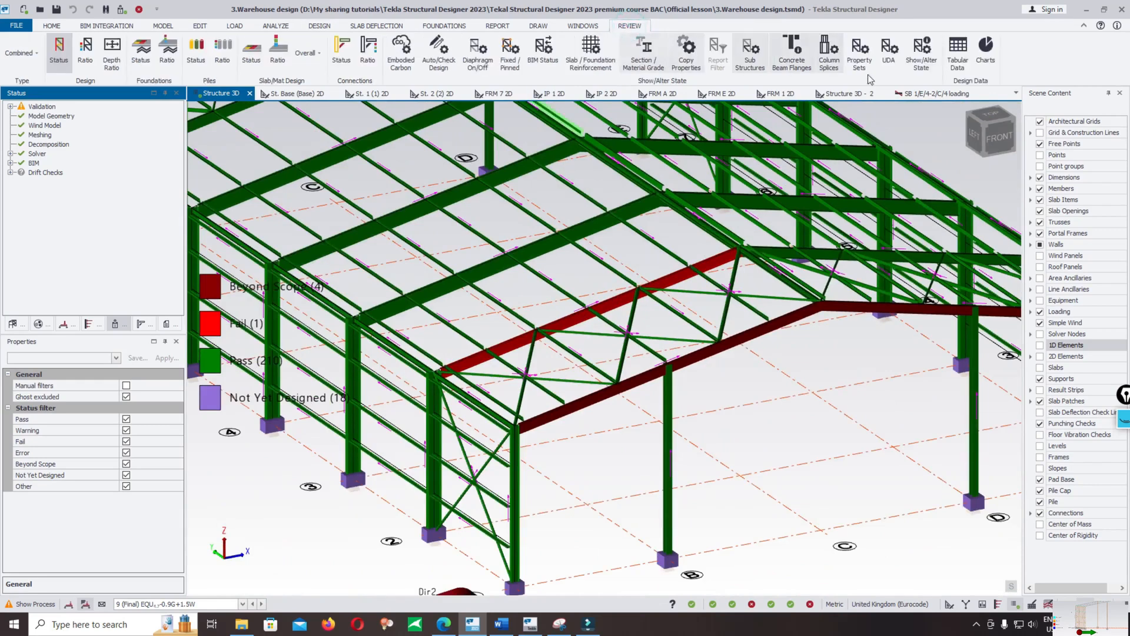
{"action": "left_click", "coordinate": [921, 52]}
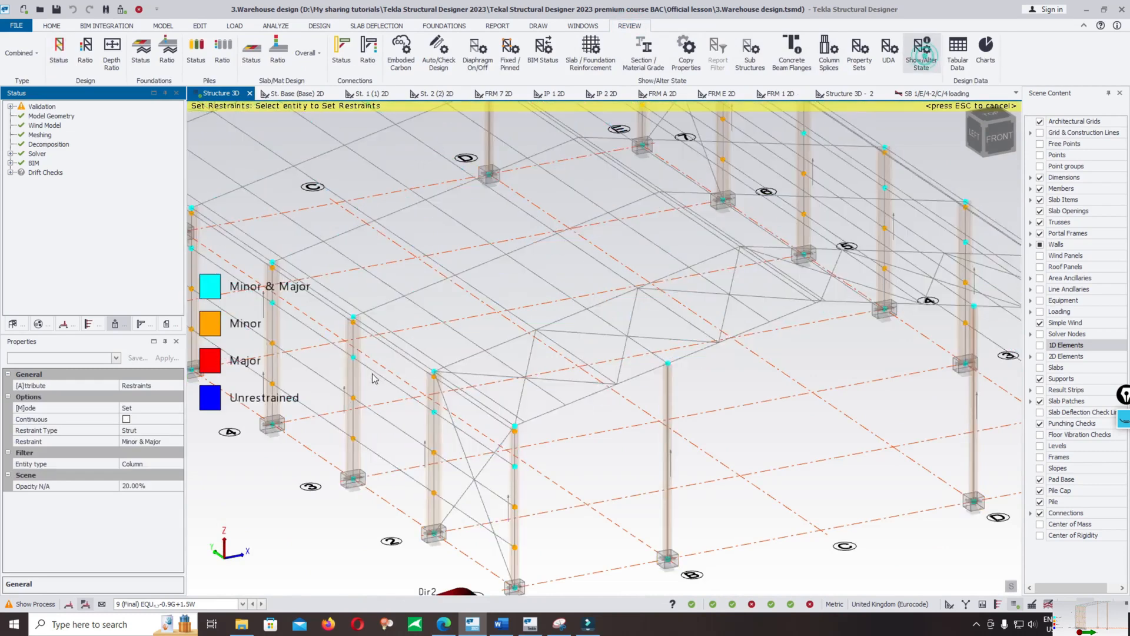
{"action": "left_click", "coordinate": [165, 467]}
{"action": "left_click", "coordinate": [177, 464]}
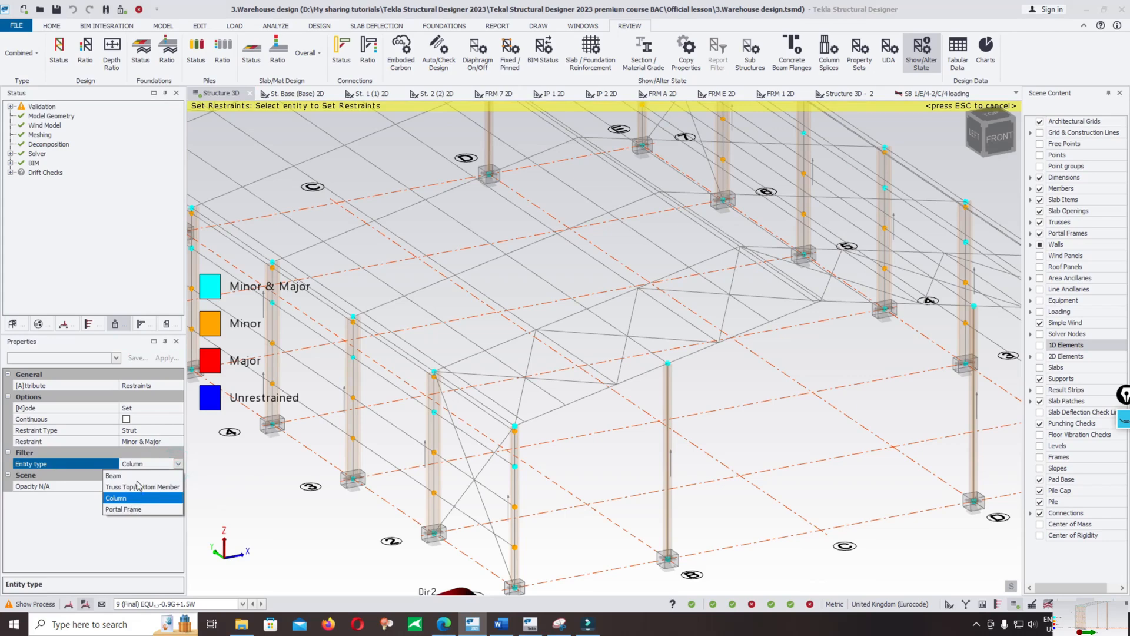
{"action": "left_click", "coordinate": [113, 475]}
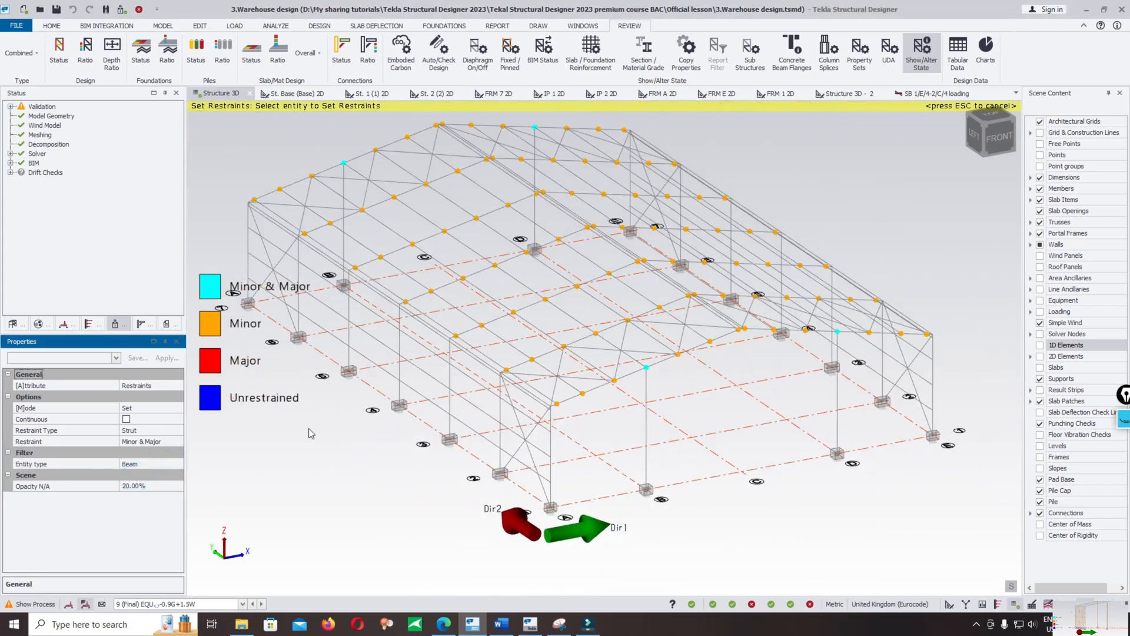
{"action": "left_click", "coordinate": [170, 431]}
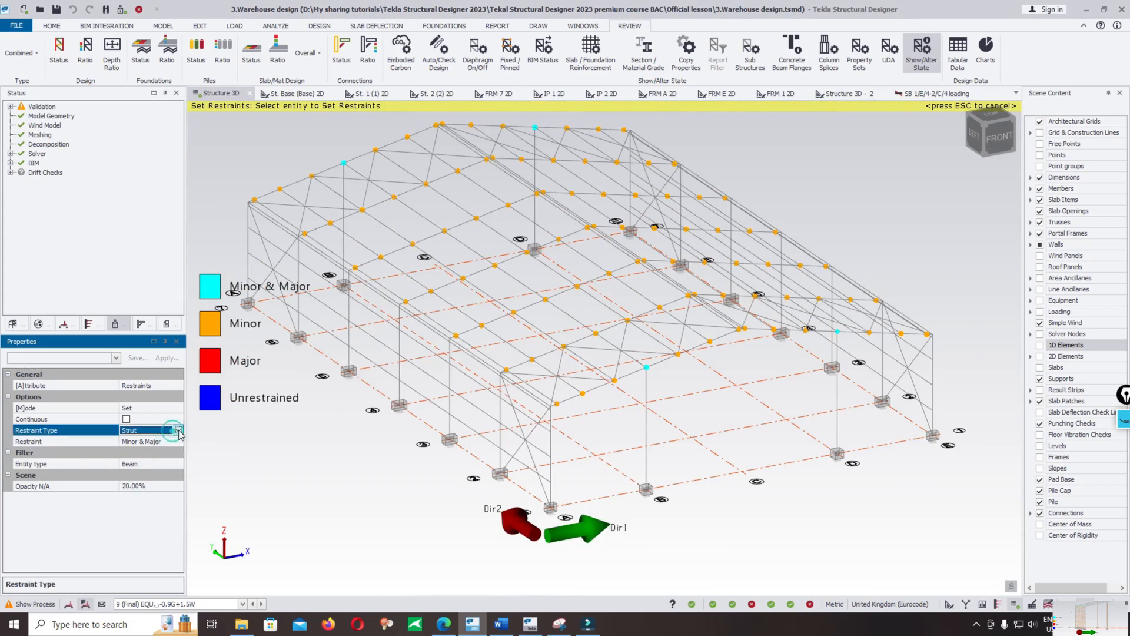
{"action": "left_click", "coordinate": [177, 431]}
{"action": "left_click", "coordinate": [168, 451]}
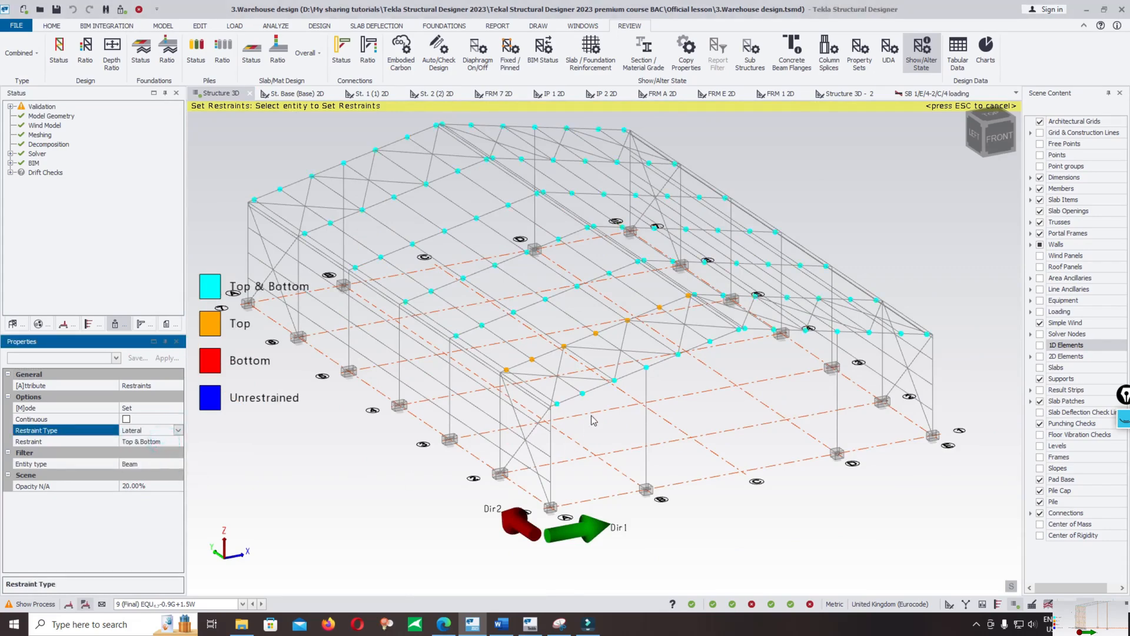
Step: Set the three lateral restraints nearest the eaves on rafter SB 1/A/2-2/C/2 to Top & Bottom
{"action": "scroll", "coordinate": [647, 311], "scroll_direction": "up", "scroll_amount": 3}
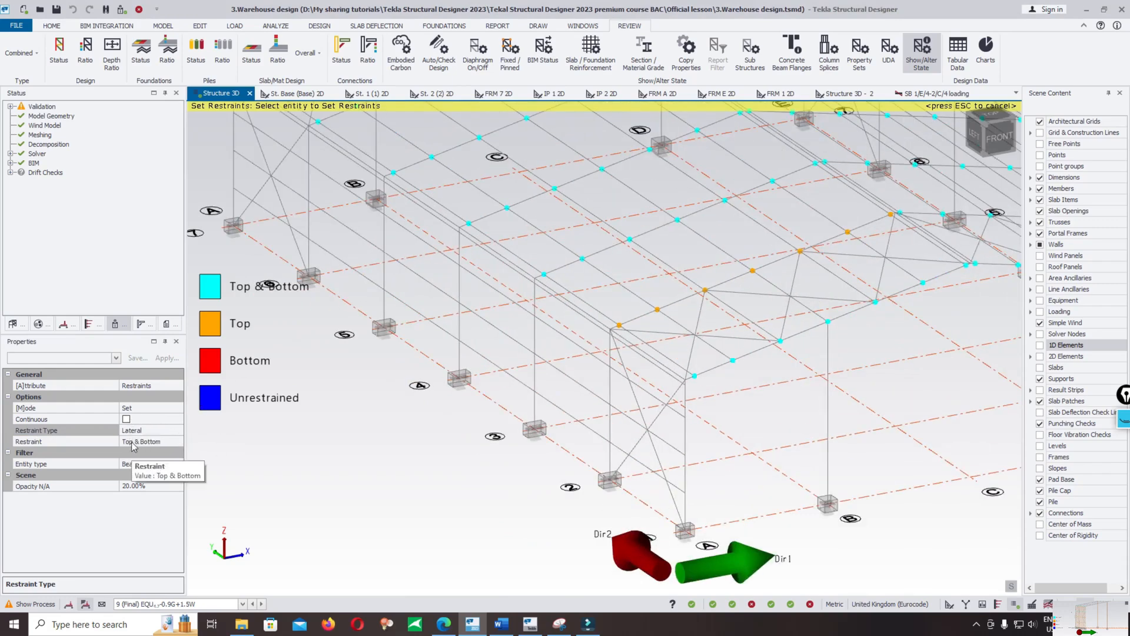
{"action": "scroll", "coordinate": [600, 348], "scroll_direction": "down", "scroll_amount": 3}
{"action": "scroll", "coordinate": [592, 391], "scroll_direction": "up", "scroll_amount": 5}
{"action": "scroll", "coordinate": [465, 377], "scroll_direction": "up", "scroll_amount": 5}
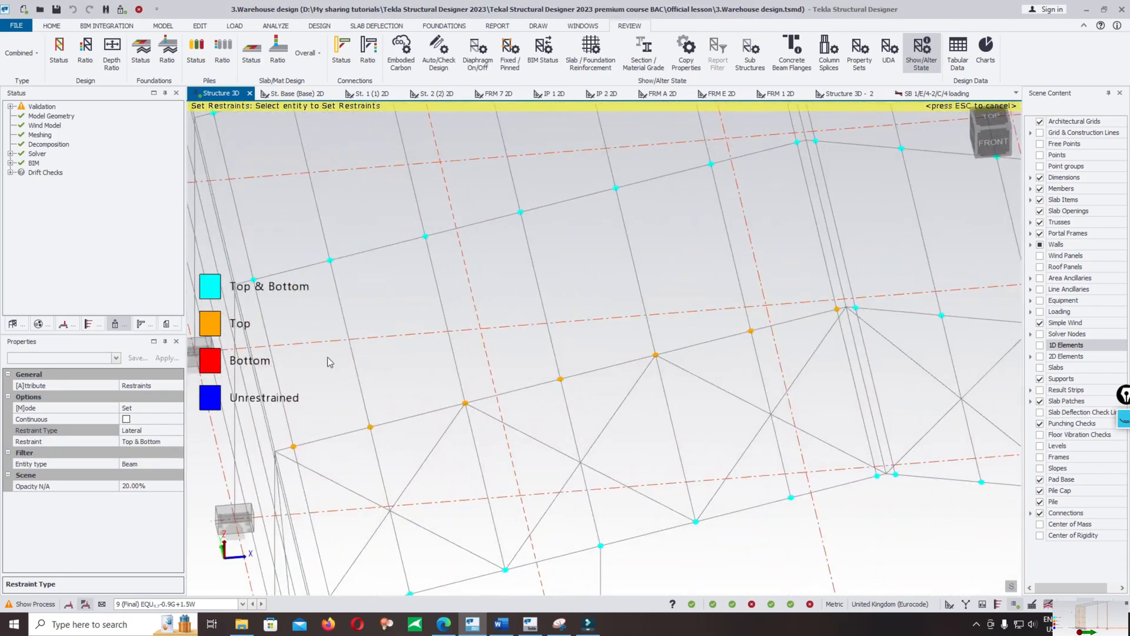
{"action": "left_click_drag", "start_coordinate": [436, 397], "coordinate": [447, 401]}
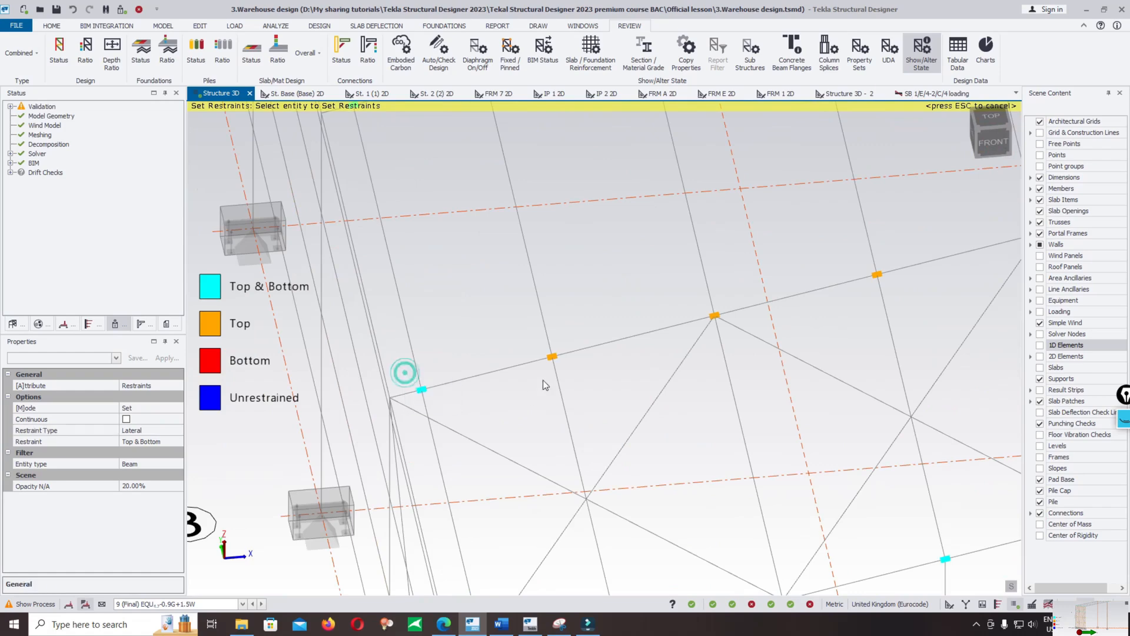
{"action": "left_click_drag", "start_coordinate": [514, 318], "coordinate": [568, 363]}
{"action": "left_click_drag", "start_coordinate": [670, 294], "coordinate": [733, 346]}
{"action": "scroll", "coordinate": [551, 373], "scroll_direction": "down", "scroll_amount": 3}
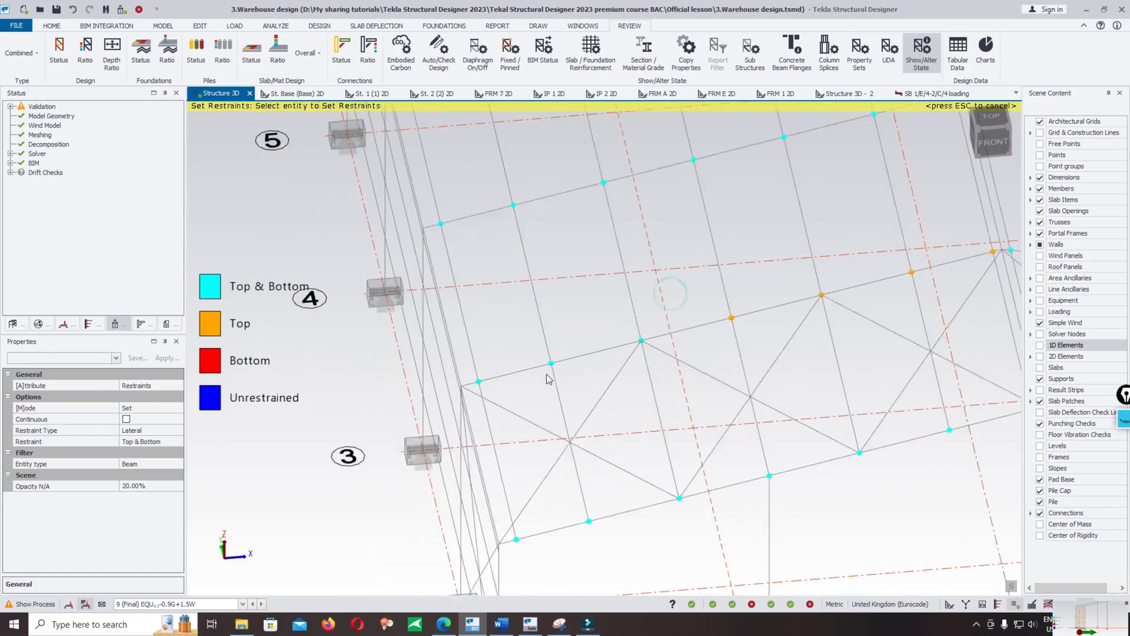
Step: Set the remaining Top-only lateral restraints on that rafter up to the ridge to Top & Bottom and exit the restraints command
{"action": "scroll", "coordinate": [703, 315], "scroll_direction": "up", "scroll_amount": 3}
{"action": "left_click_drag", "start_coordinate": [583, 345], "coordinate": [687, 427]}
{"action": "scroll", "coordinate": [546, 419], "scroll_direction": "down", "scroll_amount": 2}
{"action": "left_click_drag", "start_coordinate": [669, 343], "coordinate": [718, 371]}
{"action": "middle_click_drag", "start_coordinate": [719, 371], "coordinate": [642, 378]}
{"action": "left_click_drag", "start_coordinate": [703, 321], "coordinate": [770, 371]}
{"action": "scroll", "coordinate": [883, 311], "scroll_direction": "down", "scroll_amount": 1}
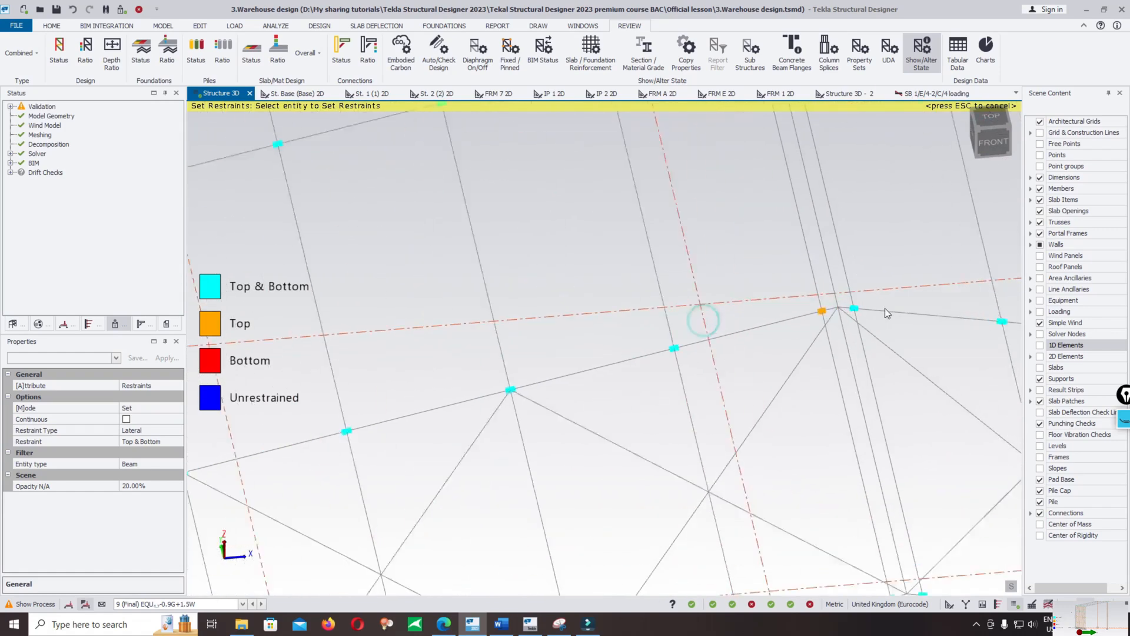
{"action": "scroll", "coordinate": [854, 310], "scroll_direction": "up", "scroll_amount": 3}
{"action": "left_click_drag", "start_coordinate": [772, 298], "coordinate": [808, 336]}
{"action": "scroll", "coordinate": [691, 307], "scroll_direction": "down", "scroll_amount": 3}
{"action": "scroll", "coordinate": [691, 307], "scroll_direction": "down", "scroll_amount": 5}
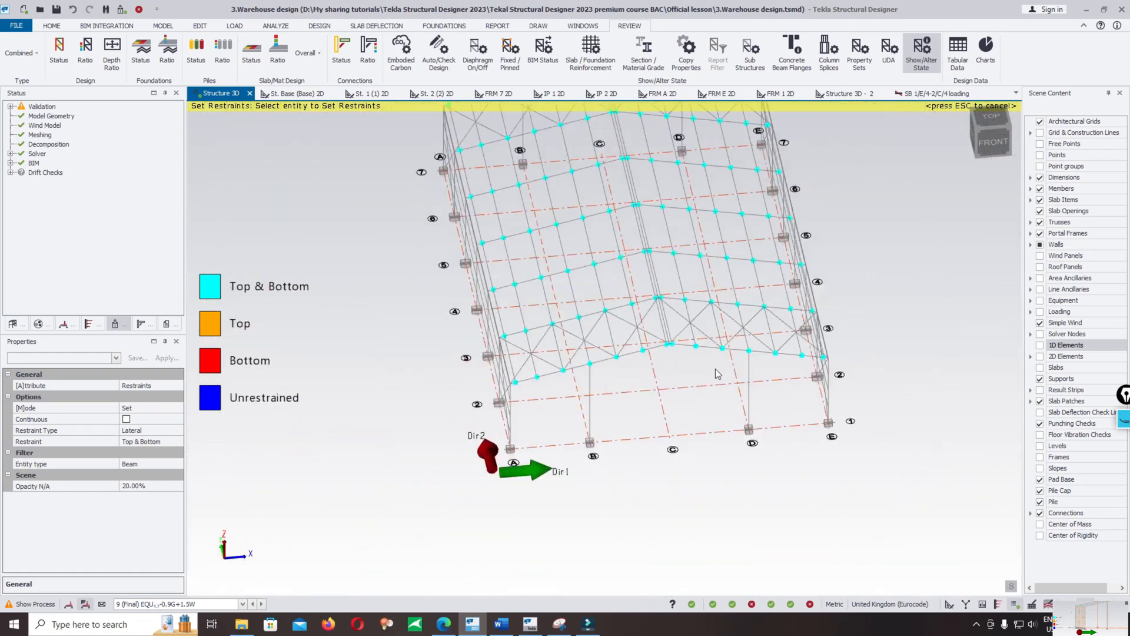
{"action": "scroll", "coordinate": [765, 365], "scroll_direction": "up", "scroll_amount": 2}
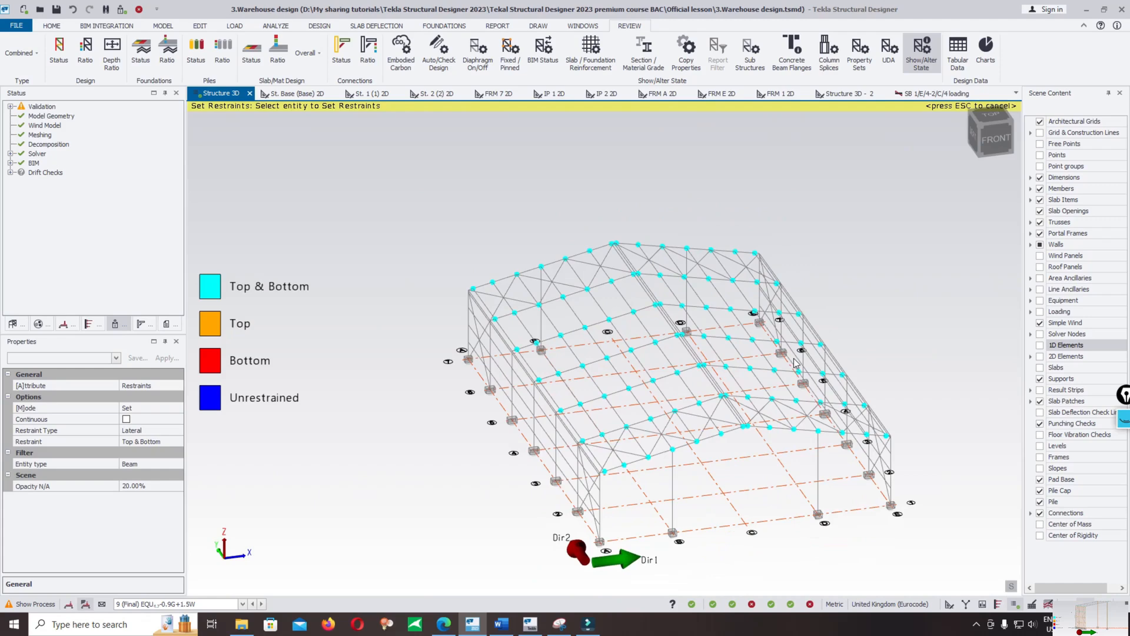
{"action": "key", "text": "Escape"}
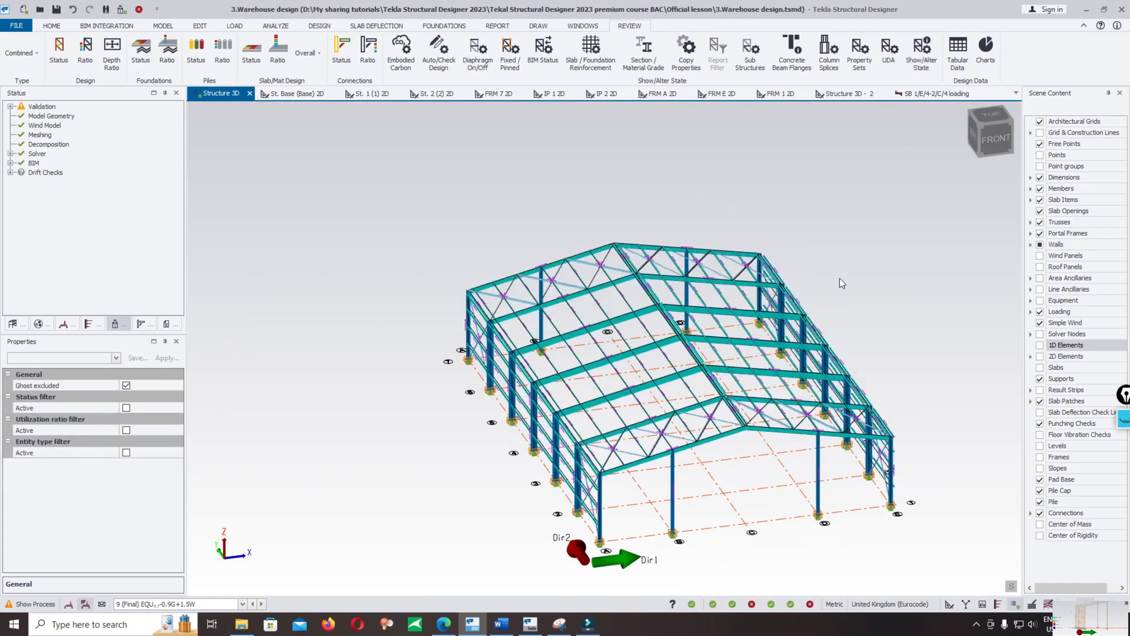
Step: Run Design All (Static) on the warehouse model again and save the file
{"action": "left_click", "coordinate": [328, 27]}
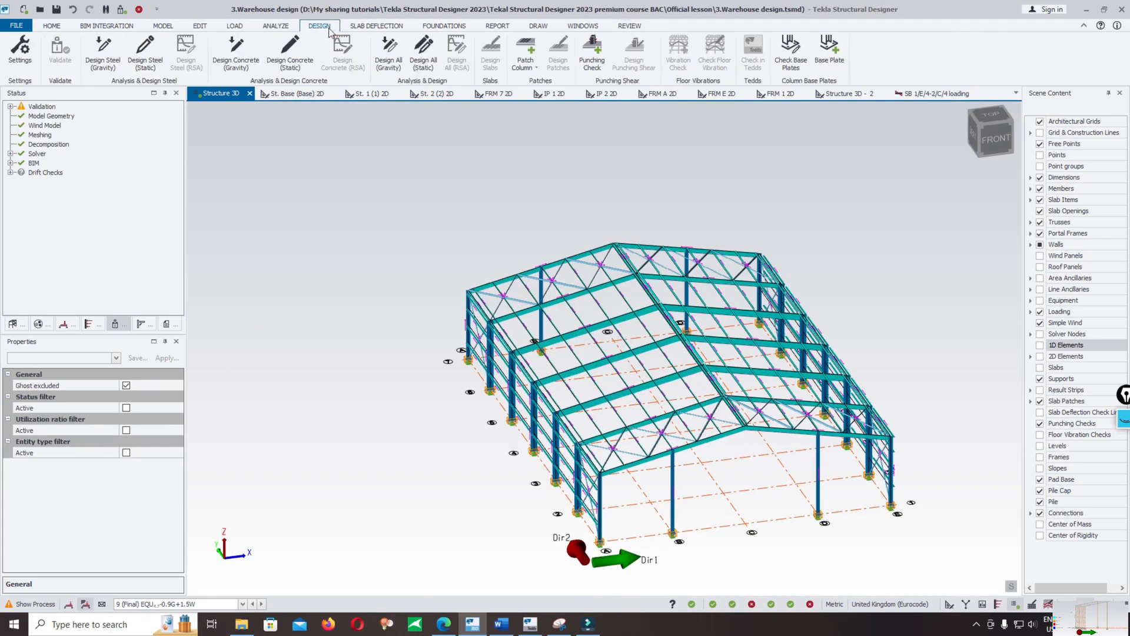
{"action": "left_click", "coordinate": [423, 52]}
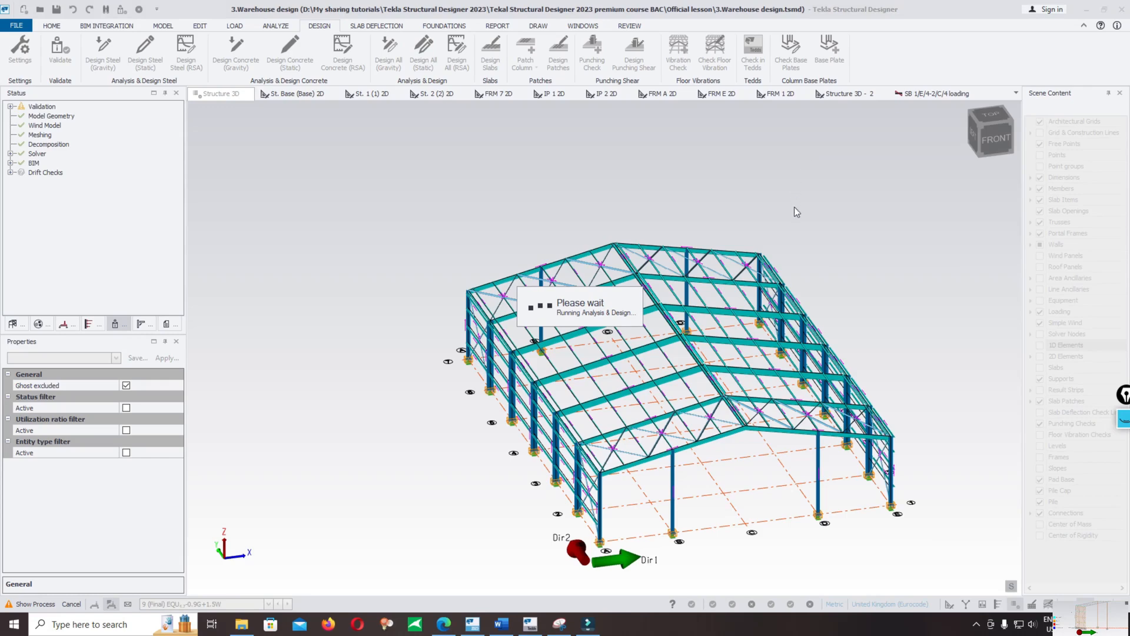
{"action": "middle_click_drag", "start_coordinate": [752, 492], "coordinate": [680, 474]}
{"action": "left_click", "coordinate": [17, 25]}
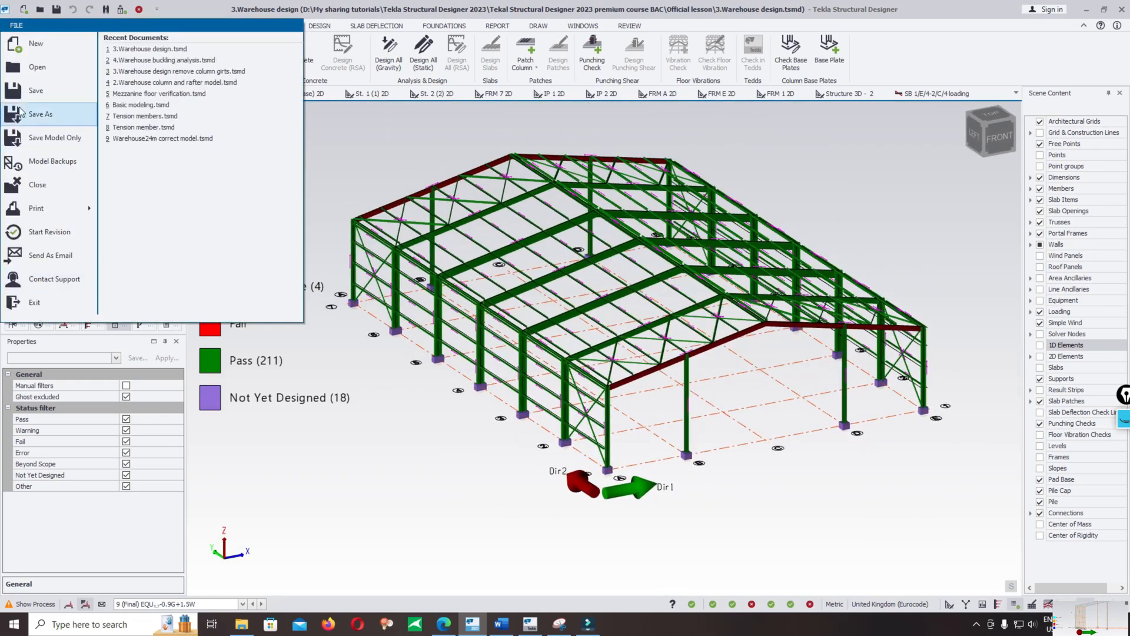
{"action": "left_click", "coordinate": [26, 91]}
Step: Check column SC A/4 and review the Buckling Lateral Torsional details in its results, then close them
{"action": "scroll", "coordinate": [641, 343], "scroll_direction": "up", "scroll_amount": 2}
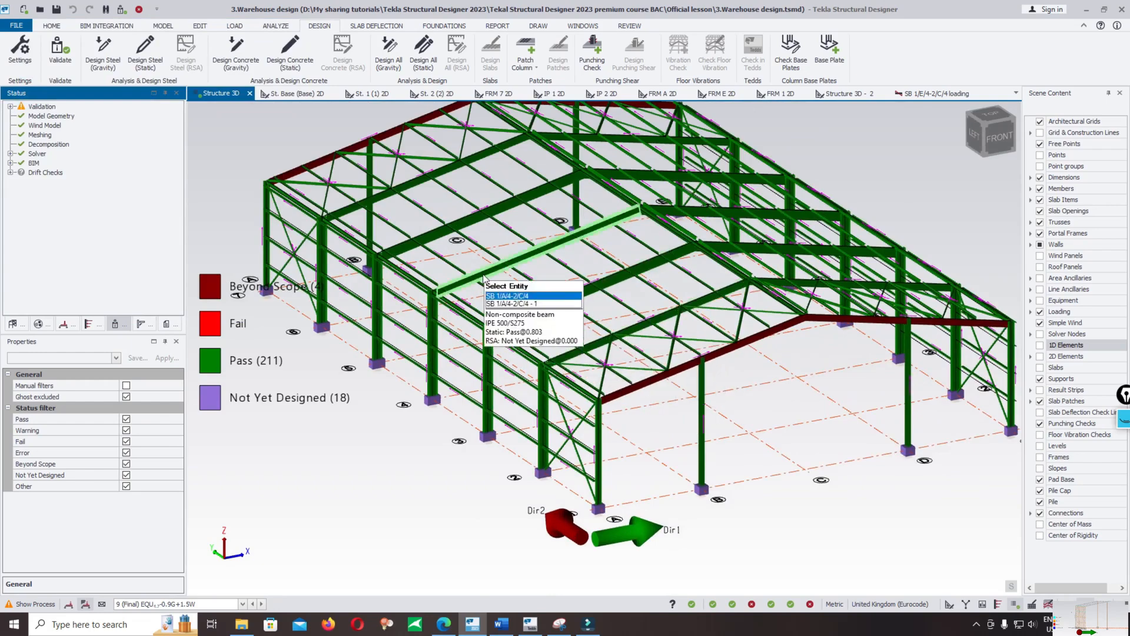
{"action": "scroll", "coordinate": [518, 350], "scroll_direction": "up", "scroll_amount": 4}
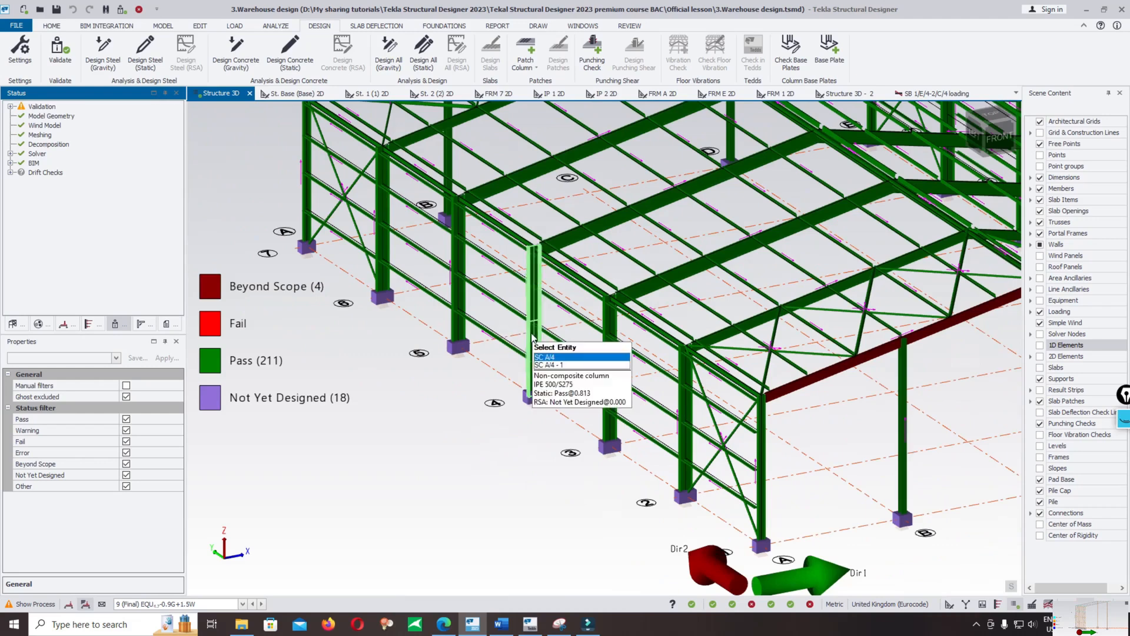
{"action": "left_click", "coordinate": [535, 340]}
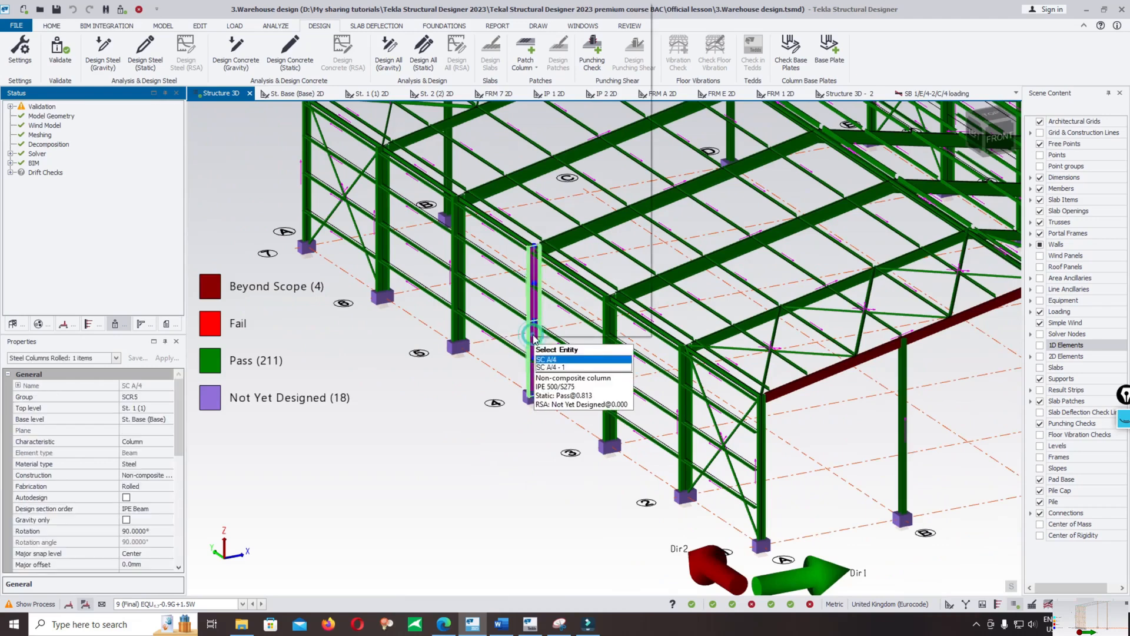
{"action": "right_click", "coordinate": [535, 340]}
{"action": "left_click", "coordinate": [677, 241]}
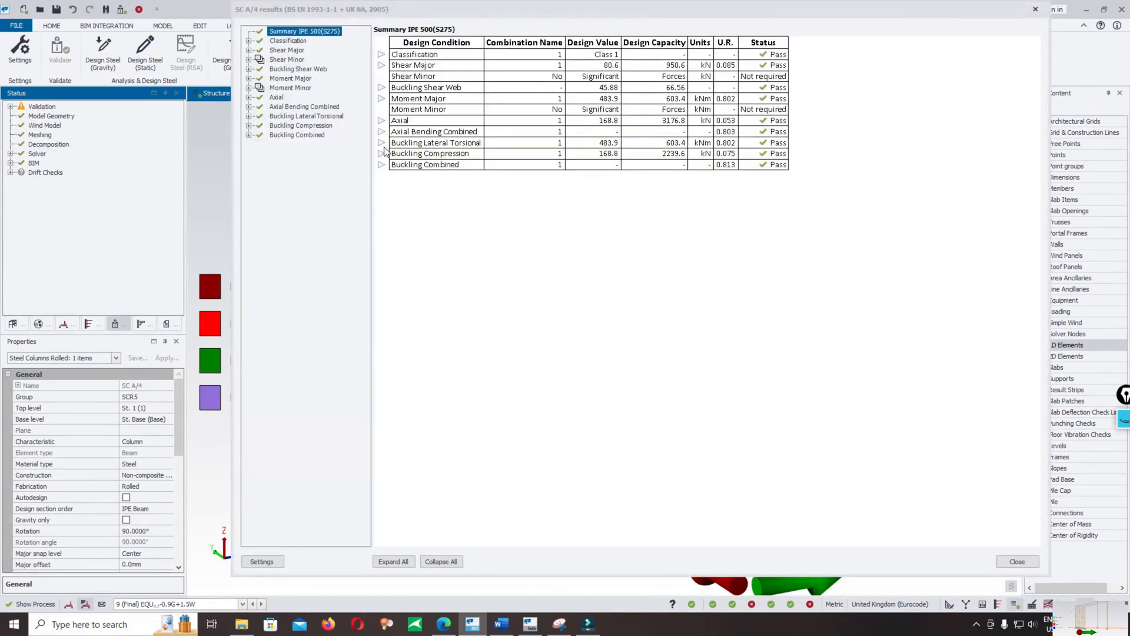
{"action": "left_click", "coordinate": [382, 143]}
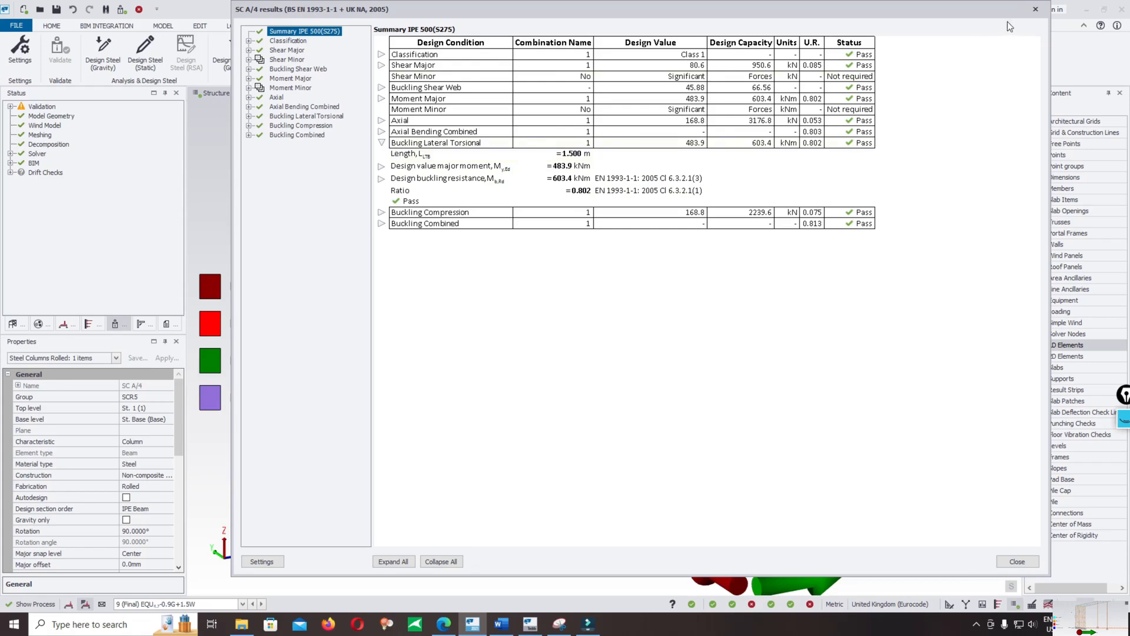
{"action": "left_click", "coordinate": [1037, 9]}
Step: Examine where the side girts meet column SC A/4 between its restraint points and clear the selection
{"action": "scroll", "coordinate": [540, 240], "scroll_direction": "up", "scroll_amount": 5}
{"action": "mouse_move", "coordinate": [539, 240]}
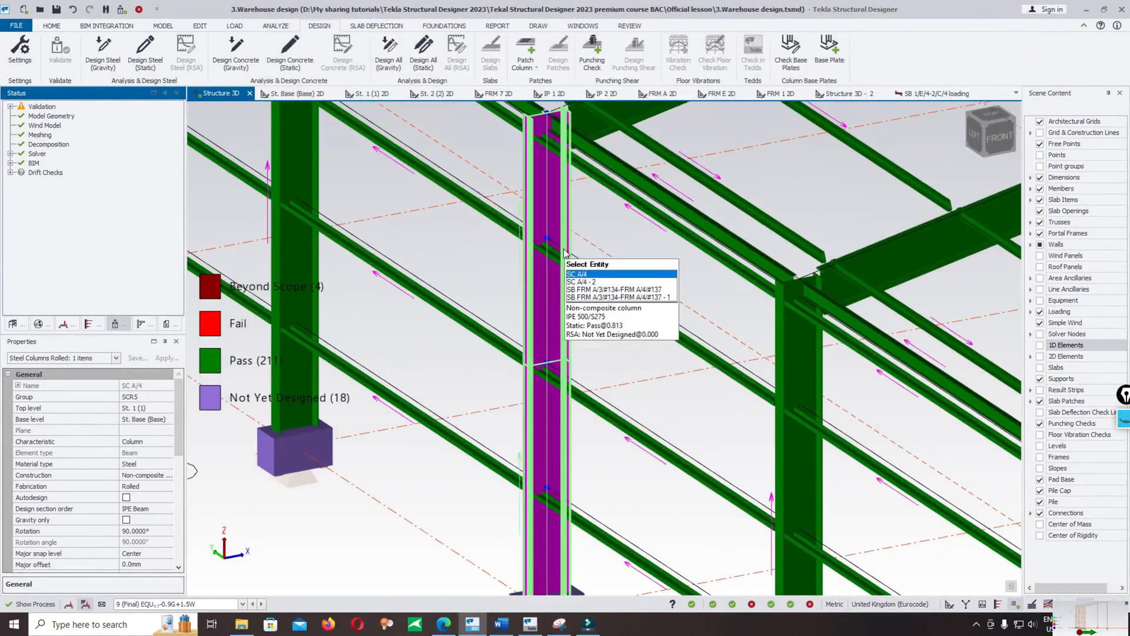
{"action": "scroll", "coordinate": [539, 241], "scroll_direction": "up", "scroll_amount": 4}
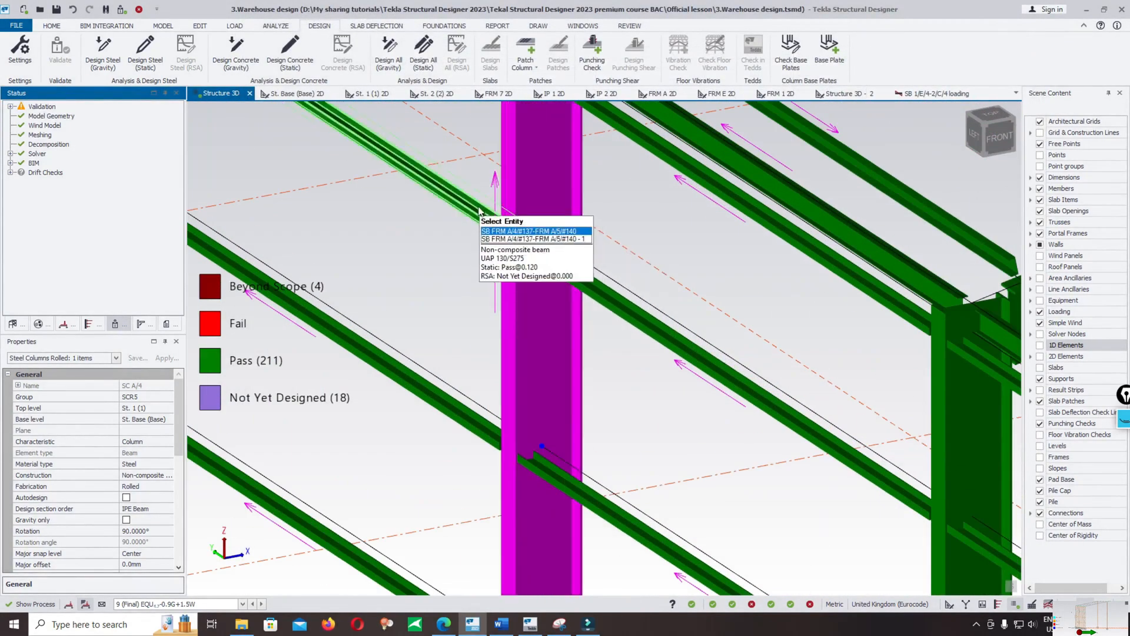
{"action": "scroll", "coordinate": [663, 271], "scroll_direction": "down", "scroll_amount": 2}
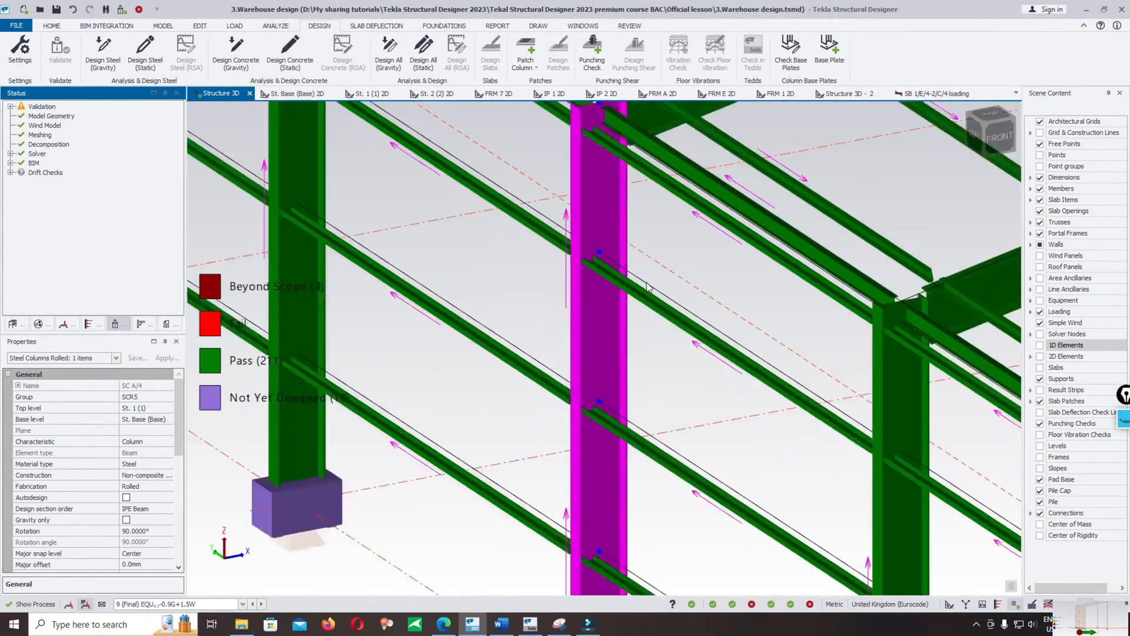
{"action": "scroll", "coordinate": [626, 261], "scroll_direction": "up", "scroll_amount": 3}
{"action": "mouse_move", "coordinate": [625, 261]}
{"action": "scroll", "coordinate": [627, 275], "scroll_direction": "down", "scroll_amount": 3}
{"action": "scroll", "coordinate": [640, 263], "scroll_direction": "up", "scroll_amount": 3}
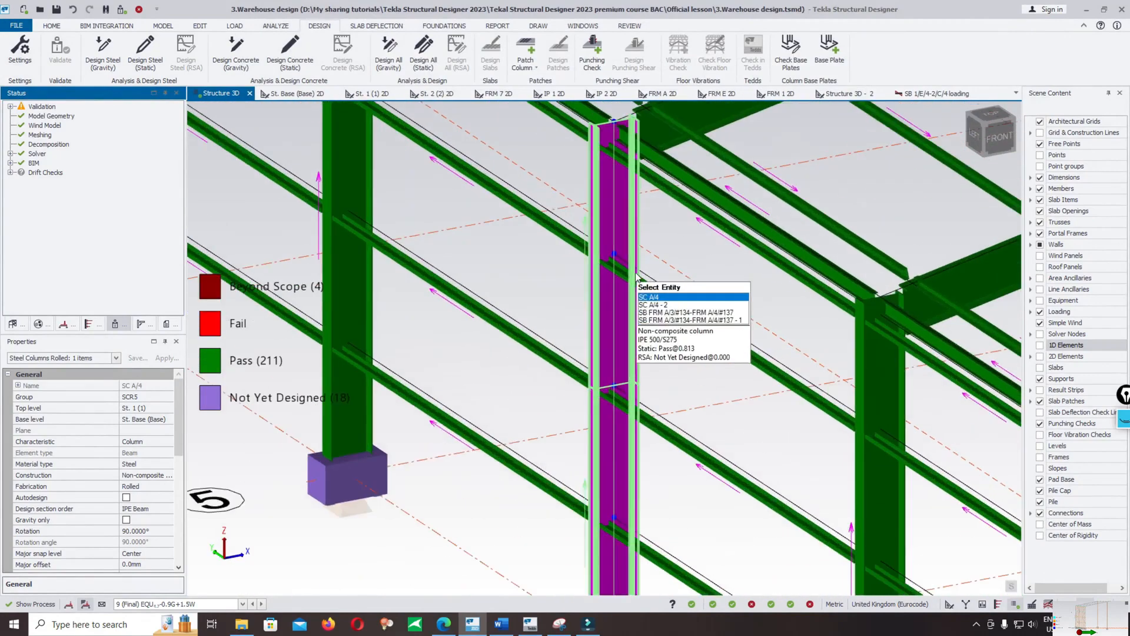
{"action": "scroll", "coordinate": [640, 265], "scroll_direction": "down", "scroll_amount": 2}
{"action": "key", "text": "Escape"}
Step: Examine the inner flange of column SC A/4 from the eaves towards the base, relative to the girts
{"action": "scroll", "coordinate": [642, 259], "scroll_direction": "up", "scroll_amount": 6}
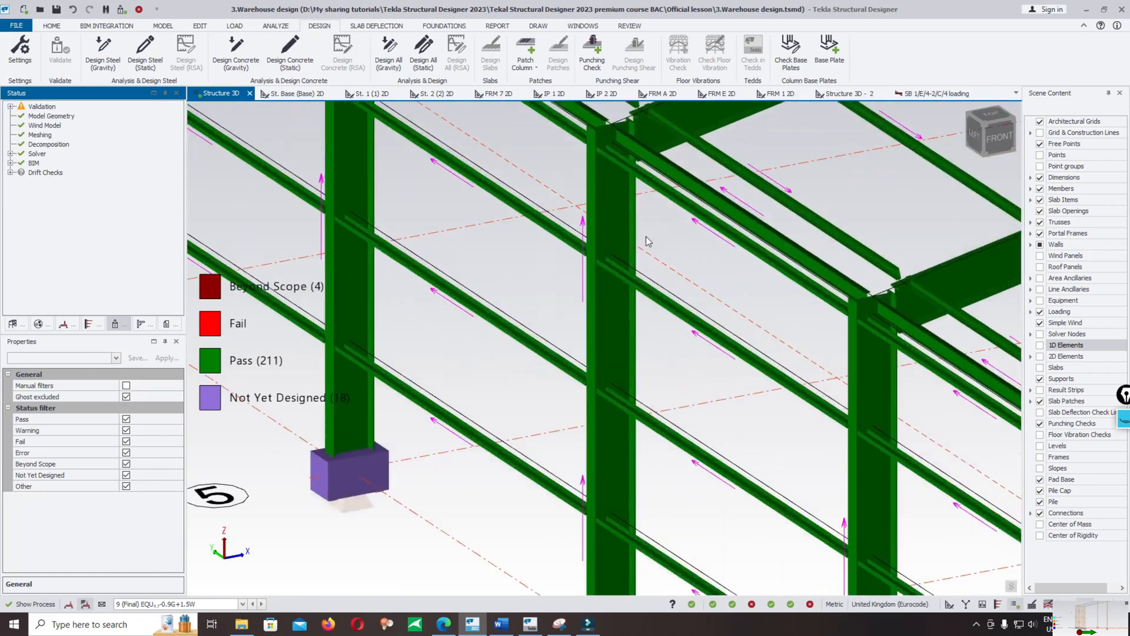
{"action": "scroll", "coordinate": [639, 271], "scroll_direction": "down", "scroll_amount": 2}
{"action": "scroll", "coordinate": [640, 284], "scroll_direction": "down", "scroll_amount": 3}
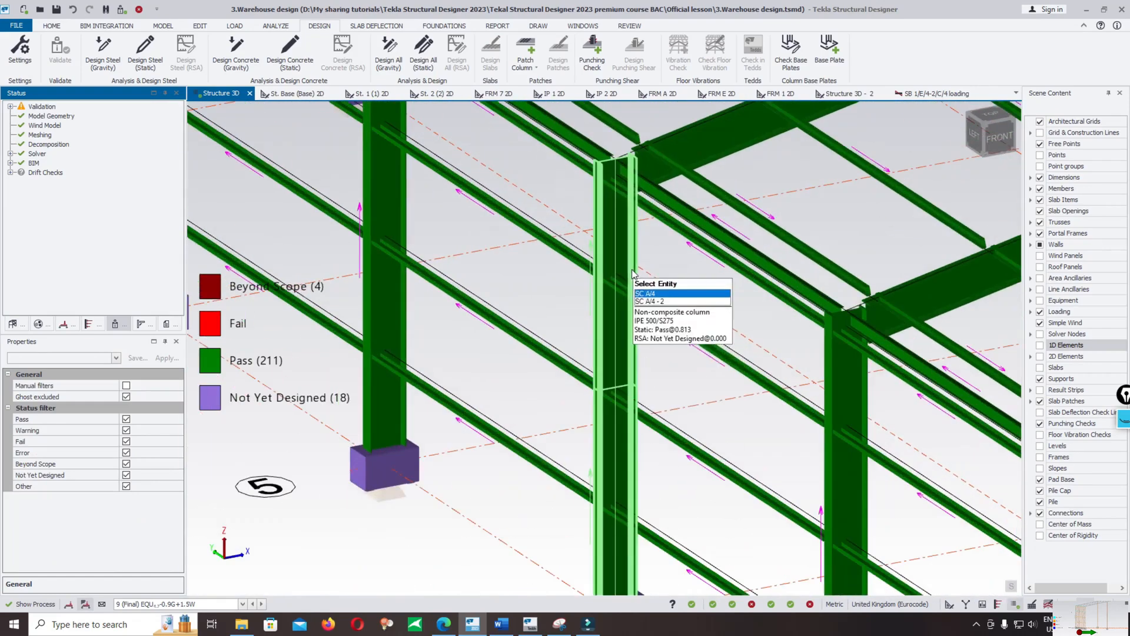
{"action": "left_click", "coordinate": [640, 288]}
{"action": "scroll", "coordinate": [641, 288], "scroll_direction": "up", "scroll_amount": 2}
{"action": "scroll", "coordinate": [625, 303], "scroll_direction": "up", "scroll_amount": 3}
{"action": "scroll", "coordinate": [648, 266], "scroll_direction": "down", "scroll_amount": 3}
{"action": "scroll", "coordinate": [630, 370], "scroll_direction": "up", "scroll_amount": 4}
{"action": "mouse_move", "coordinate": [625, 351]}
{"action": "scroll", "coordinate": [625, 352], "scroll_direction": "down", "scroll_amount": 3}
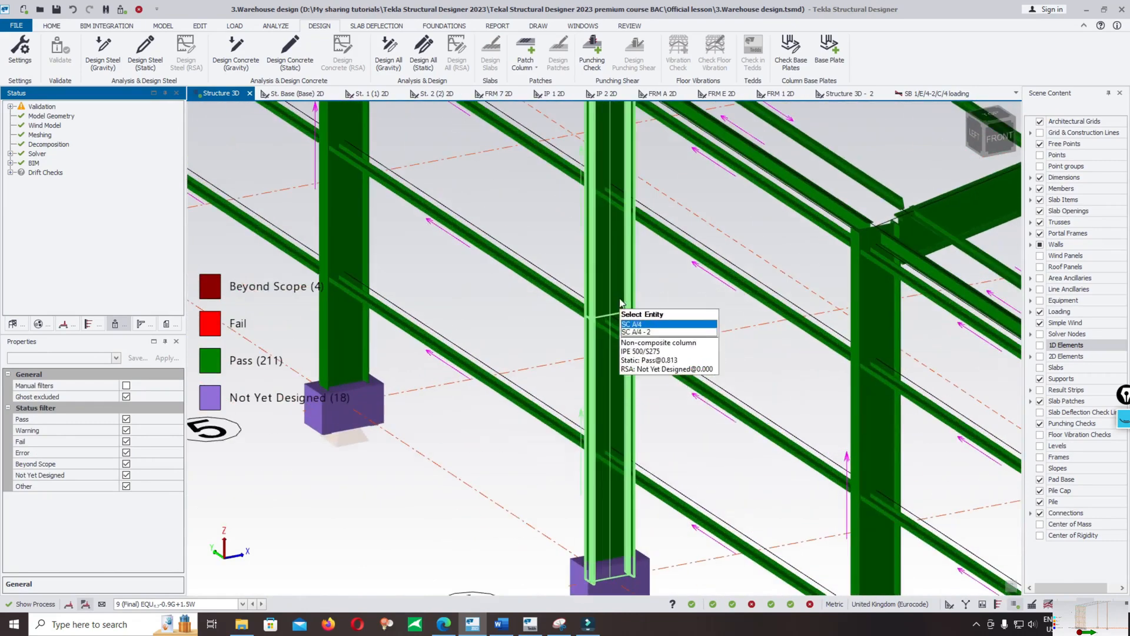
Step: Examine column SC A/4 from its lower part up to the eaves and its junction with rafter SB 1/A/4-2/C/4
{"action": "scroll", "coordinate": [589, 203], "scroll_direction": "up", "scroll_amount": 5}
{"action": "mouse_move", "coordinate": [631, 241]}
{"action": "scroll", "coordinate": [631, 242], "scroll_direction": "up", "scroll_amount": 2}
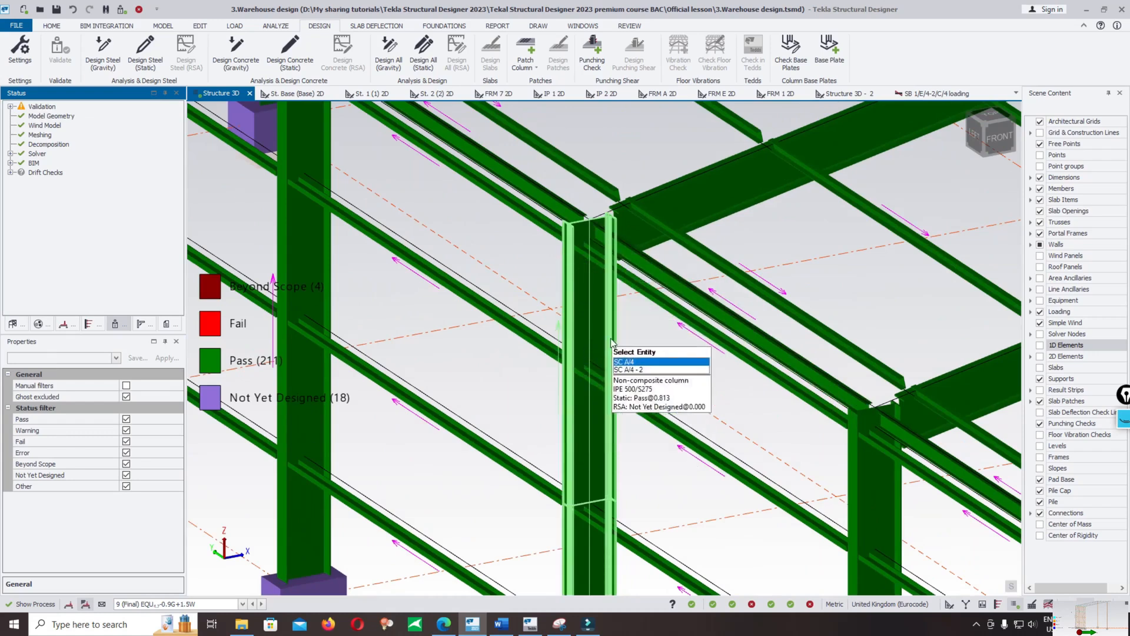
{"action": "scroll", "coordinate": [614, 406], "scroll_direction": "down", "scroll_amount": 2}
{"action": "middle_click_drag", "start_coordinate": [614, 412], "coordinate": [610, 330]}
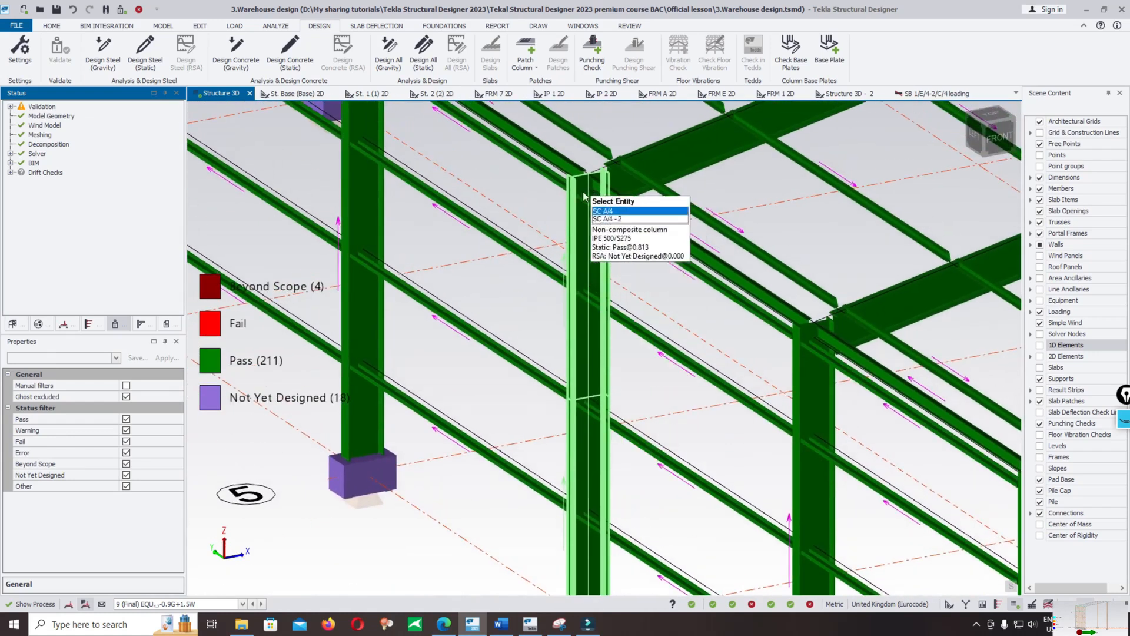
{"action": "scroll", "coordinate": [586, 238], "scroll_direction": "down", "scroll_amount": 2}
{"action": "middle_click_drag", "start_coordinate": [655, 193], "coordinate": [533, 347]}
{"action": "scroll", "coordinate": [532, 342], "scroll_direction": "down", "scroll_amount": 2}
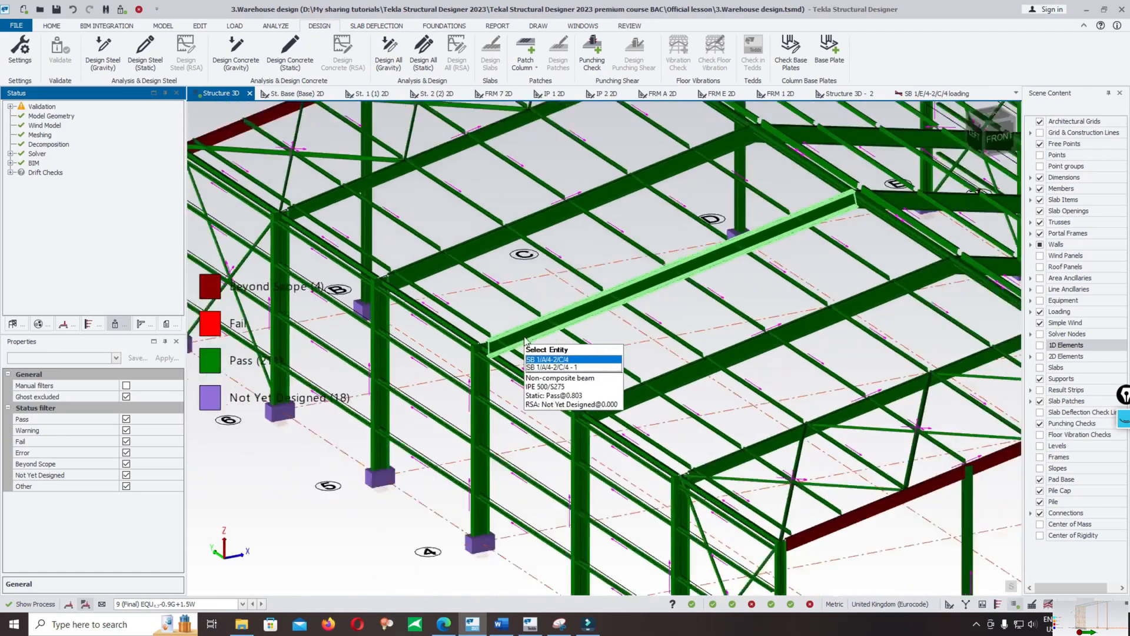
Step: Examine the eaves end of rafter SB 1/A/4-2/C/4, comparing where the first purlin sits relative to its top and bottom flanges
{"action": "scroll", "coordinate": [526, 342], "scroll_direction": "up", "scroll_amount": 3}
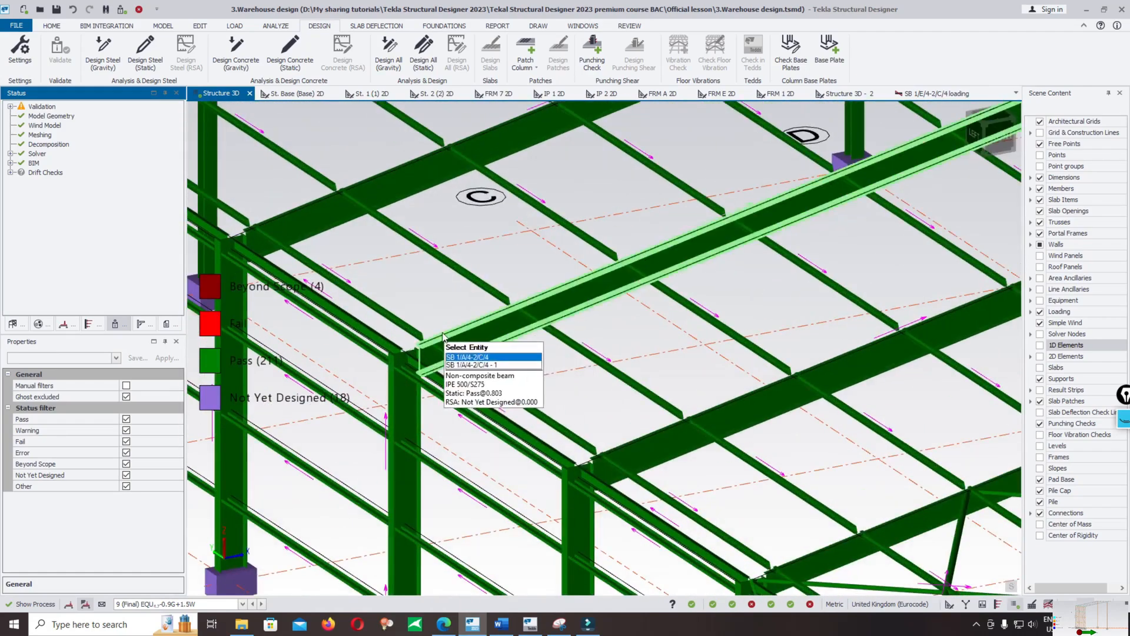
{"action": "scroll", "coordinate": [442, 336], "scroll_direction": "up", "scroll_amount": 2}
{"action": "scroll", "coordinate": [521, 368], "scroll_direction": "down", "scroll_amount": 3}
{"action": "scroll", "coordinate": [526, 364], "scroll_direction": "up", "scroll_amount": 2}
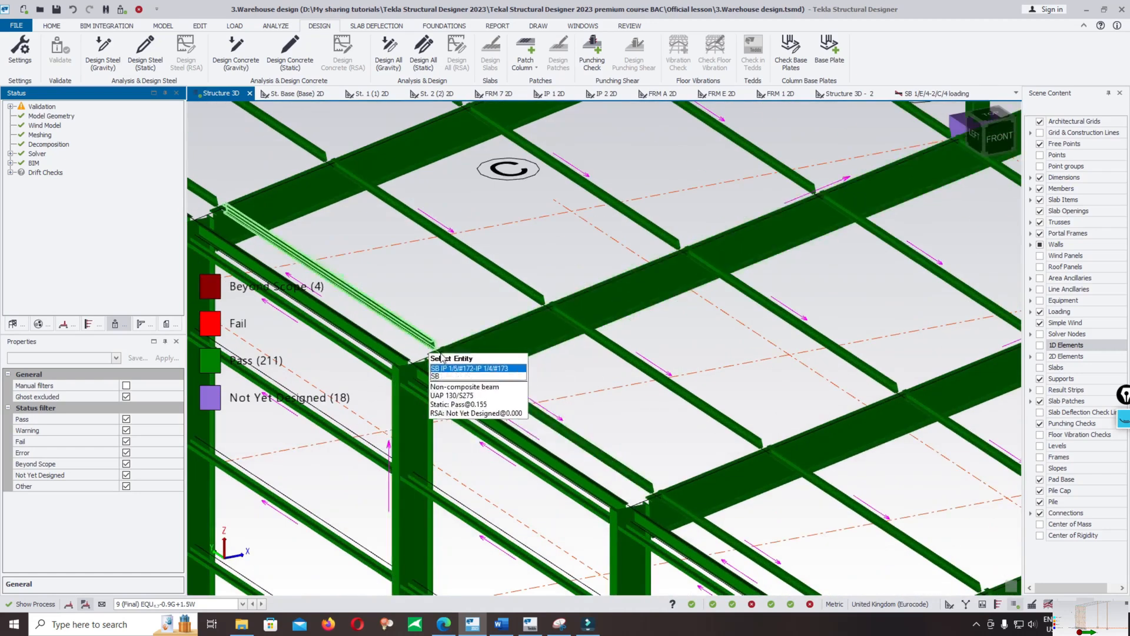
{"action": "scroll", "coordinate": [465, 359], "scroll_direction": "up", "scroll_amount": 3}
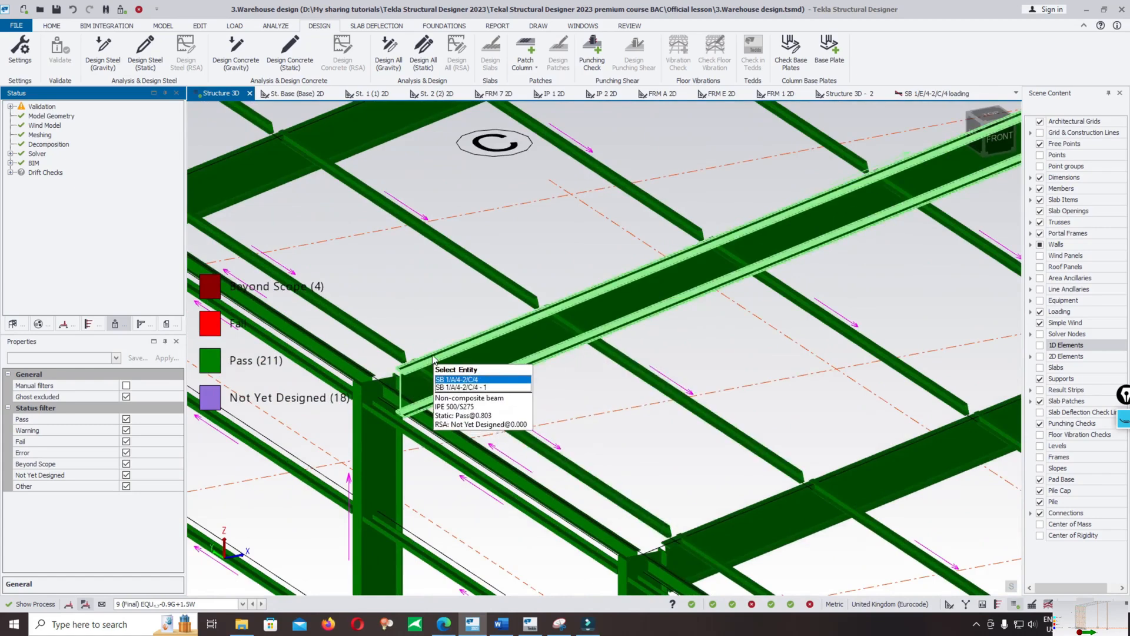
{"action": "scroll", "coordinate": [475, 337], "scroll_direction": "down", "scroll_amount": 3}
{"action": "scroll", "coordinate": [471, 335], "scroll_direction": "down", "scroll_amount": 2}
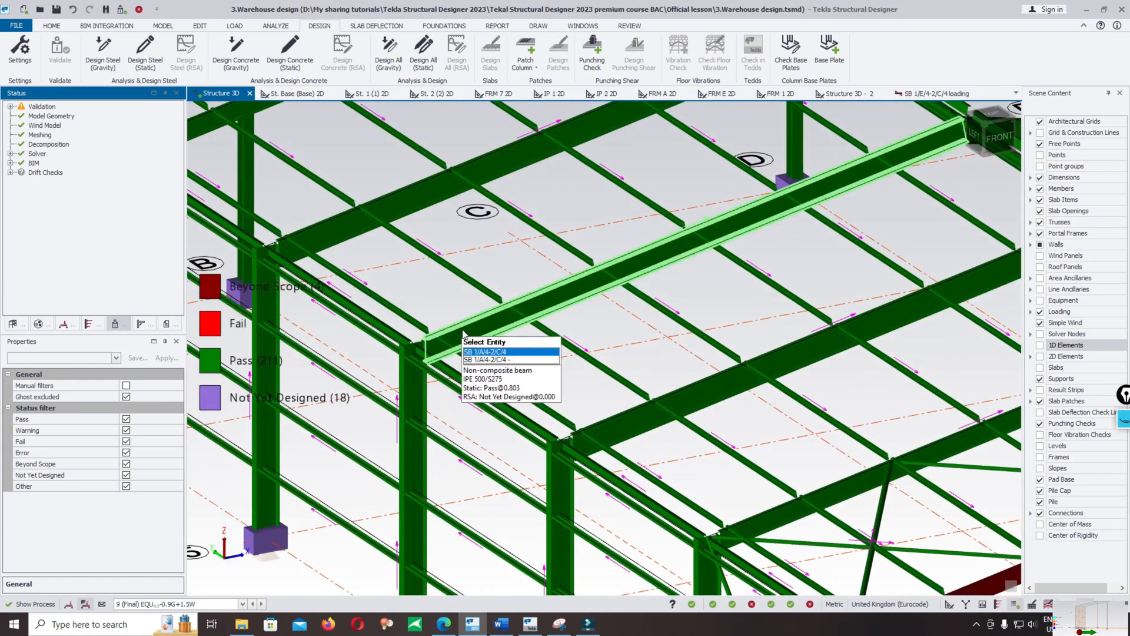
{"action": "scroll", "coordinate": [471, 335], "scroll_direction": "down", "scroll_amount": 3}
{"action": "scroll", "coordinate": [462, 359], "scroll_direction": "up", "scroll_amount": 5}
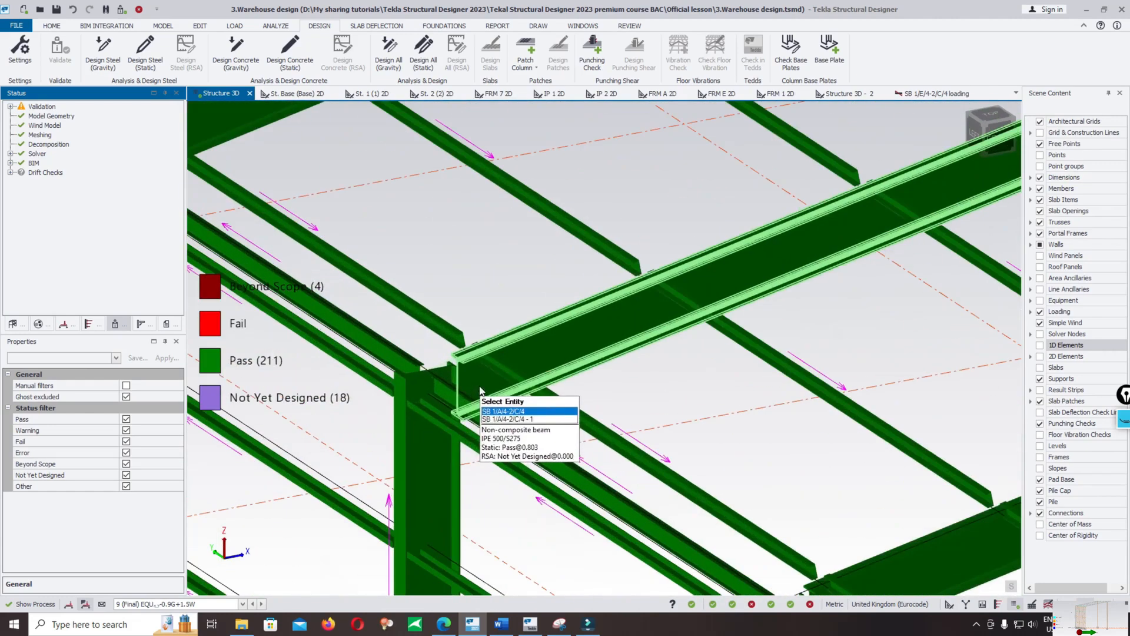
{"action": "middle_click_drag", "start_coordinate": [436, 370], "coordinate": [438, 254], "text": "shift"}
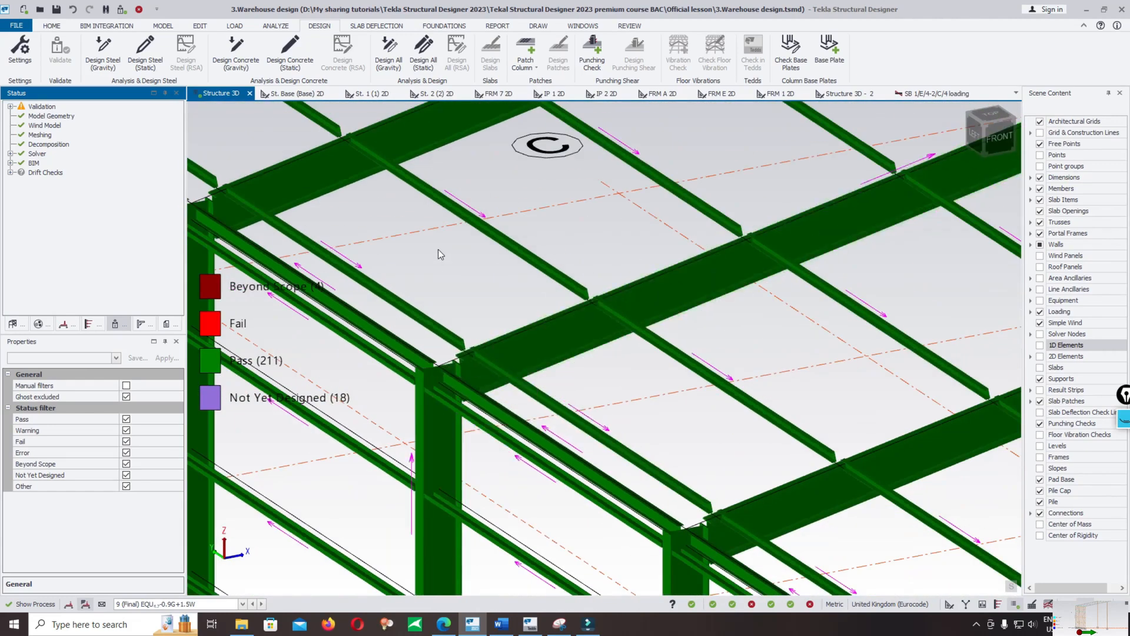
{"action": "mouse_move", "coordinate": [508, 377]}
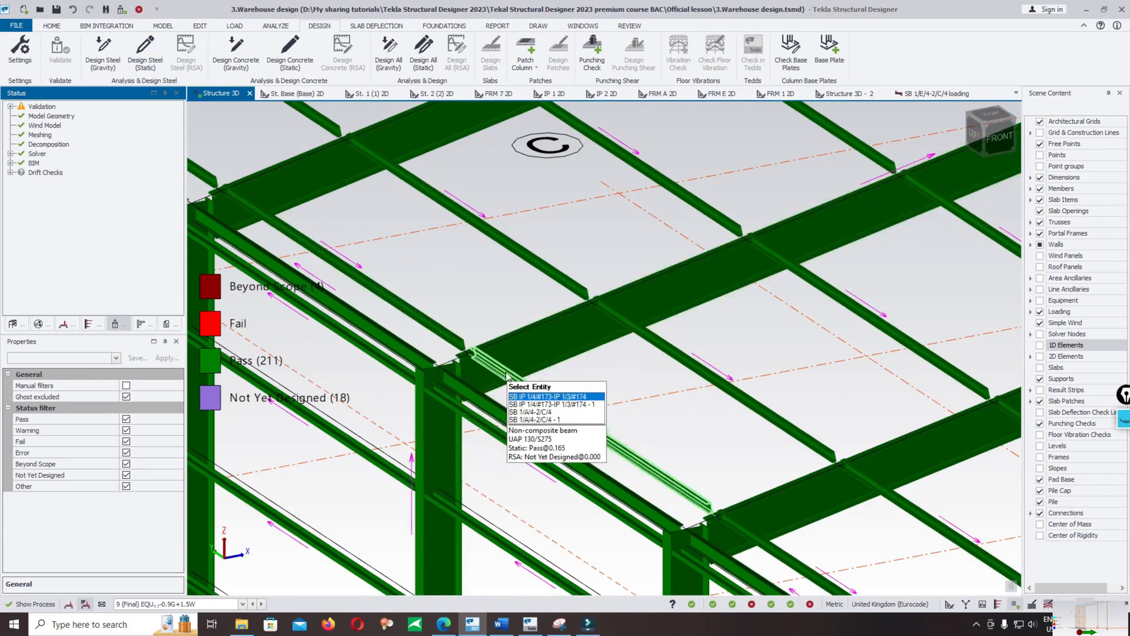
{"action": "mouse_move", "coordinate": [431, 331]}
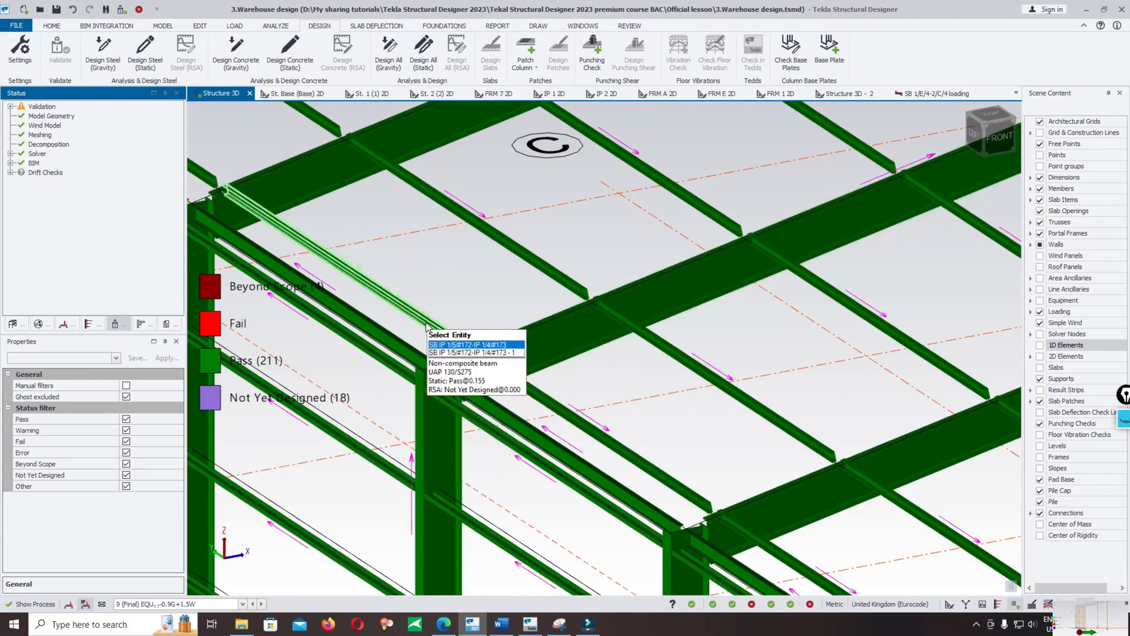
{"action": "mouse_move", "coordinate": [478, 393]}
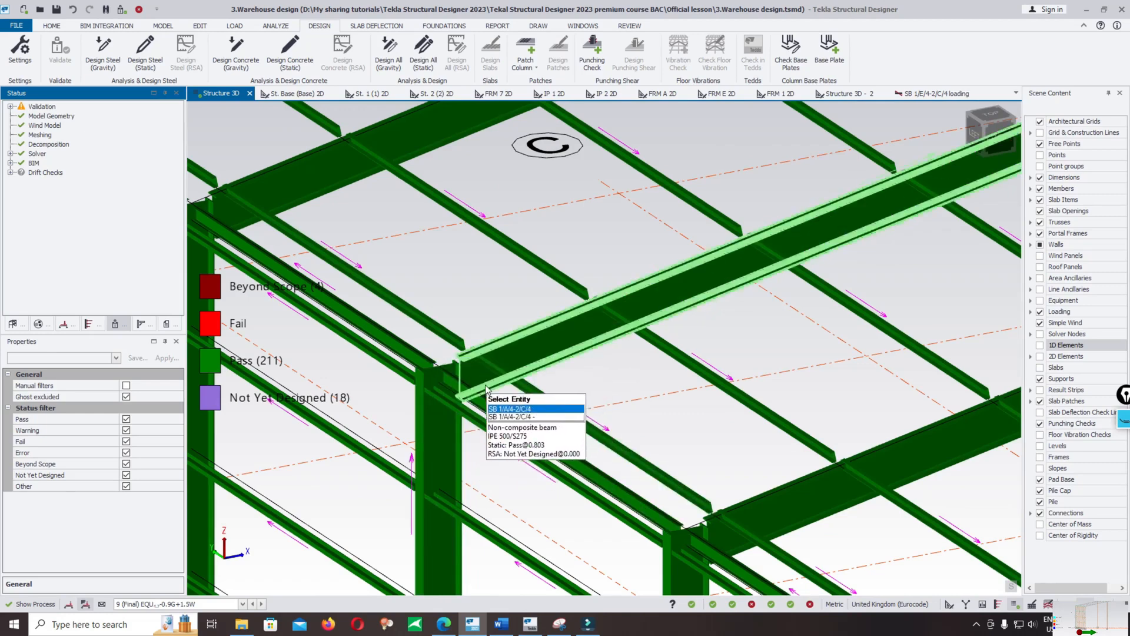
{"action": "scroll", "coordinate": [474, 328], "scroll_direction": "up", "scroll_amount": 5}
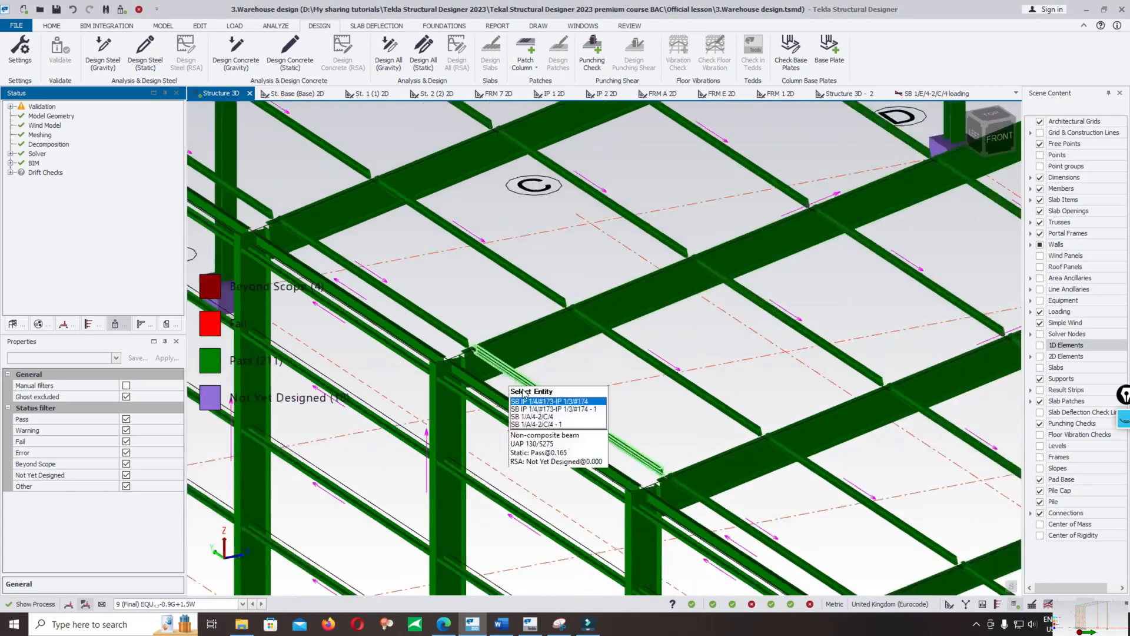
{"action": "middle_click_drag", "start_coordinate": [536, 391], "coordinate": [520, 341]}
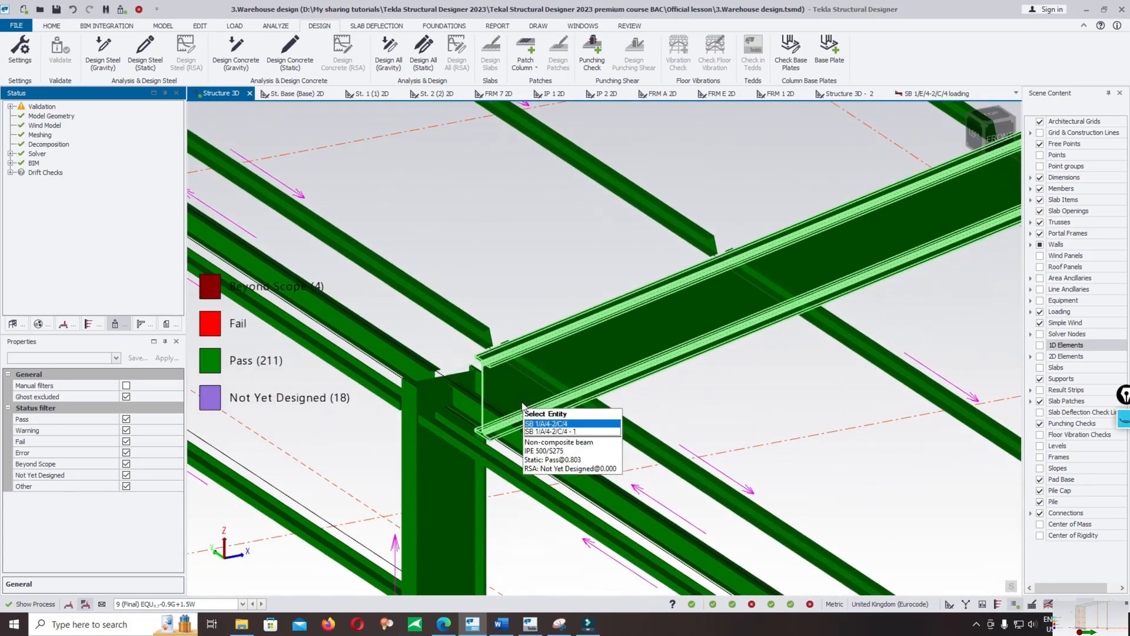
Step: Examine the purlin positions along rafter SB 1/A/4-2/C/4 from the eaves up to the ridge
{"action": "scroll", "coordinate": [524, 410], "scroll_direction": "down", "scroll_amount": 2}
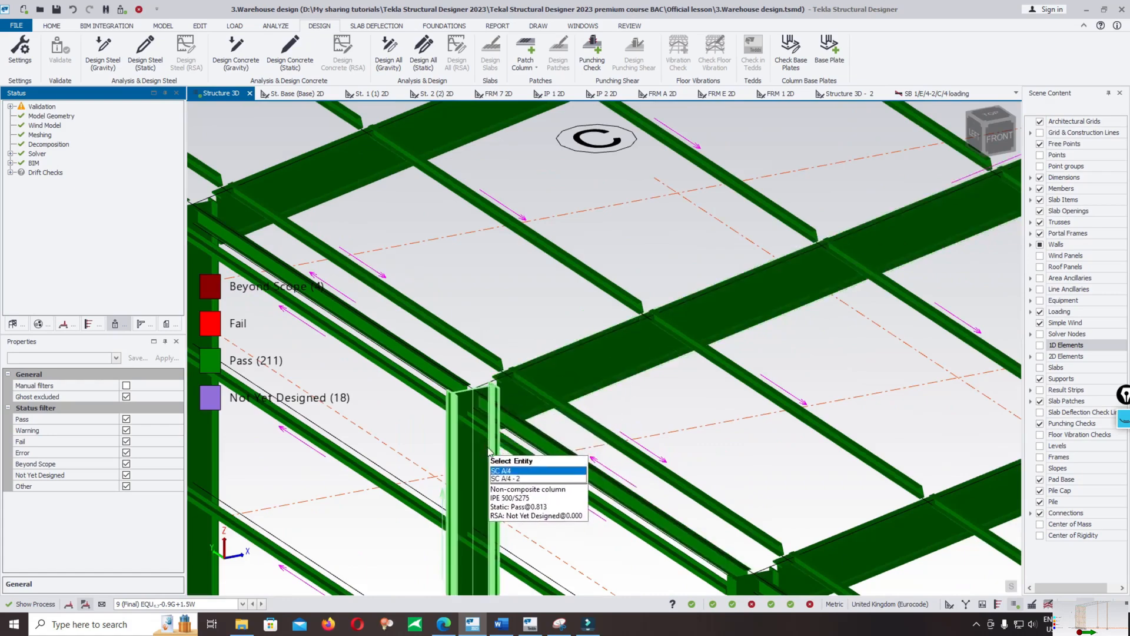
{"action": "scroll", "coordinate": [487, 459], "scroll_direction": "down", "scroll_amount": 5}
{"action": "scroll", "coordinate": [605, 353], "scroll_direction": "up", "scroll_amount": 5}
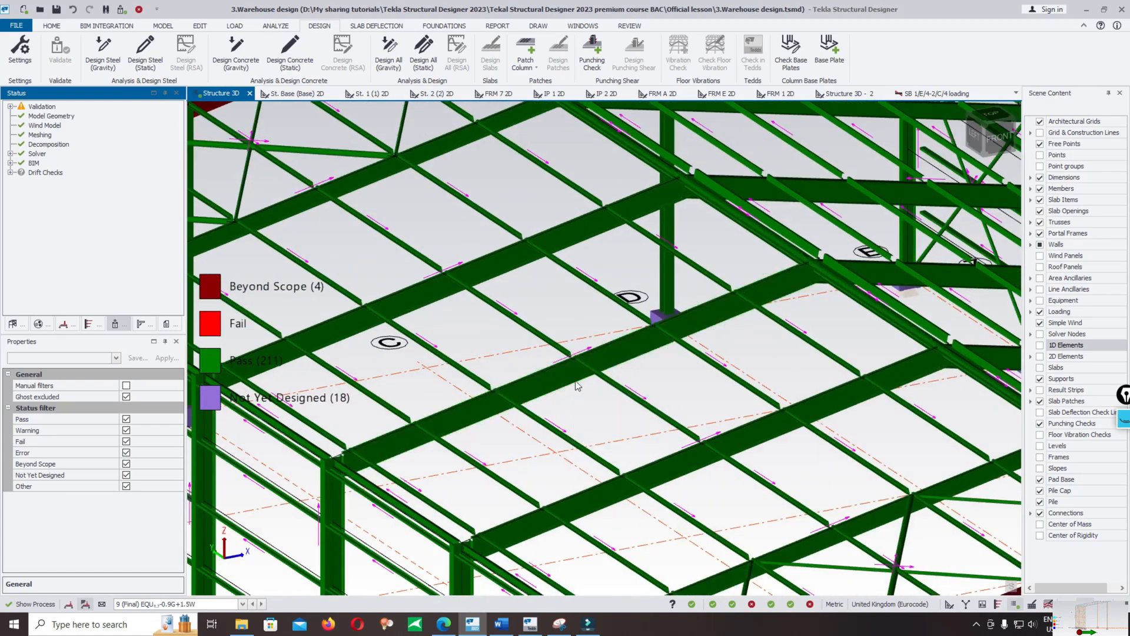
{"action": "scroll", "coordinate": [565, 389], "scroll_direction": "up", "scroll_amount": 2}
{"action": "scroll", "coordinate": [554, 381], "scroll_direction": "down", "scroll_amount": 3}
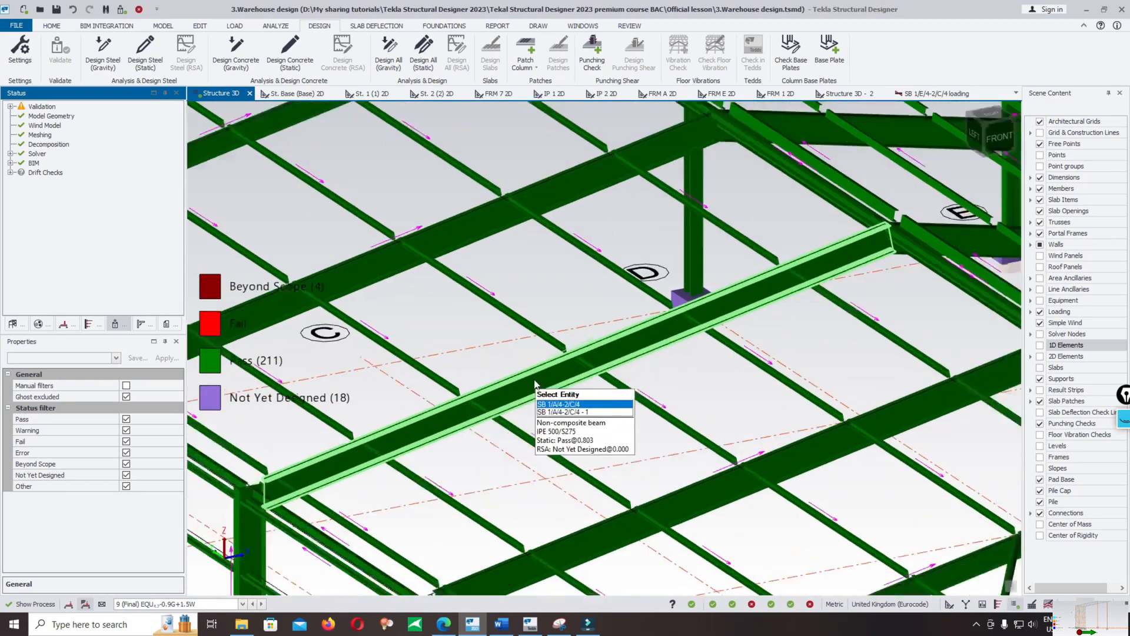
{"action": "scroll", "coordinate": [538, 408], "scroll_direction": "up", "scroll_amount": 2}
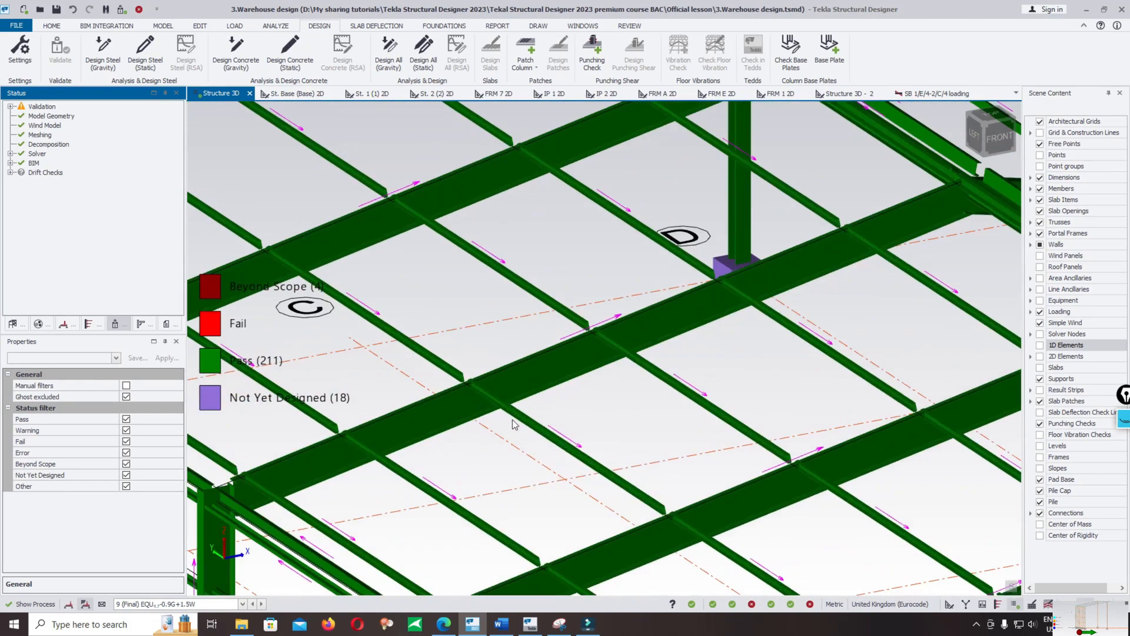
{"action": "scroll", "coordinate": [557, 393], "scroll_direction": "down", "scroll_amount": 3}
{"action": "scroll", "coordinate": [495, 424], "scroll_direction": "up", "scroll_amount": 4}
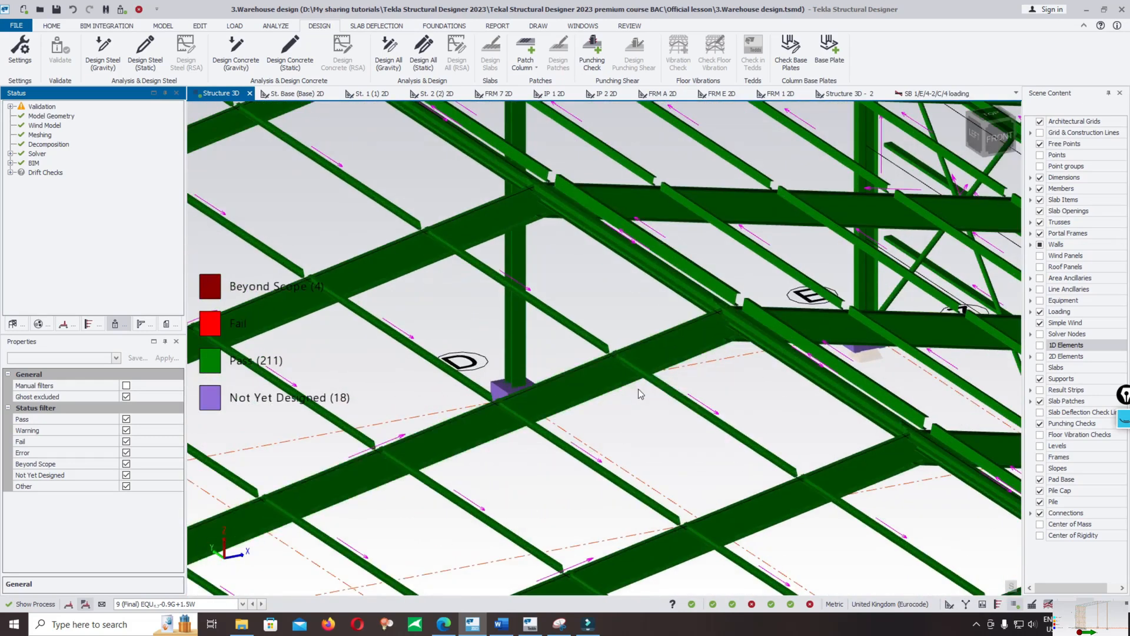
{"action": "scroll", "coordinate": [701, 296], "scroll_direction": "down", "scroll_amount": 3}
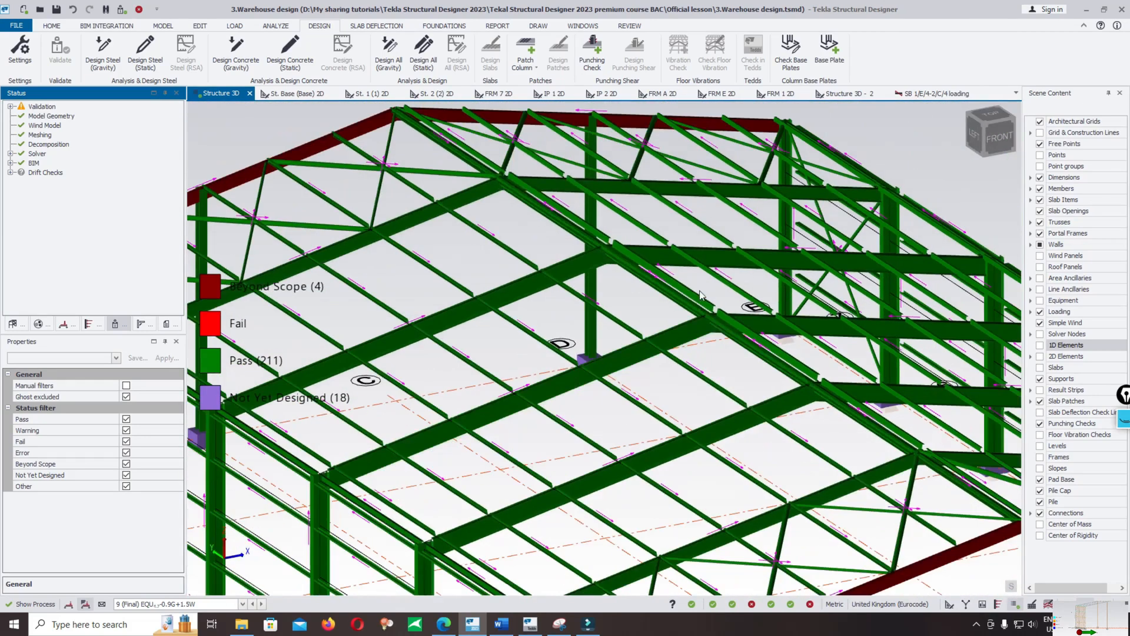
Step: Show the Moment Major diagrams of the members in the results view for the 1 Envelope result
{"action": "left_click", "coordinate": [986, 607]}
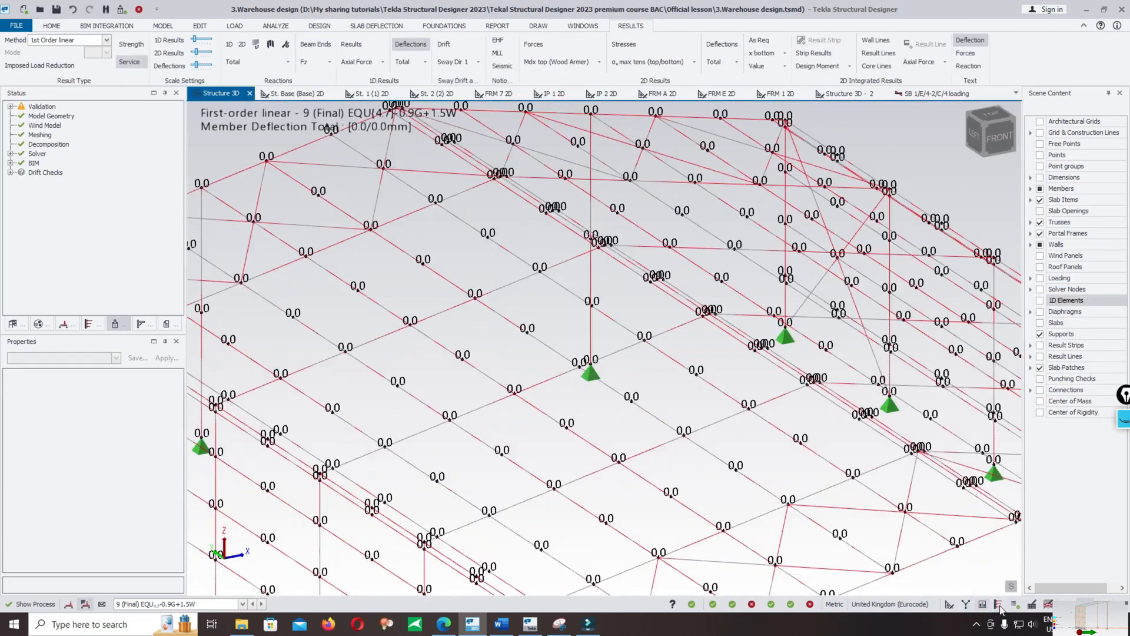
{"action": "left_click", "coordinate": [383, 62]}
{"action": "left_click", "coordinate": [394, 147]}
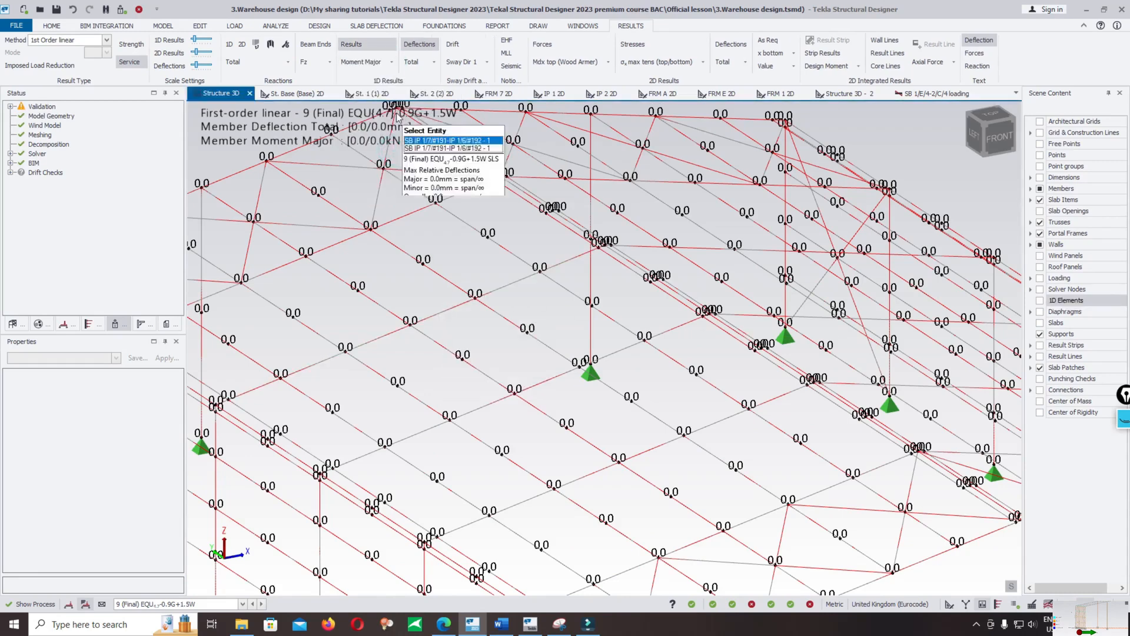
{"action": "left_click", "coordinate": [101, 604]}
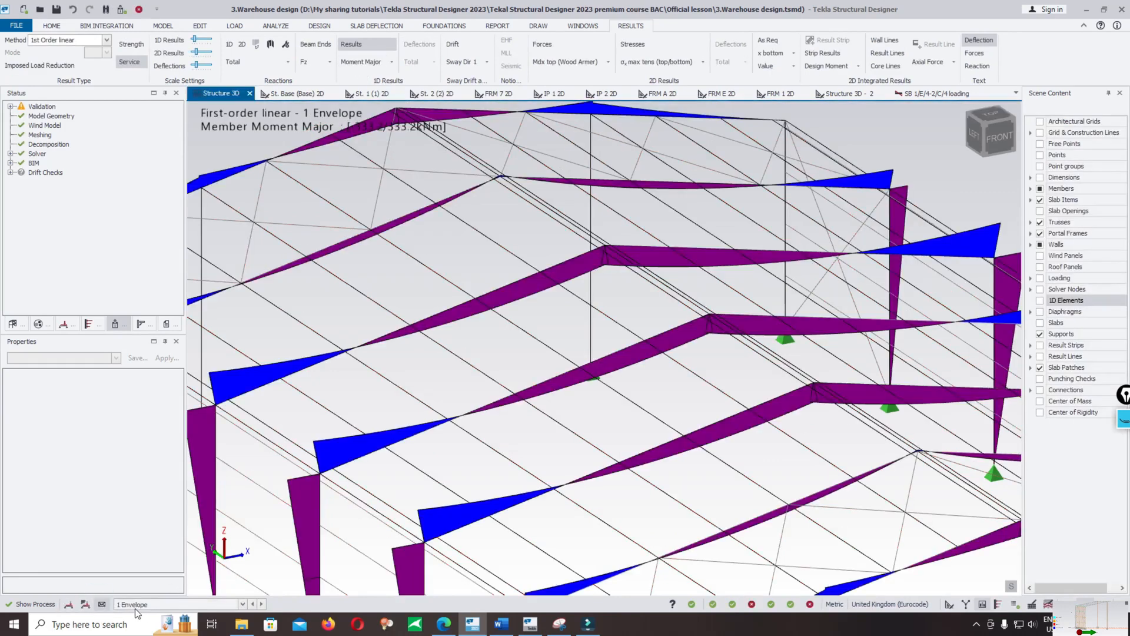
Step: Examine the major moment envelope at the eaves end of the grid 4 rafter and where it changes sign between purlins
{"action": "scroll", "coordinate": [732, 279], "scroll_direction": "down", "scroll_amount": 3}
{"action": "scroll", "coordinate": [504, 336], "scroll_direction": "up", "scroll_amount": 4}
{"action": "middle_click_drag", "start_coordinate": [503, 338], "coordinate": [581, 287]}
{"action": "mouse_move", "coordinate": [451, 309]}
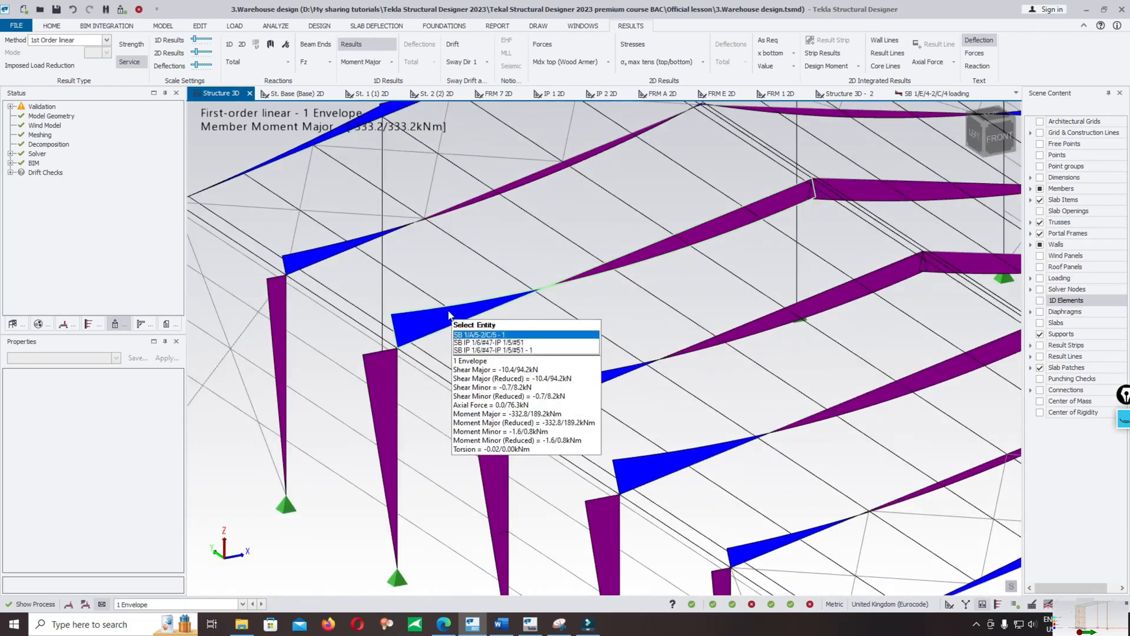
{"action": "scroll", "coordinate": [497, 296], "scroll_direction": "up", "scroll_amount": 3}
{"action": "scroll", "coordinate": [565, 280], "scroll_direction": "down", "scroll_amount": 4}
{"action": "right_click_drag", "start_coordinate": [591, 291], "coordinate": [807, 297]}
{"action": "scroll", "coordinate": [808, 295], "scroll_direction": "up", "scroll_amount": 3}
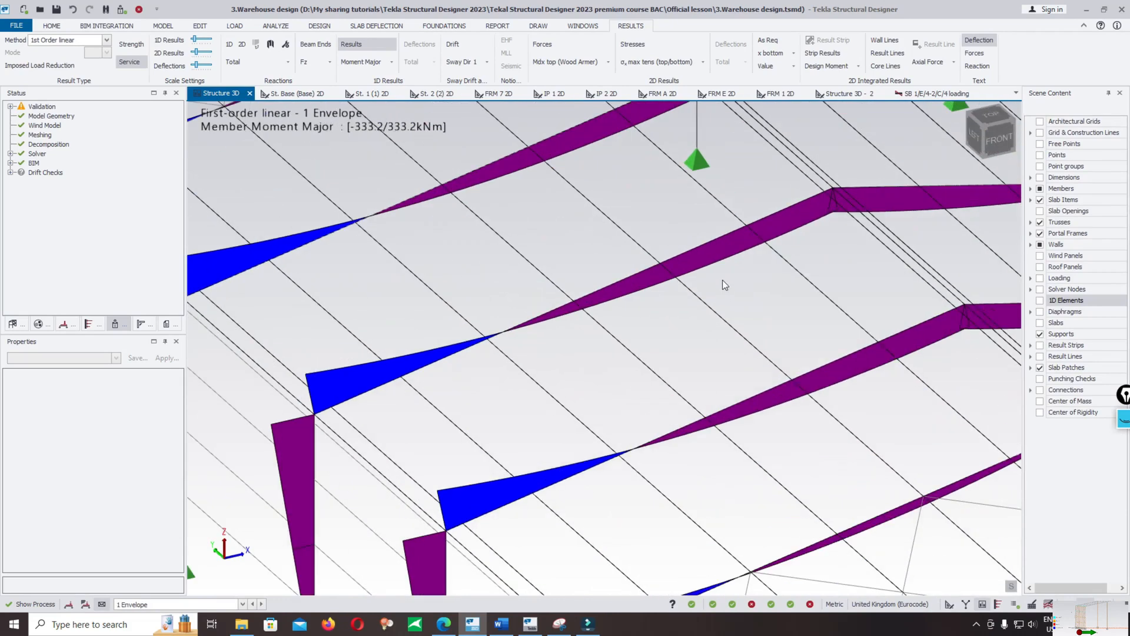
{"action": "scroll", "coordinate": [724, 285], "scroll_direction": "down", "scroll_amount": 4}
{"action": "mouse_move", "coordinate": [585, 418]}
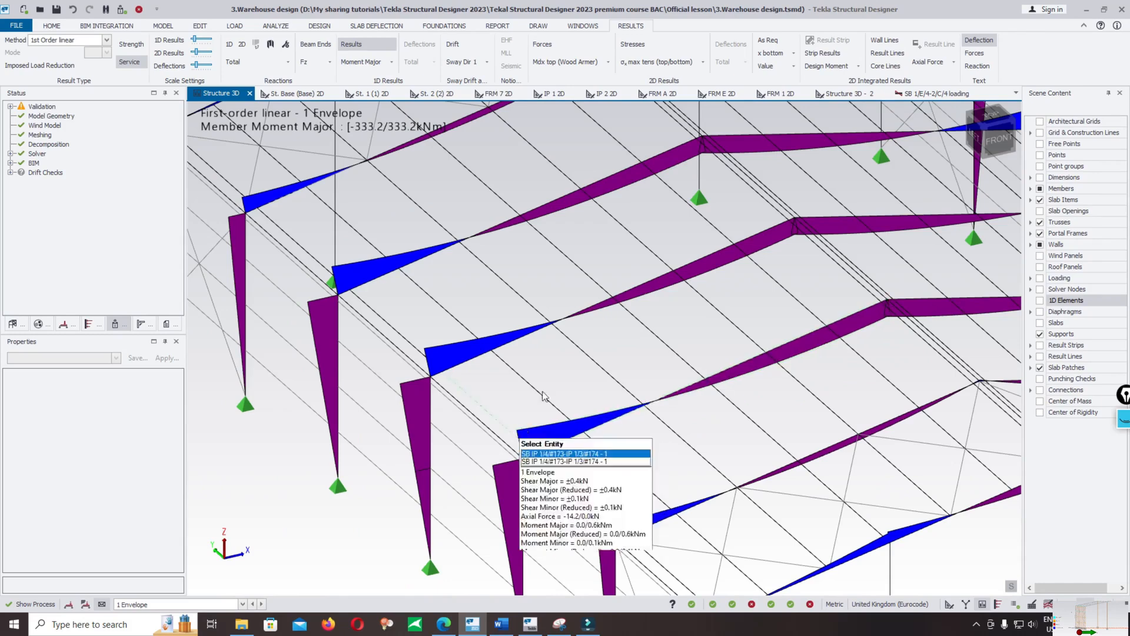
{"action": "scroll", "coordinate": [543, 395], "scroll_direction": "up", "scroll_amount": 4}
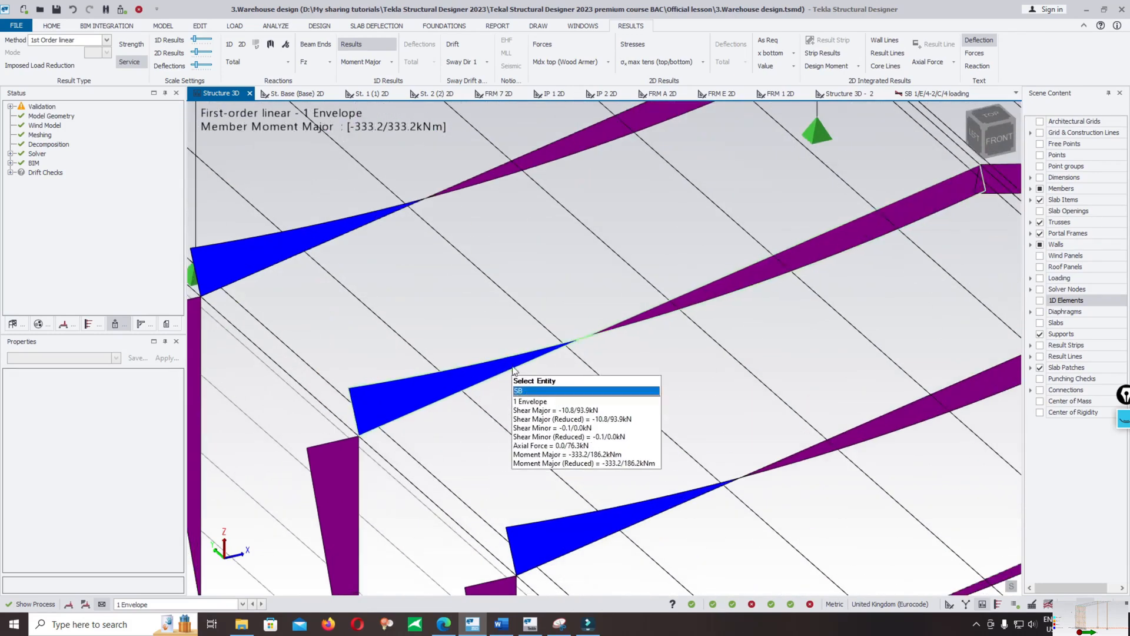
{"action": "middle_click_drag", "start_coordinate": [513, 367], "coordinate": [539, 346]}
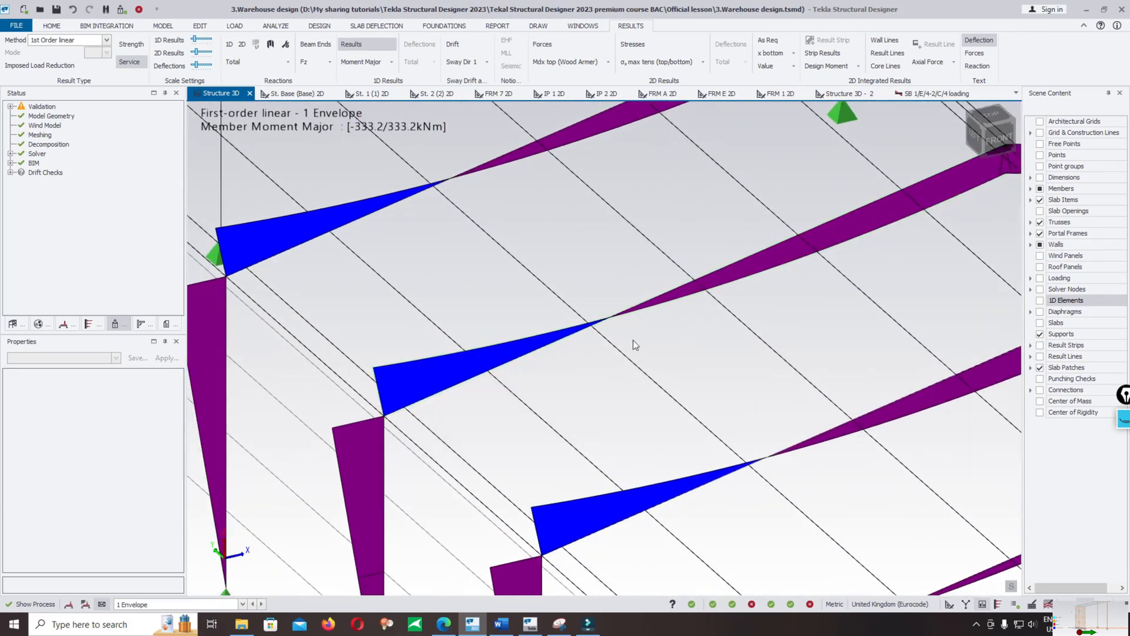
{"action": "mouse_move", "coordinate": [412, 368]}
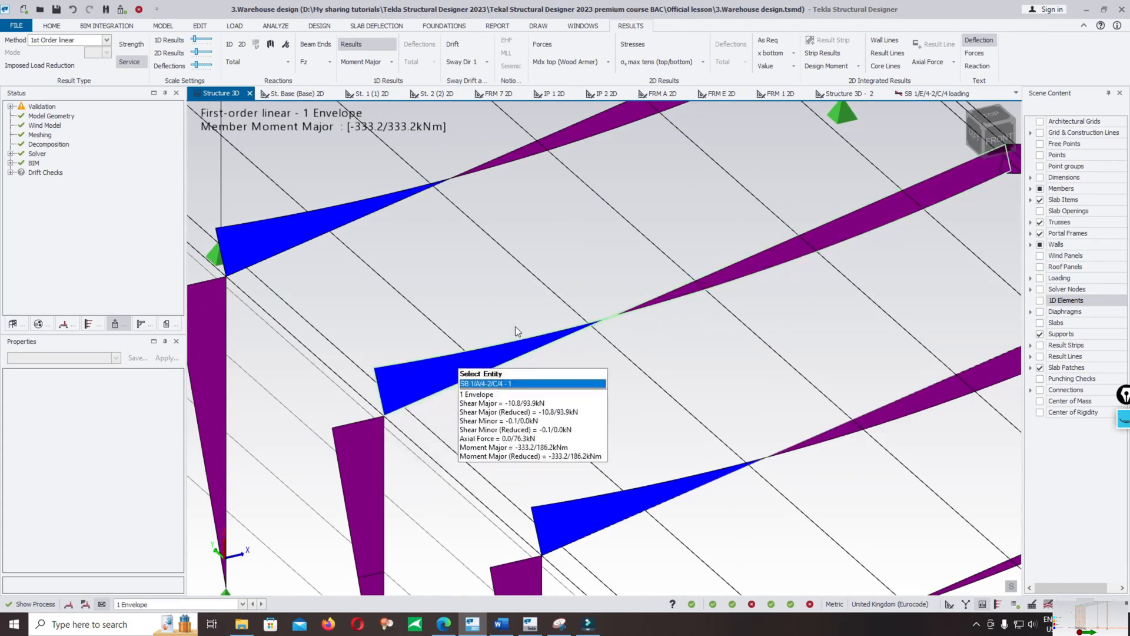
Step: Examine the major moment envelope of rafter SB 1/A/4-2/C/4 from its sign change to the ridge, relative to the purlins
{"action": "scroll", "coordinate": [354, 418], "scroll_direction": "down", "scroll_amount": 3}
{"action": "scroll", "coordinate": [756, 269], "scroll_direction": "up", "scroll_amount": 3}
{"action": "scroll", "coordinate": [756, 271], "scroll_direction": "up", "scroll_amount": 2}
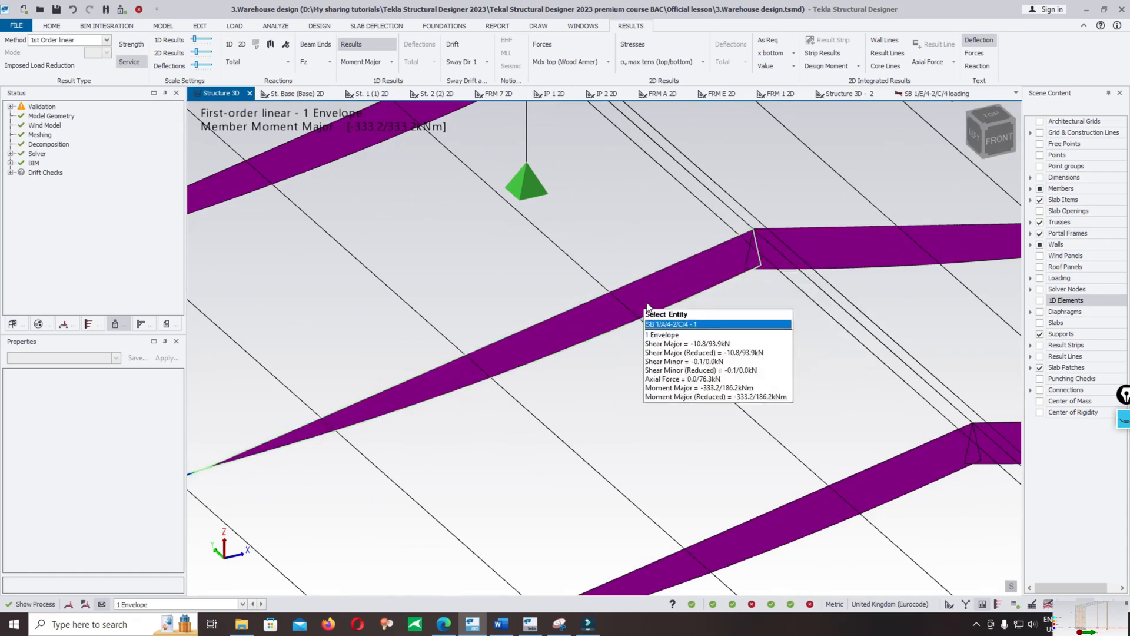
{"action": "scroll", "coordinate": [671, 259], "scroll_direction": "down", "scroll_amount": 2}
{"action": "mouse_move", "coordinate": [680, 264]}
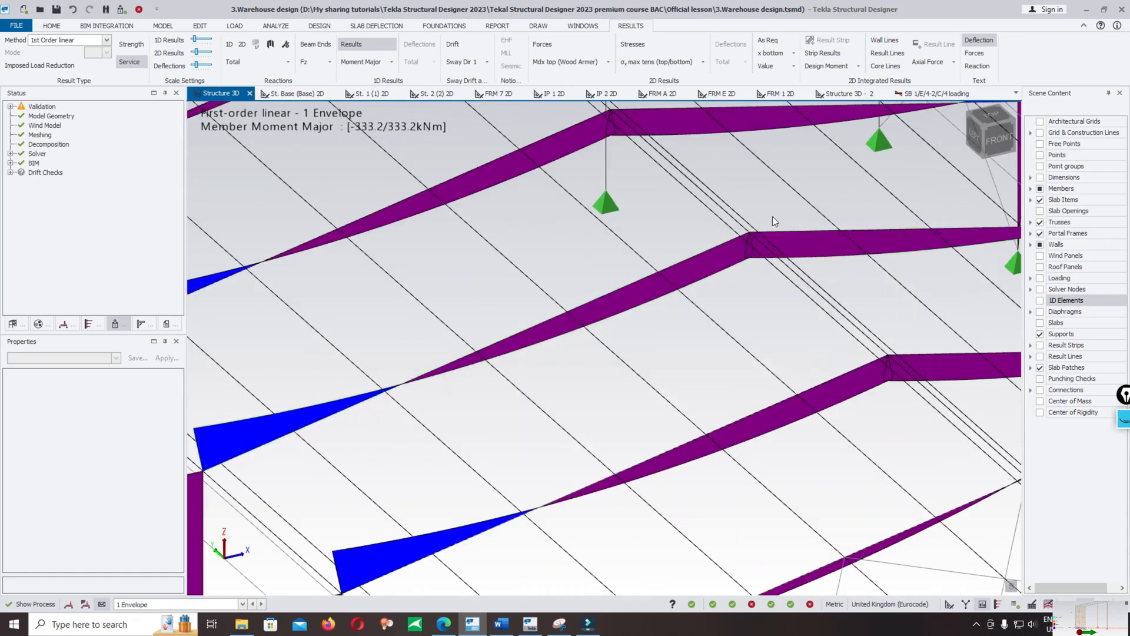
{"action": "middle_click_drag", "start_coordinate": [663, 261], "coordinate": [713, 203]}
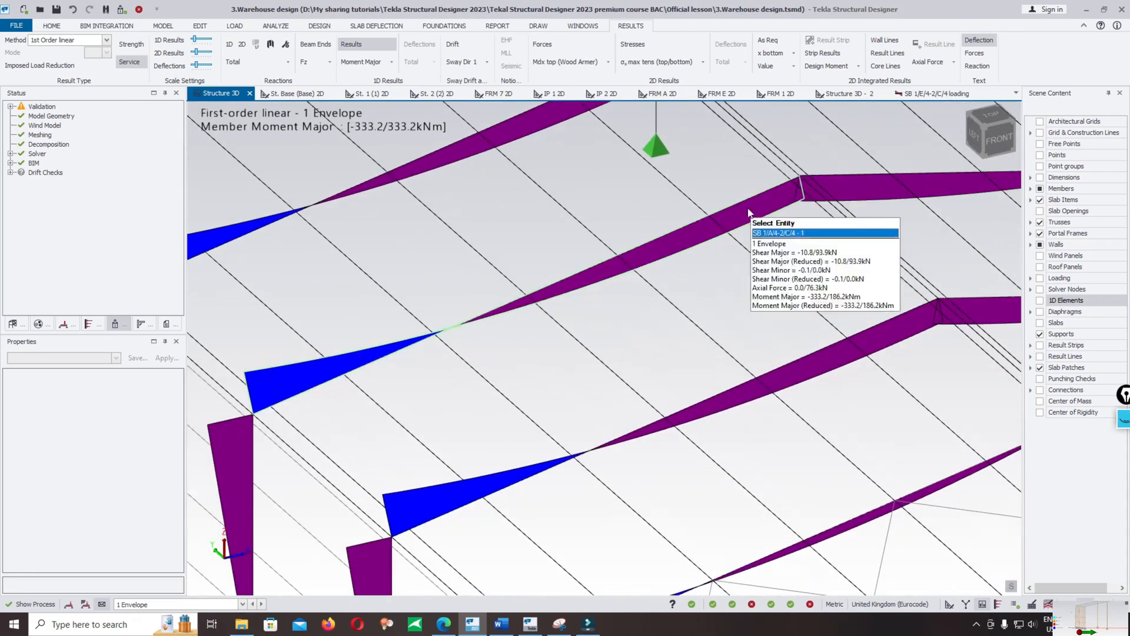
{"action": "middle_click_drag", "start_coordinate": [543, 338], "coordinate": [778, 215]}
{"action": "middle_click_drag", "start_coordinate": [711, 254], "coordinate": [550, 389]}
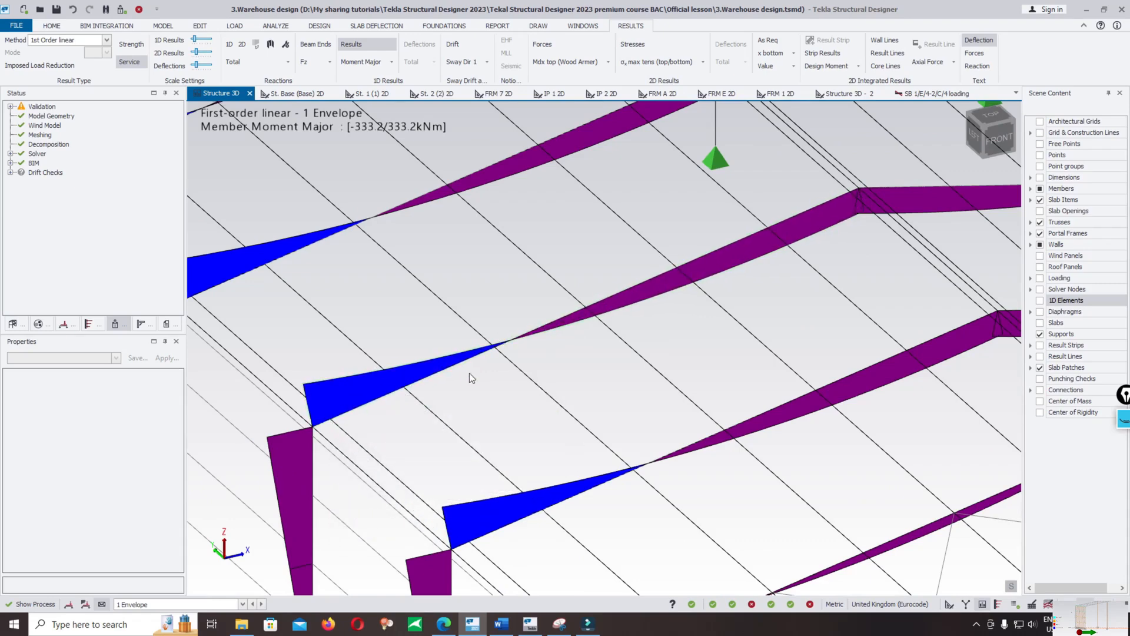
{"action": "middle_click_drag", "start_coordinate": [742, 261], "coordinate": [670, 290]}
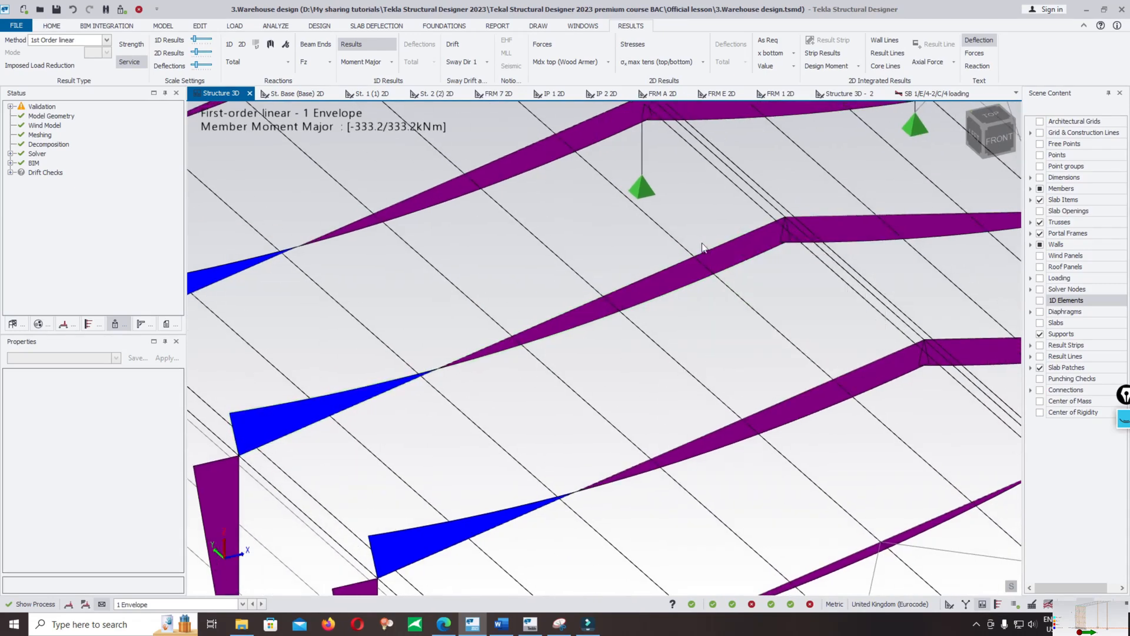
{"action": "scroll", "coordinate": [712, 250], "scroll_direction": "up", "scroll_amount": 5}
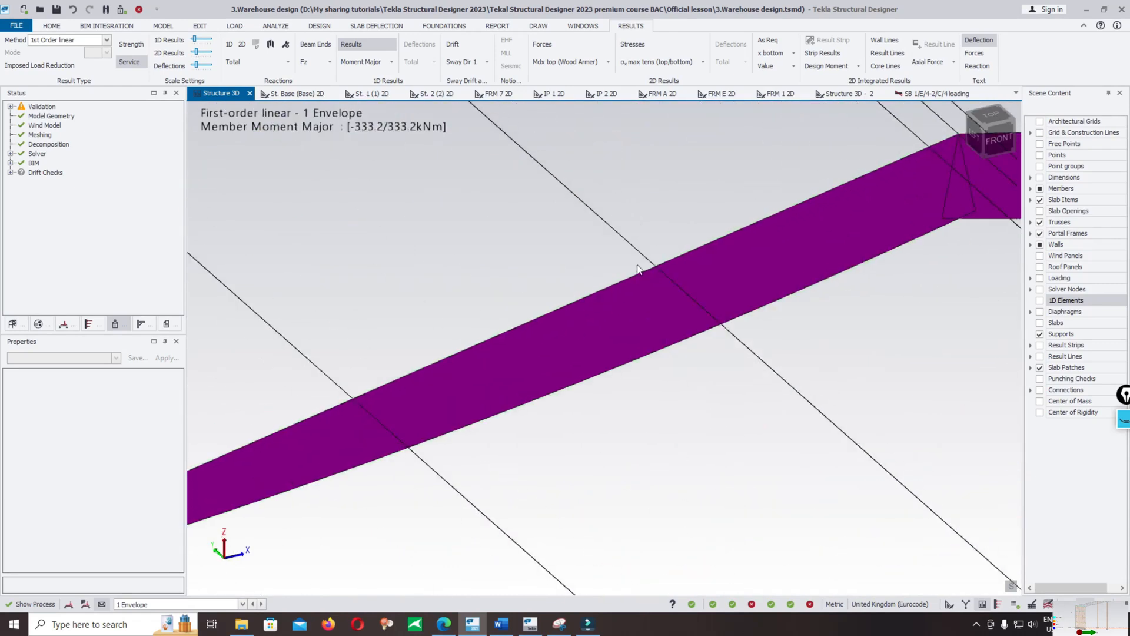
Step: Compare the major moment envelopes of the neighbouring frames' rafters from the eaves to the ridge, relative to the purlins
{"action": "scroll", "coordinate": [662, 282], "scroll_direction": "down", "scroll_amount": 3}
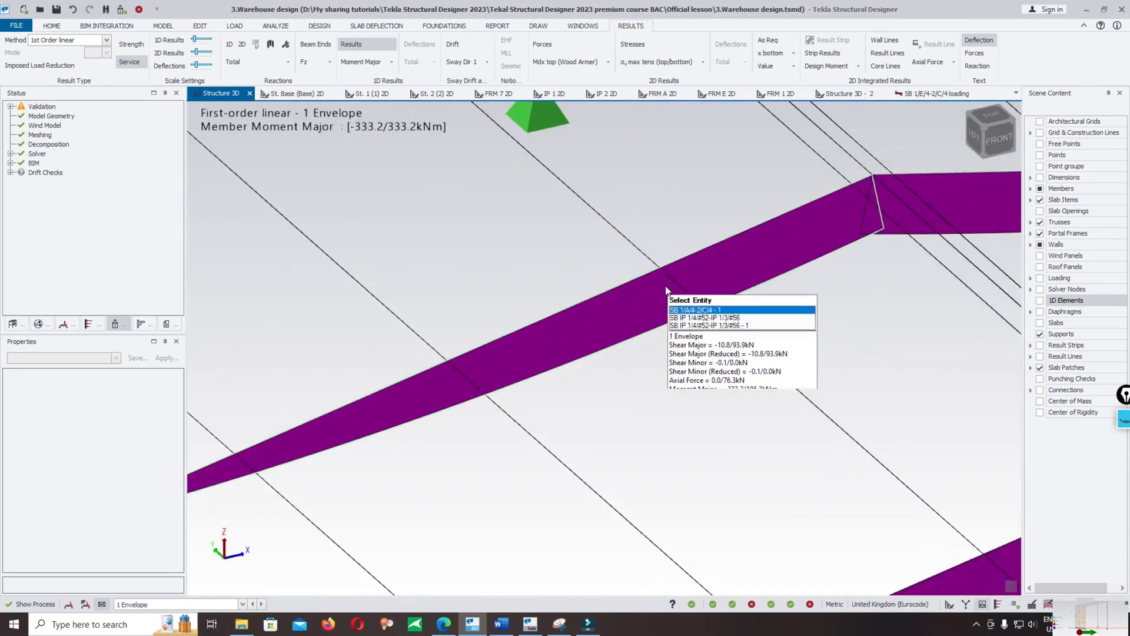
{"action": "scroll", "coordinate": [648, 282], "scroll_direction": "down", "scroll_amount": 6}
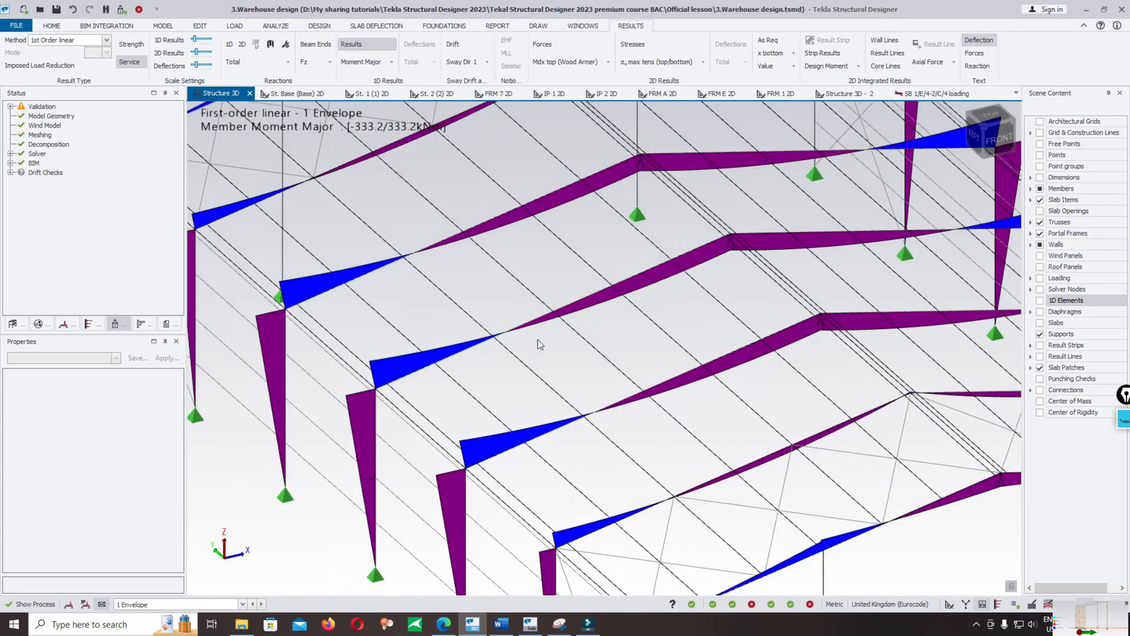
{"action": "scroll", "coordinate": [556, 335], "scroll_direction": "down", "scroll_amount": 2}
{"action": "scroll", "coordinate": [565, 333], "scroll_direction": "up", "scroll_amount": 7}
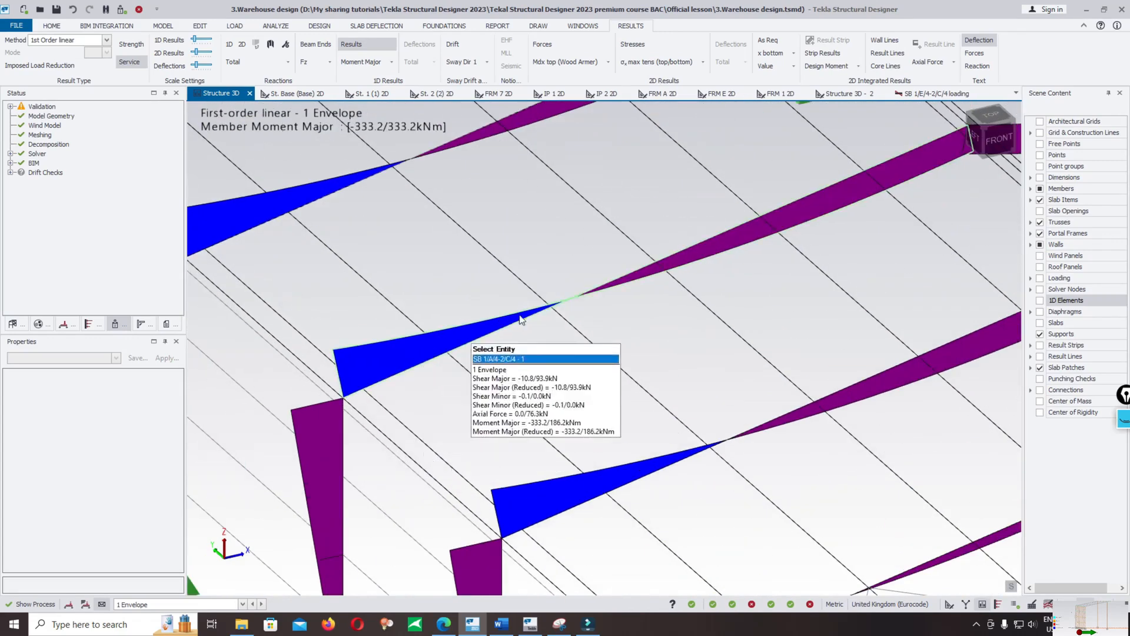
{"action": "scroll", "coordinate": [448, 379], "scroll_direction": "down", "scroll_amount": 3}
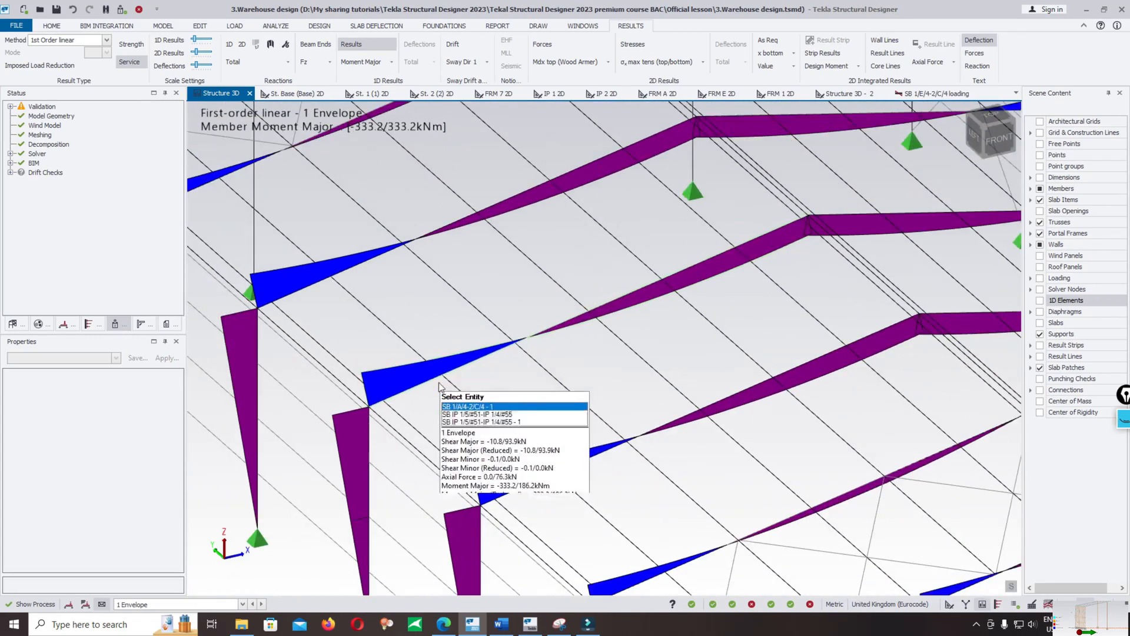
{"action": "middle_click_drag", "start_coordinate": [452, 338], "coordinate": [436, 374]}
{"action": "middle_click_drag", "start_coordinate": [544, 384], "coordinate": [542, 332], "text": "shift"}
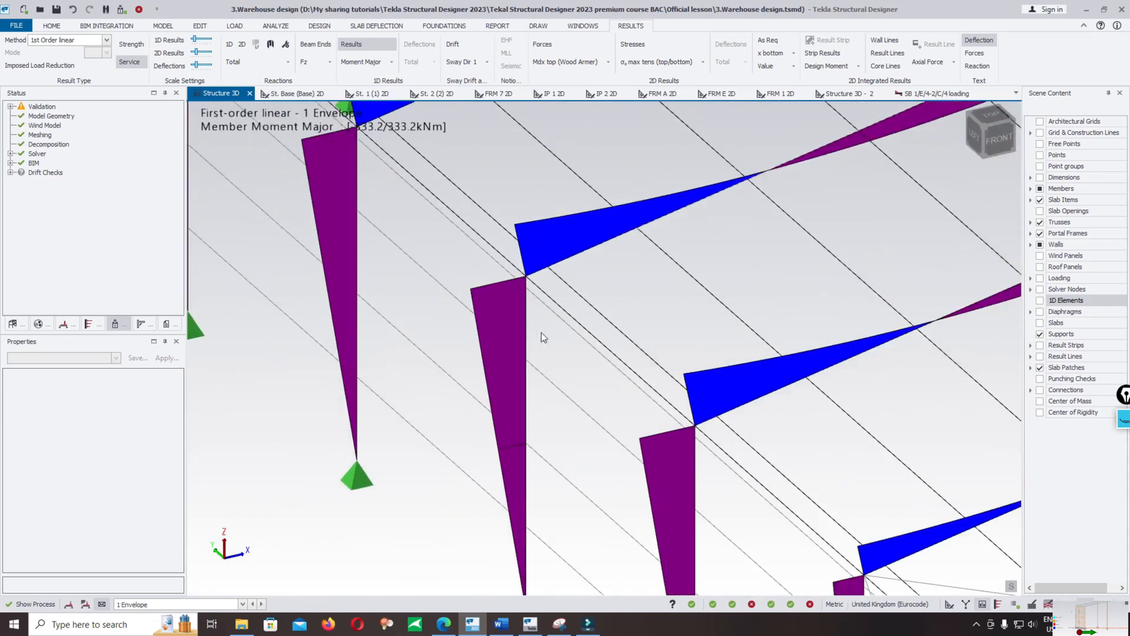
Step: Examine the major moment envelope down the side wall columns relative to the side rails, and along the adjoining rafters
{"action": "scroll", "coordinate": [541, 332], "scroll_direction": "up", "scroll_amount": 3}
{"action": "right_click_drag", "start_coordinate": [519, 384], "coordinate": [572, 304]}
{"action": "scroll", "coordinate": [601, 268], "scroll_direction": "down", "scroll_amount": 2}
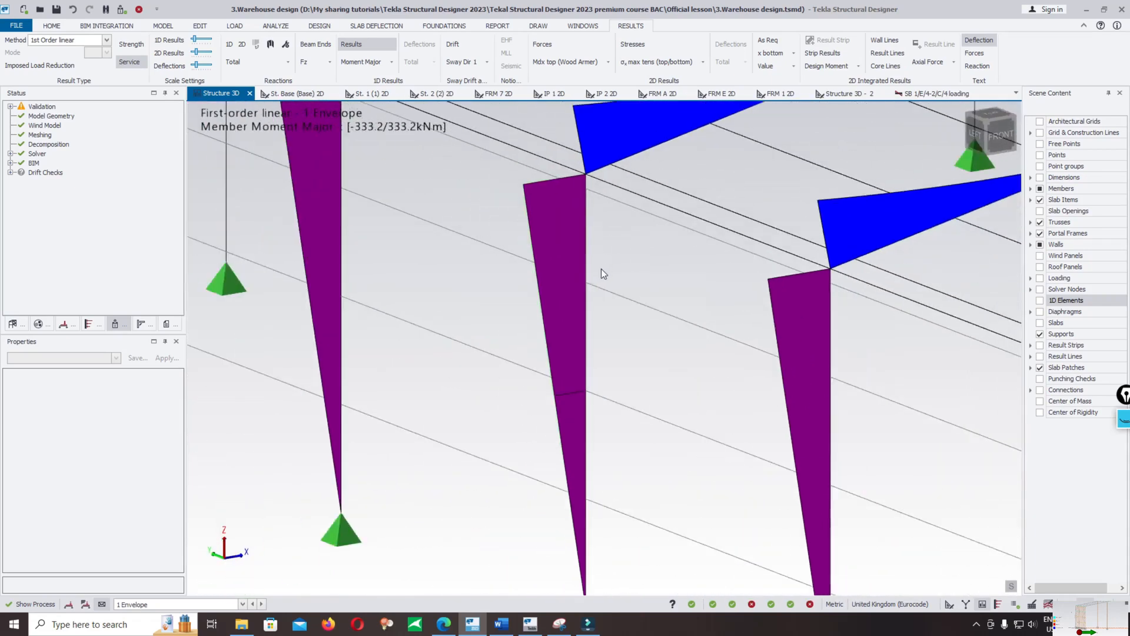
{"action": "right_click_drag", "start_coordinate": [601, 269], "coordinate": [607, 235]}
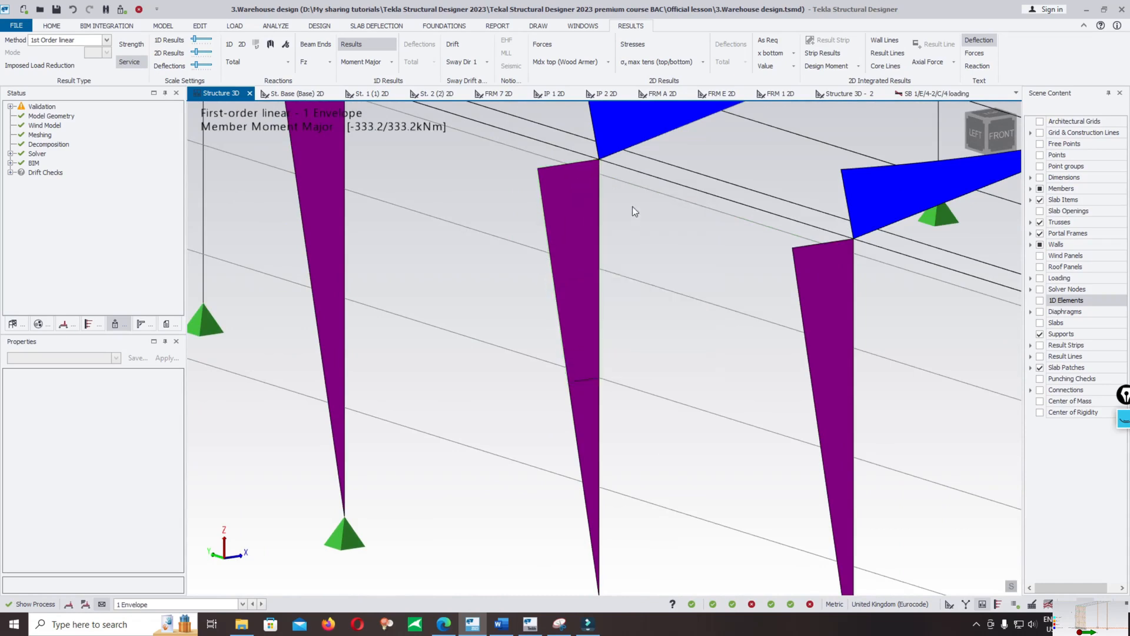
{"action": "mouse_move", "coordinate": [601, 179]}
{"action": "scroll", "coordinate": [585, 353], "scroll_direction": "up", "scroll_amount": 1}
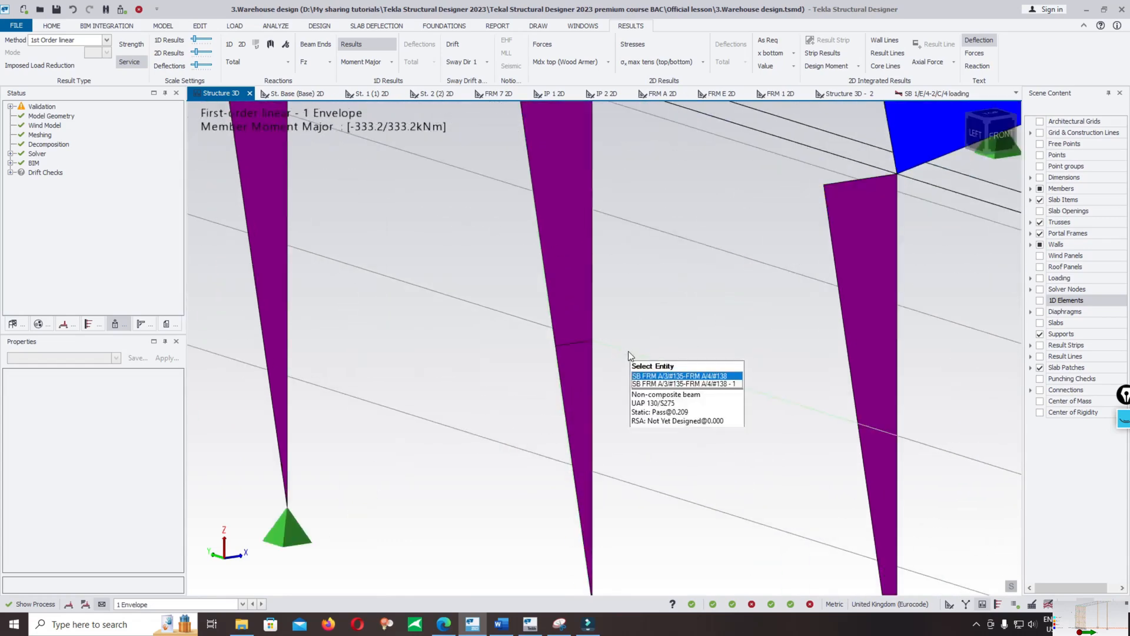
{"action": "scroll", "coordinate": [630, 355], "scroll_direction": "down", "scroll_amount": 1}
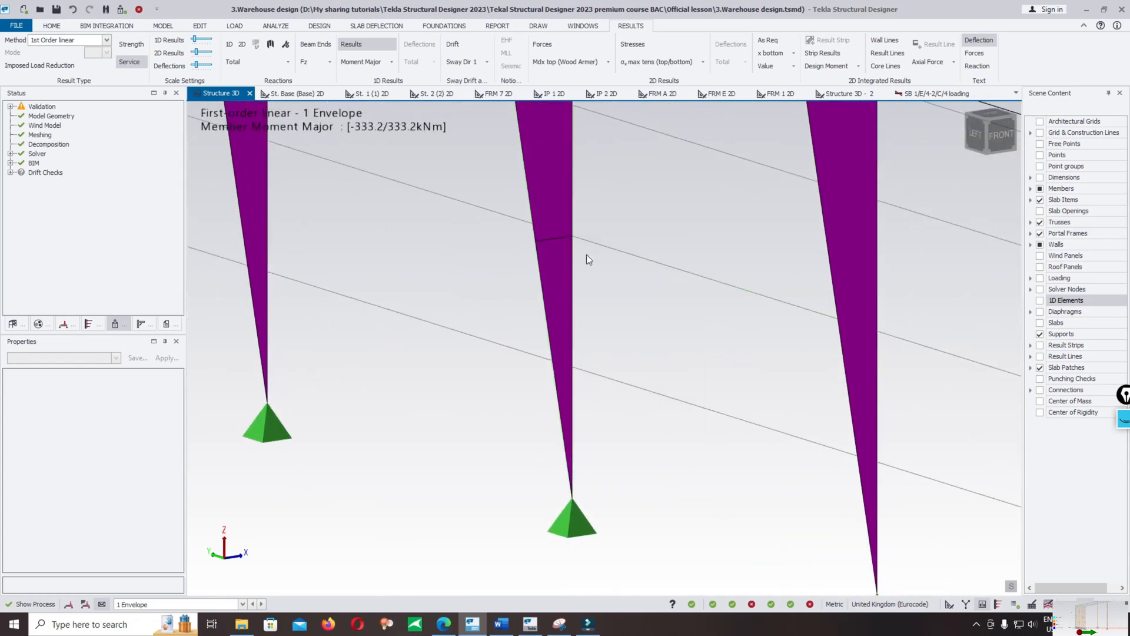
{"action": "scroll", "coordinate": [514, 431], "scroll_direction": "down", "scroll_amount": 1}
{"action": "scroll", "coordinate": [570, 283], "scroll_direction": "up", "scroll_amount": 2}
{"action": "scroll", "coordinate": [459, 424], "scroll_direction": "down", "scroll_amount": 3}
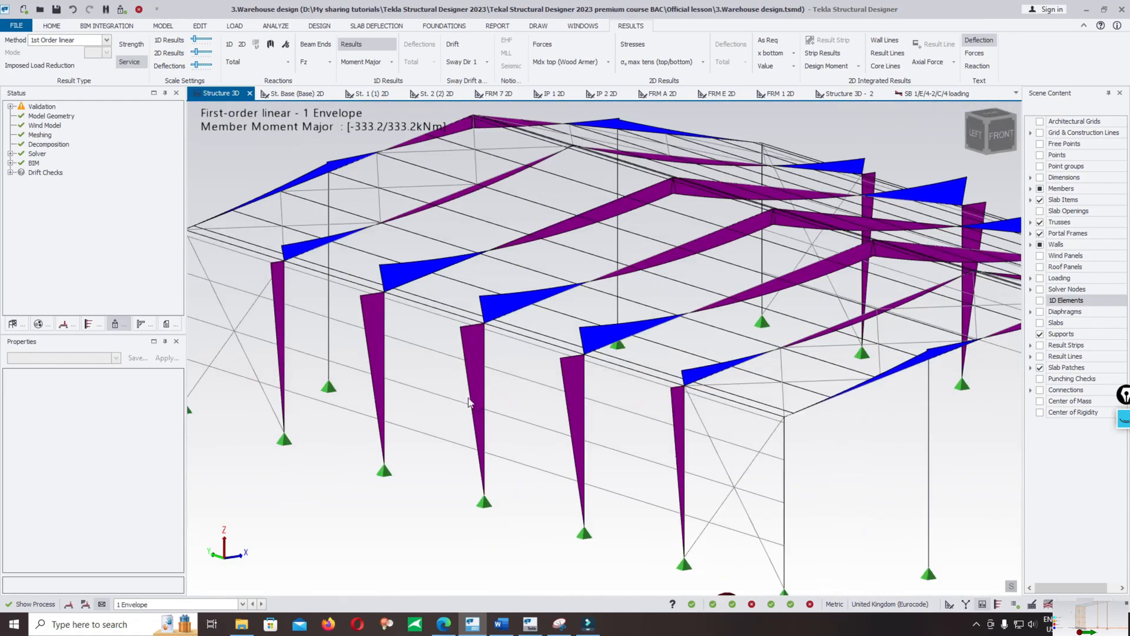
{"action": "scroll", "coordinate": [648, 351], "scroll_direction": "up", "scroll_amount": 4}
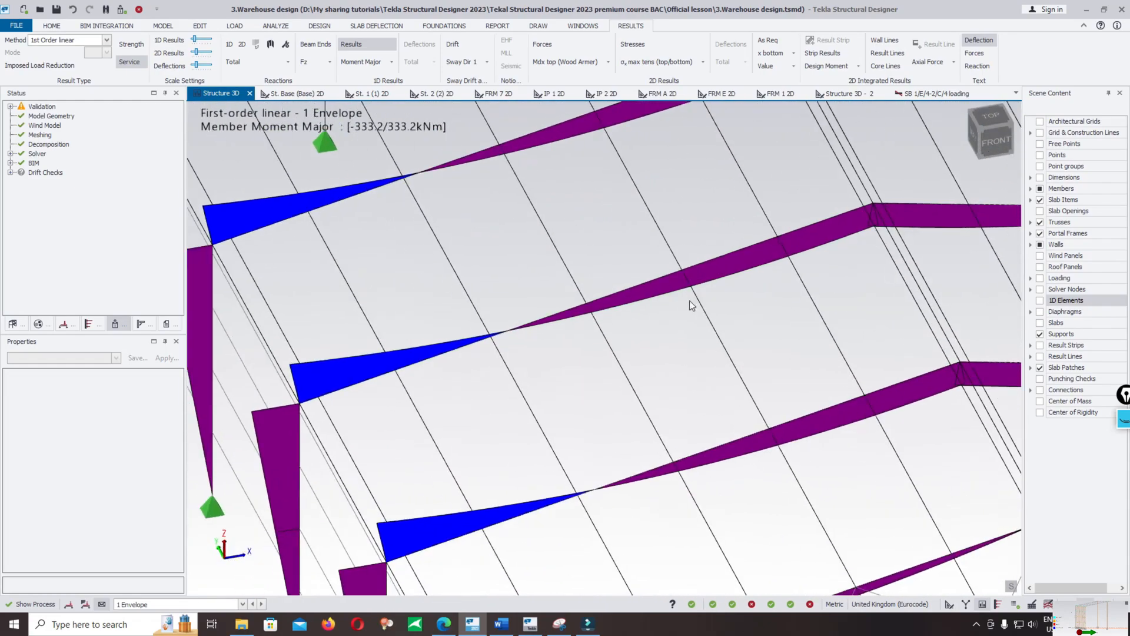
{"action": "scroll", "coordinate": [521, 290], "scroll_direction": "down", "scroll_amount": 3}
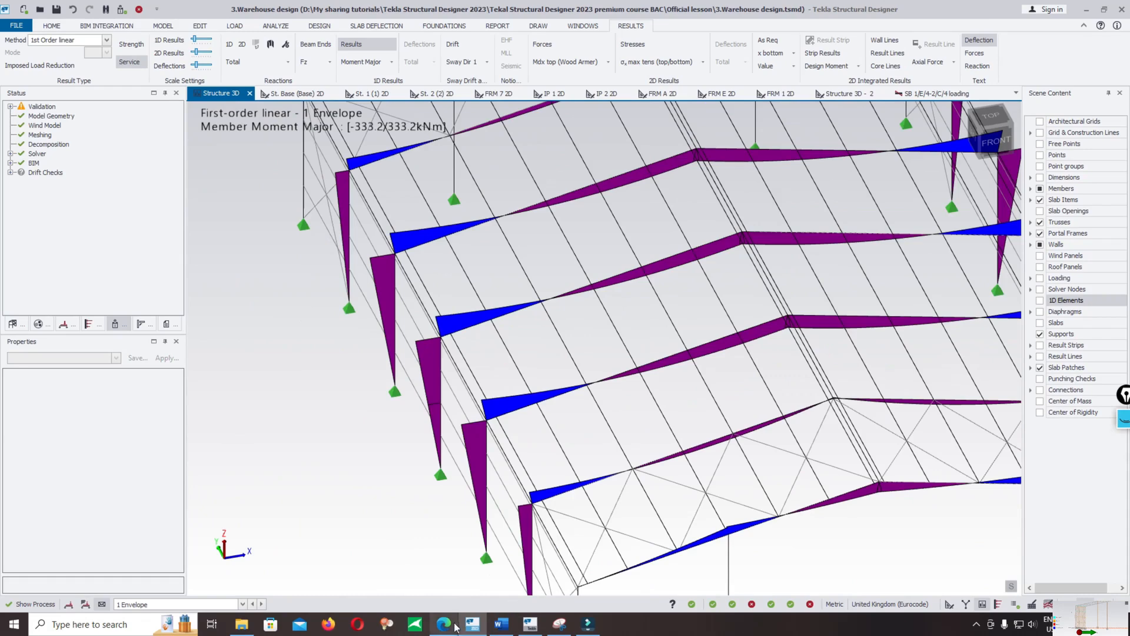
Step: Switch to the Word course document and examine the side rail or purlin stay detail and the discontinuous side rail twist detail
{"action": "left_click", "coordinate": [455, 624]}
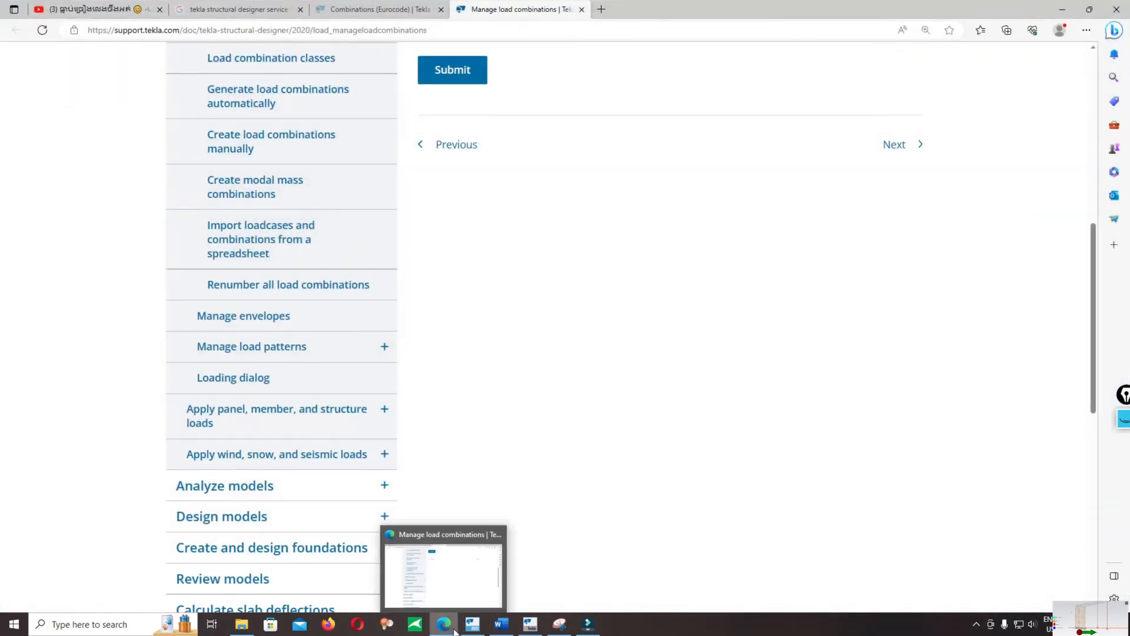
{"action": "left_click", "coordinate": [502, 626]}
{"action": "scroll", "coordinate": [595, 252], "scroll_direction": "down", "scroll_amount": 15}
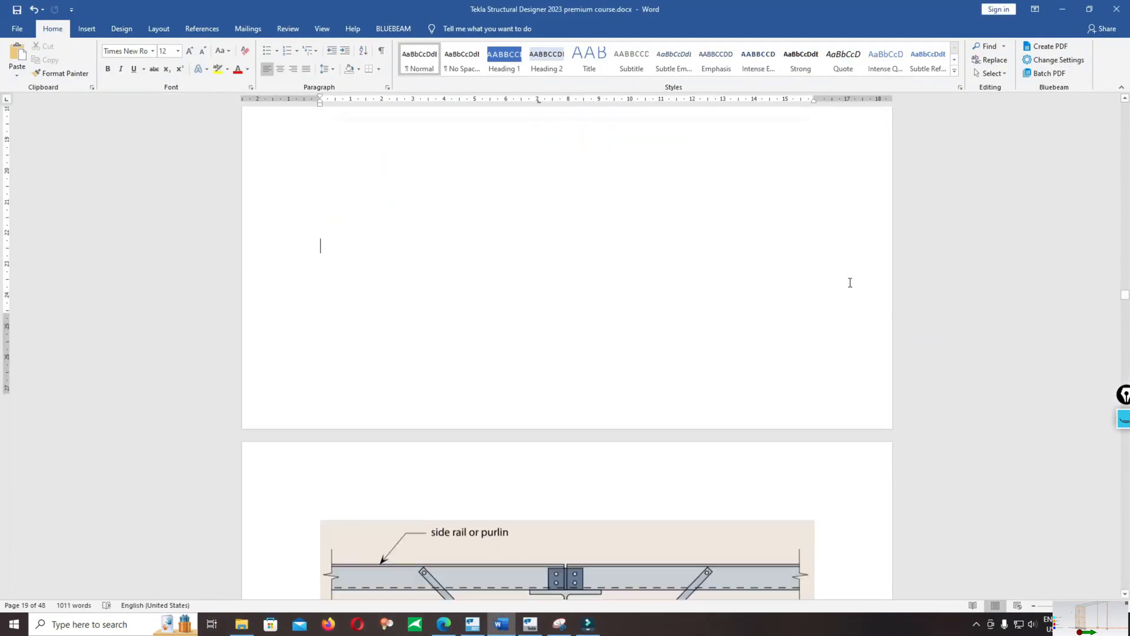
{"action": "scroll", "coordinate": [556, 256], "scroll_direction": "up", "scroll_amount": 1}
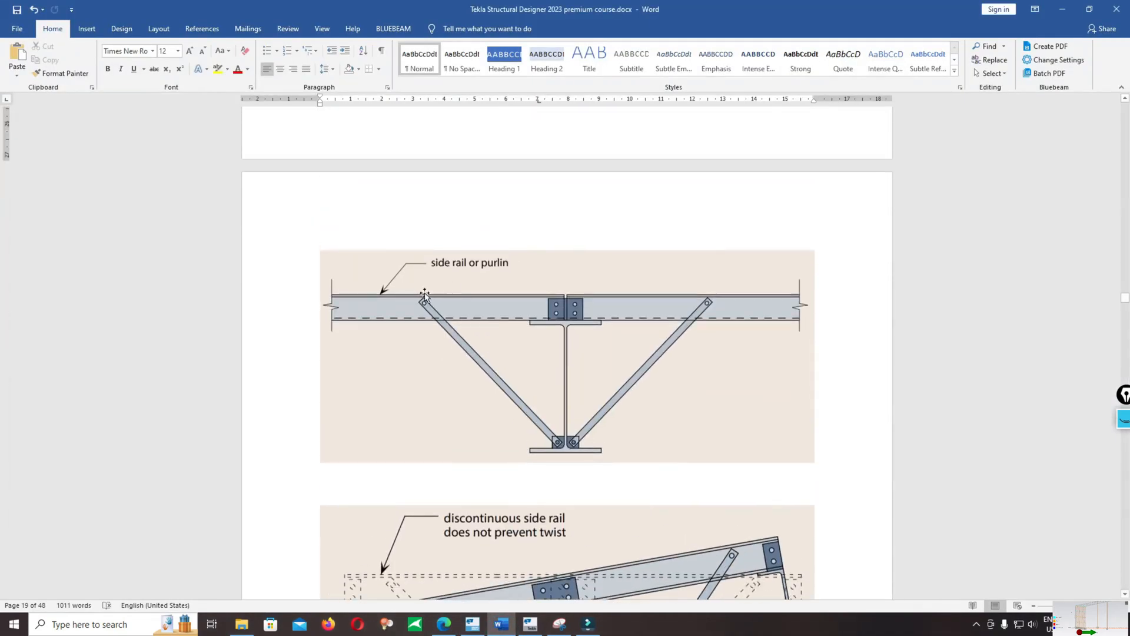
{"action": "scroll", "coordinate": [449, 267], "scroll_direction": "down", "scroll_amount": 3}
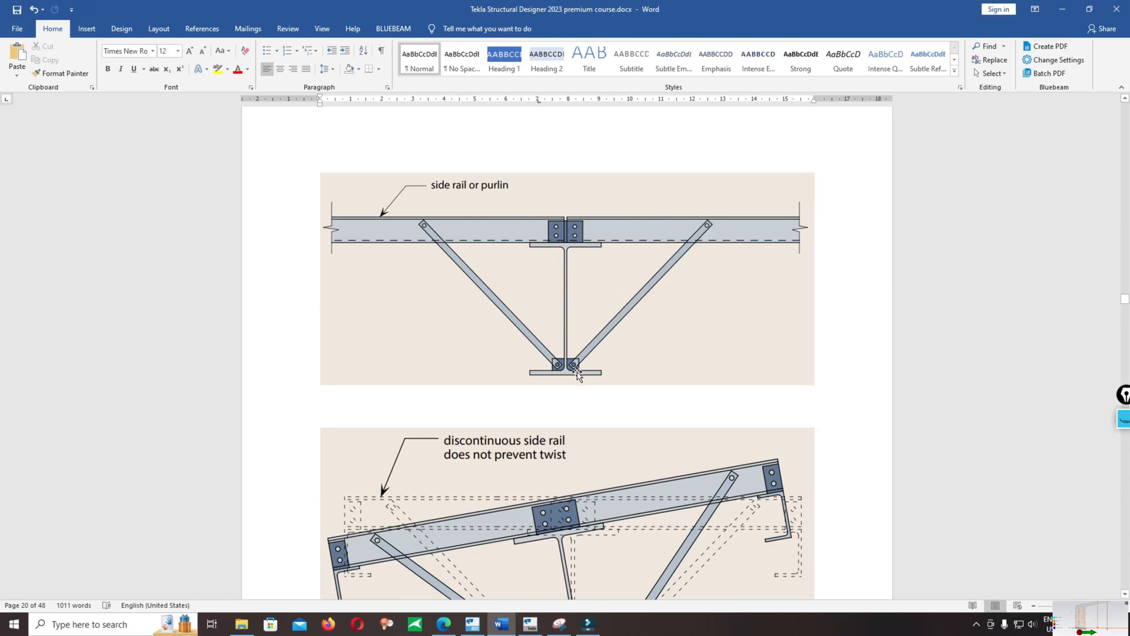
{"action": "scroll", "coordinate": [576, 372], "scroll_direction": "down", "scroll_amount": 5}
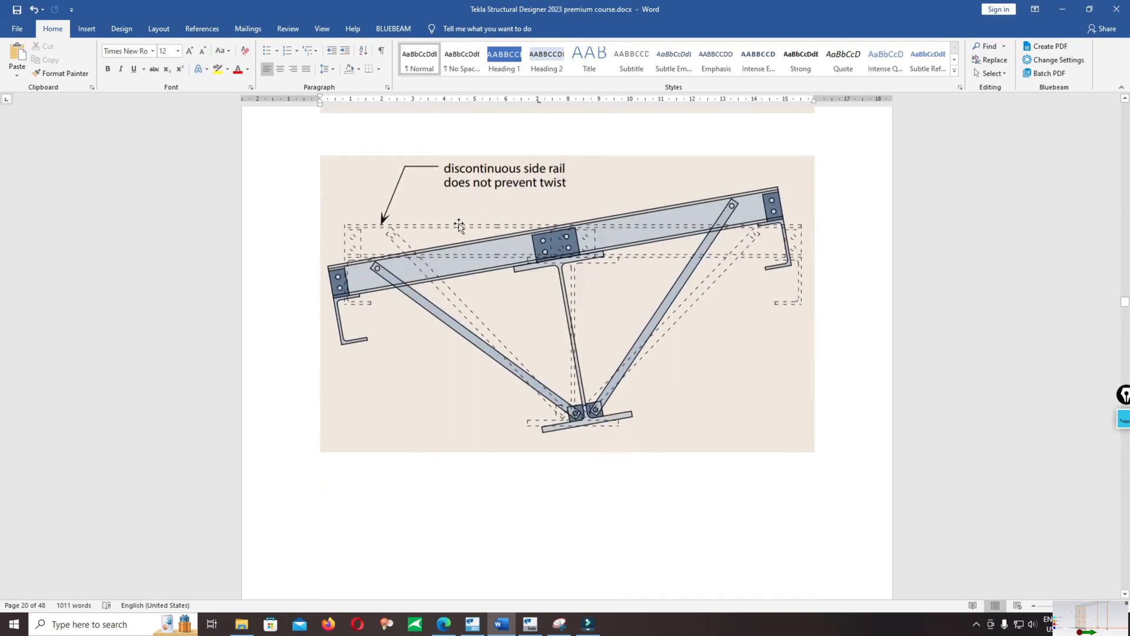
{"action": "scroll", "coordinate": [530, 236], "scroll_direction": "up", "scroll_amount": 6}
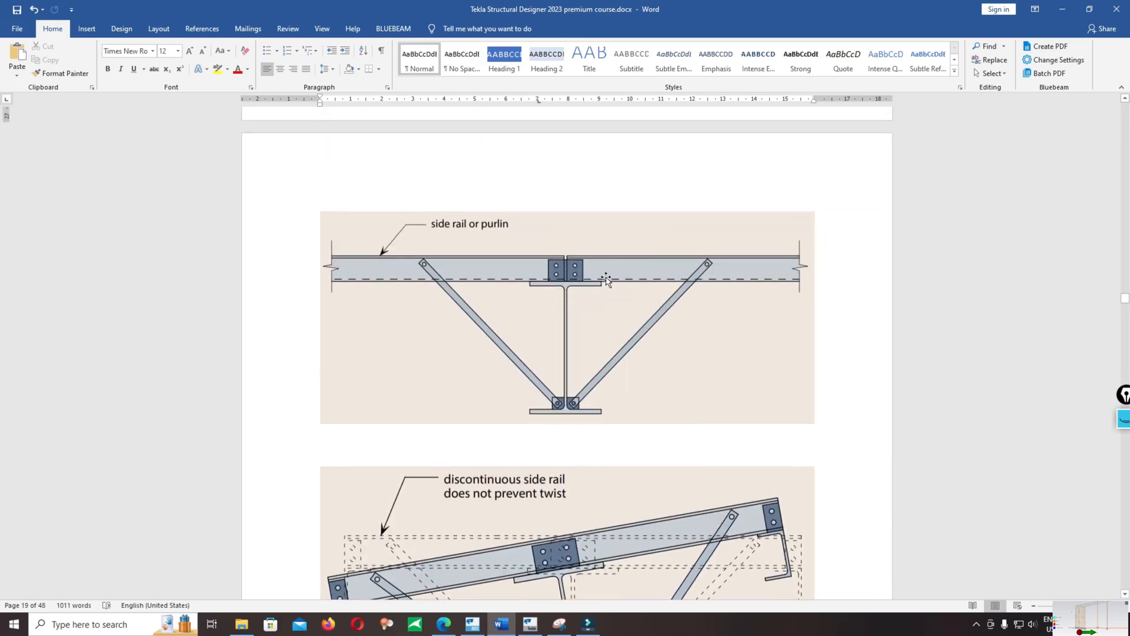
Step: Find the Figure 8.8 eaves detail with the circular hollow section restraint member in the course document
{"action": "scroll", "coordinate": [612, 268], "scroll_direction": "down", "scroll_amount": 12}
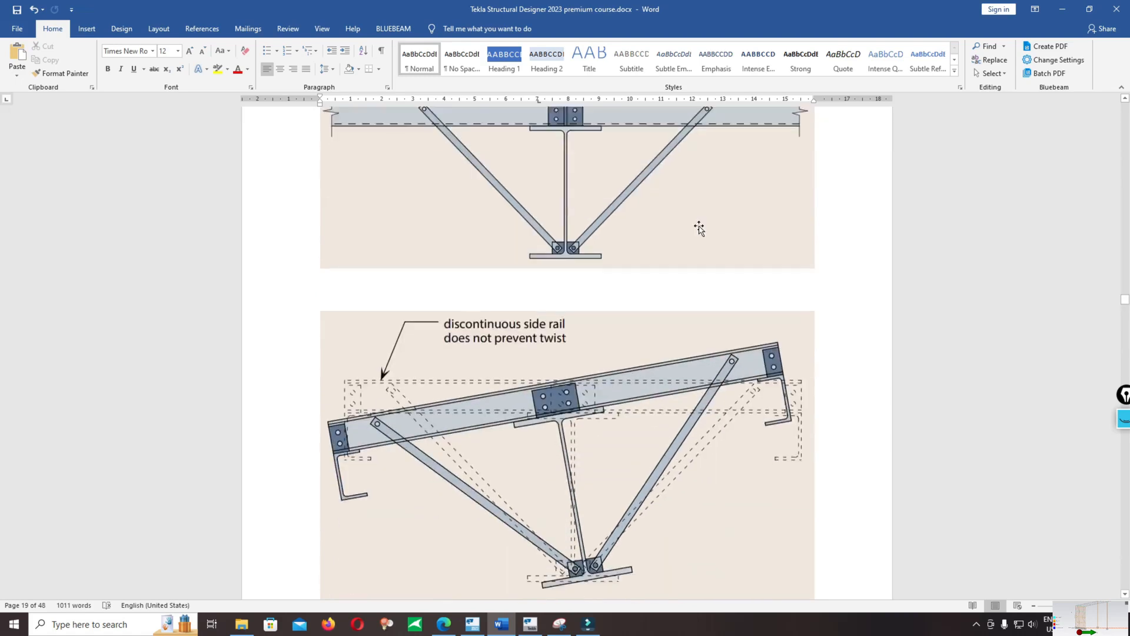
{"action": "scroll", "coordinate": [679, 264], "scroll_direction": "down", "scroll_amount": 3}
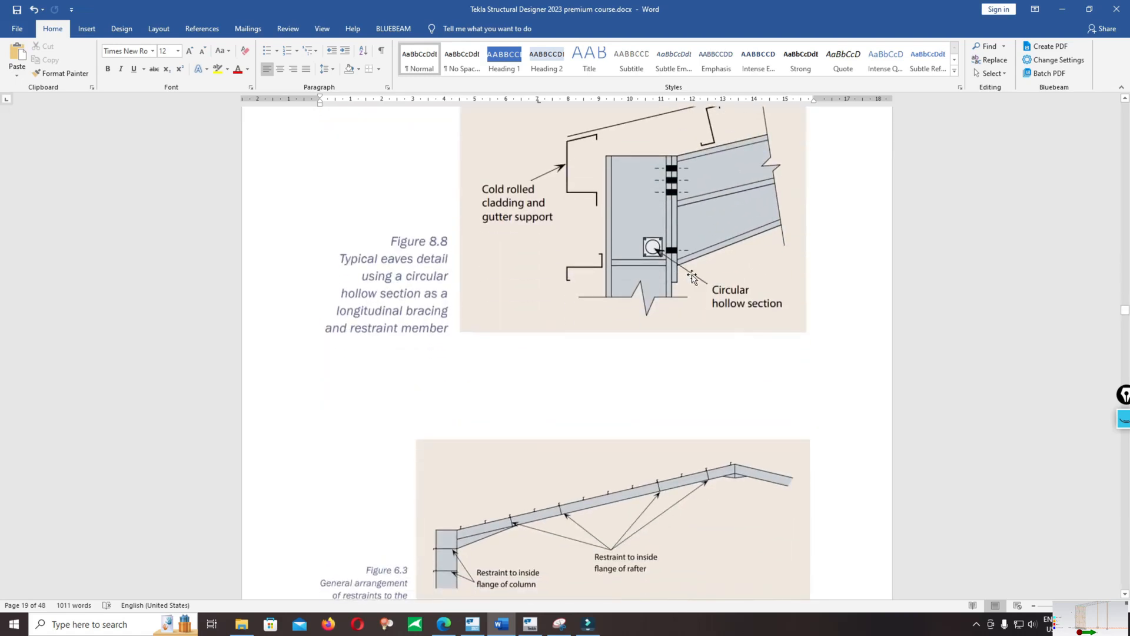
{"action": "scroll", "coordinate": [640, 303], "scroll_direction": "up", "scroll_amount": 2}
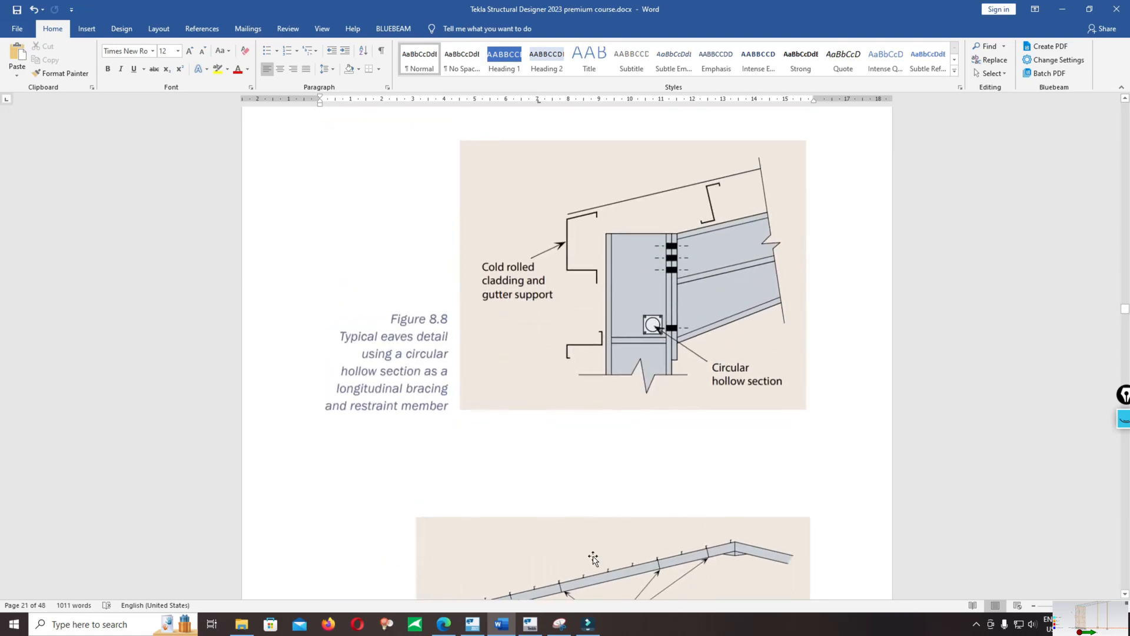
Step: Switch to Tekla Structural Designer and inspect the eaves beam SB 1/A/3-1/A/4 at the column heads
{"action": "left_click", "coordinate": [476, 626]}
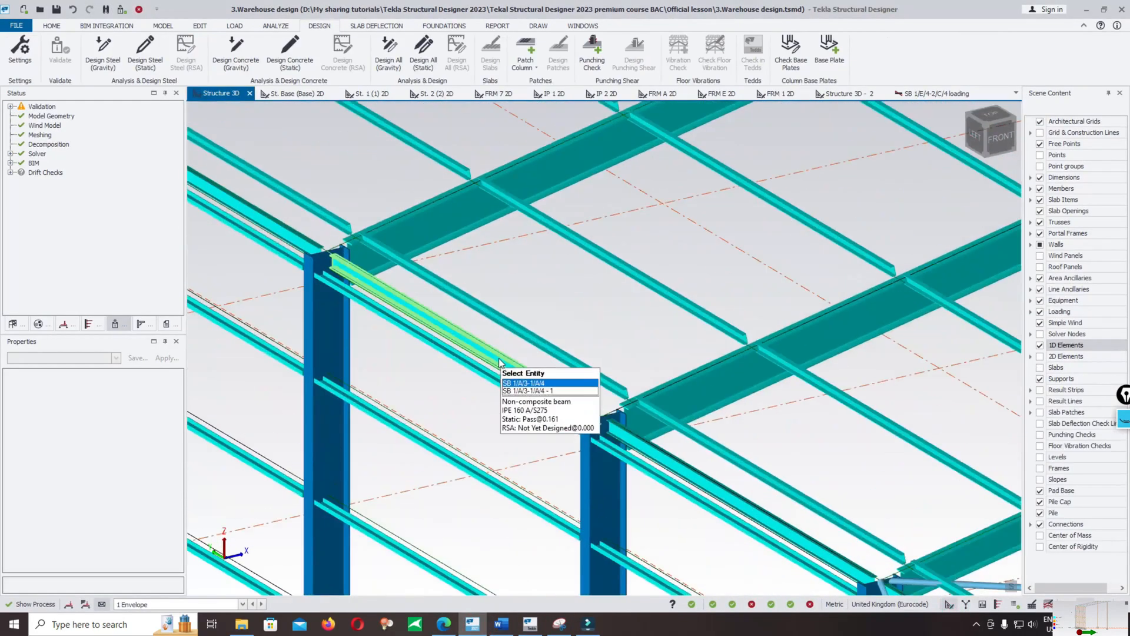
{"action": "left_click", "coordinate": [500, 362]}
{"action": "scroll", "coordinate": [500, 360], "scroll_direction": "up", "scroll_amount": 3}
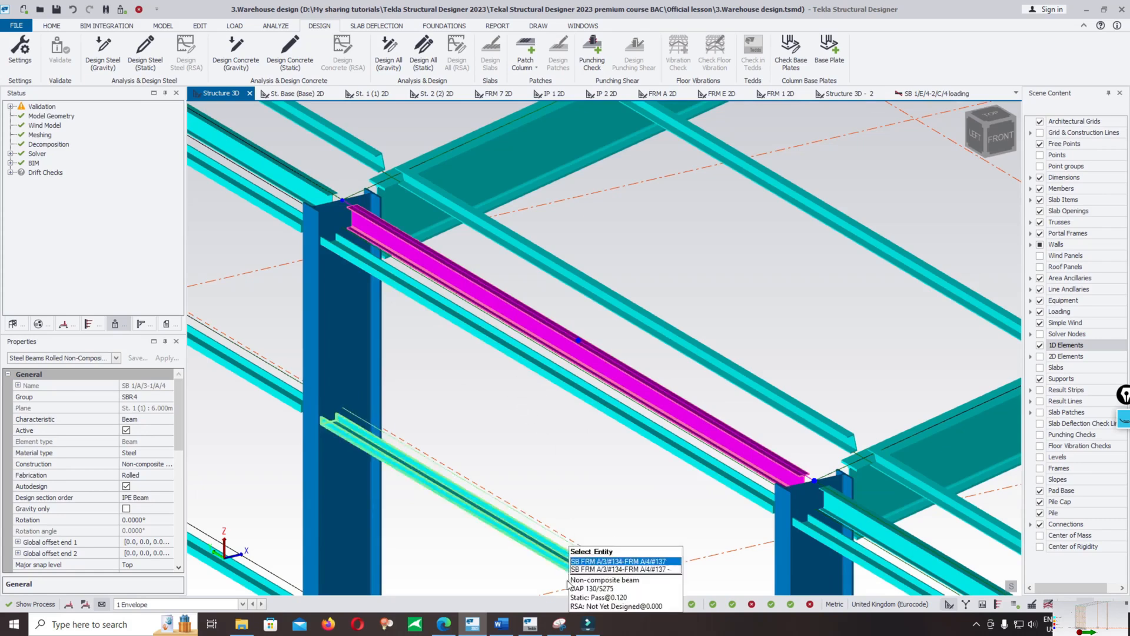
Step: Switch back to Word and study the Figure 8.8 eaves detail and the Figure 6.3 inside flange restraint arrangement
{"action": "left_click", "coordinate": [501, 623]}
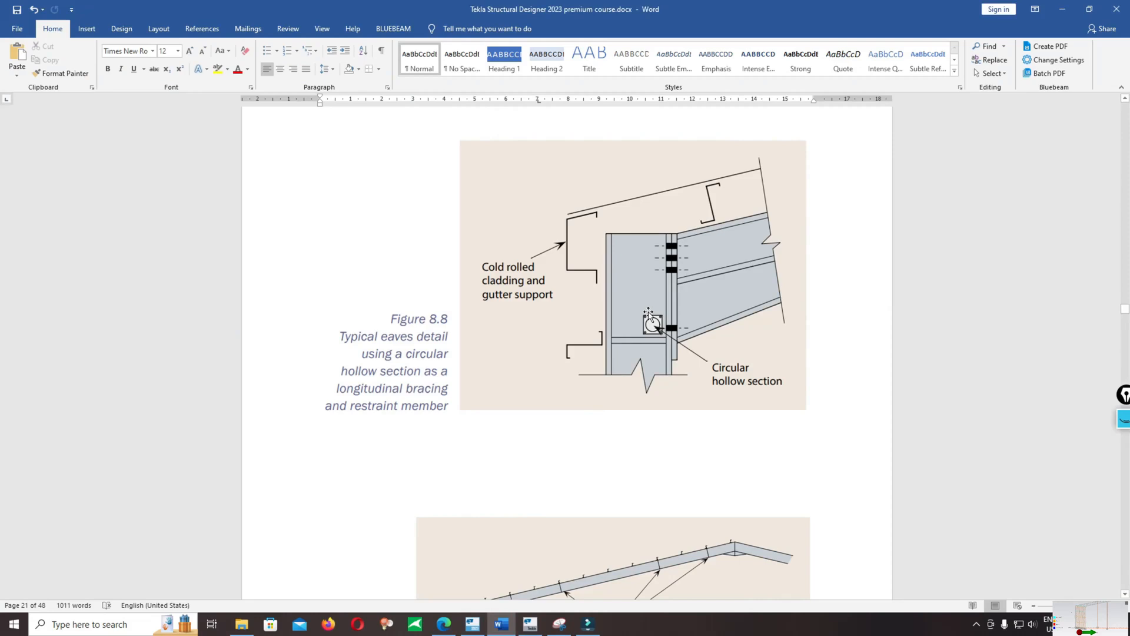
{"action": "scroll", "coordinate": [639, 269], "scroll_direction": "down", "scroll_amount": 5}
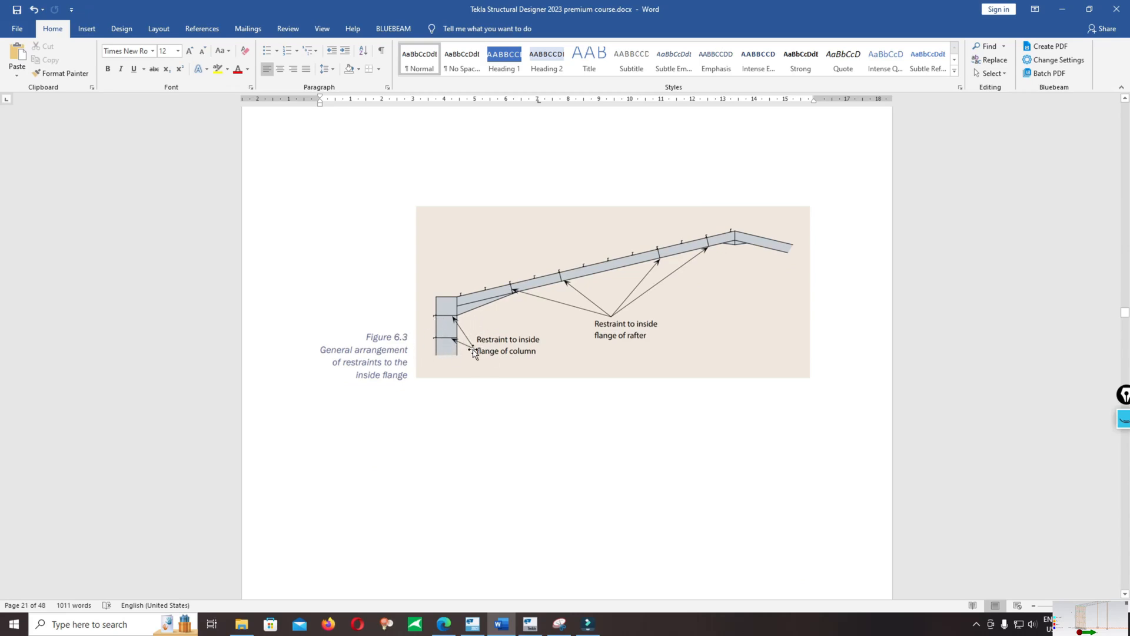
{"action": "scroll", "coordinate": [581, 363], "scroll_direction": "up", "scroll_amount": 2}
{"action": "scroll", "coordinate": [523, 328], "scroll_direction": "down", "scroll_amount": 2}
{"action": "scroll", "coordinate": [466, 341], "scroll_direction": "up", "scroll_amount": 1}
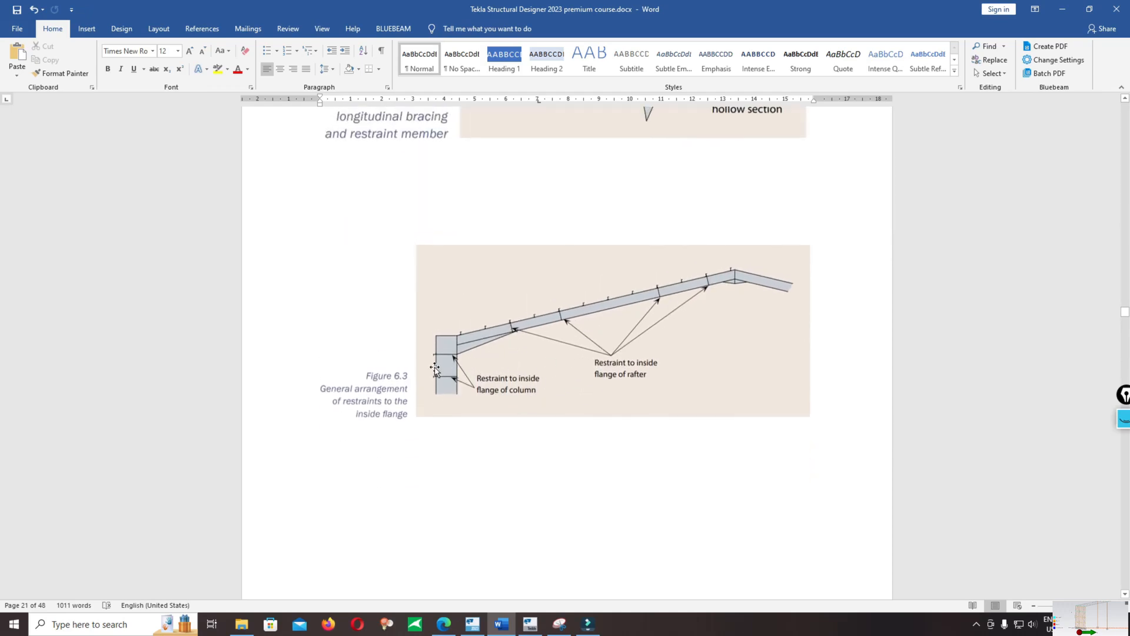
Step: Examine the column figure showing torsional restraints and elastic check zones, comparing it with Figure 6.3
{"action": "scroll", "coordinate": [572, 333], "scroll_direction": "up", "scroll_amount": 10}
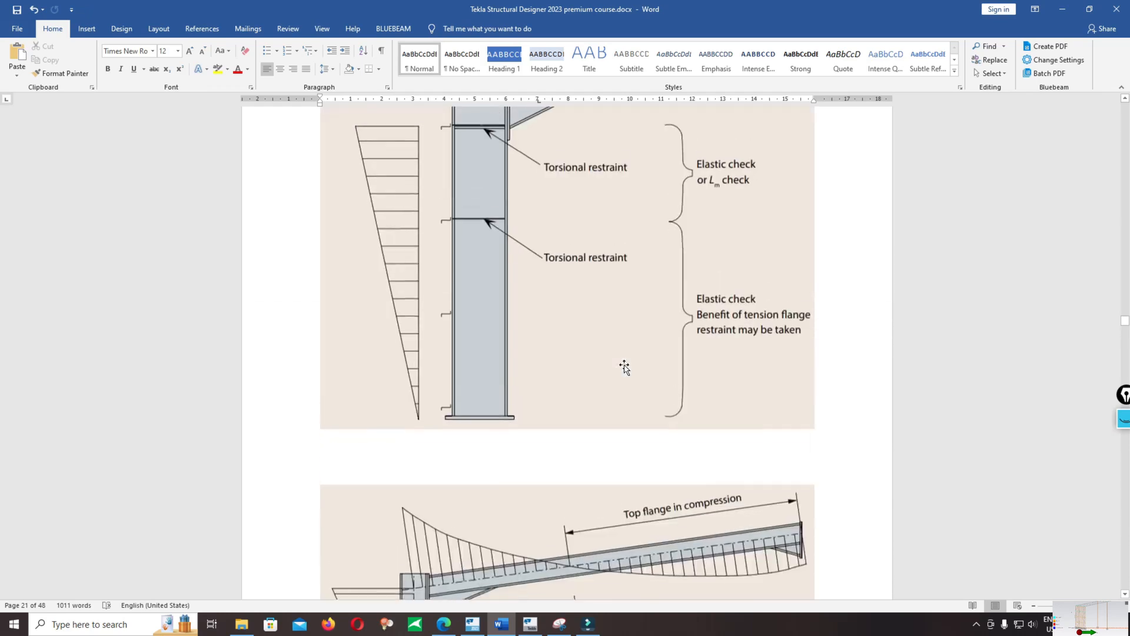
{"action": "left_click", "coordinate": [624, 365]}
{"action": "scroll", "coordinate": [660, 366], "scroll_direction": "down", "scroll_amount": 15}
{"action": "scroll", "coordinate": [671, 361], "scroll_direction": "up", "scroll_amount": 10}
{"action": "scroll", "coordinate": [647, 329], "scroll_direction": "down", "scroll_amount": 5}
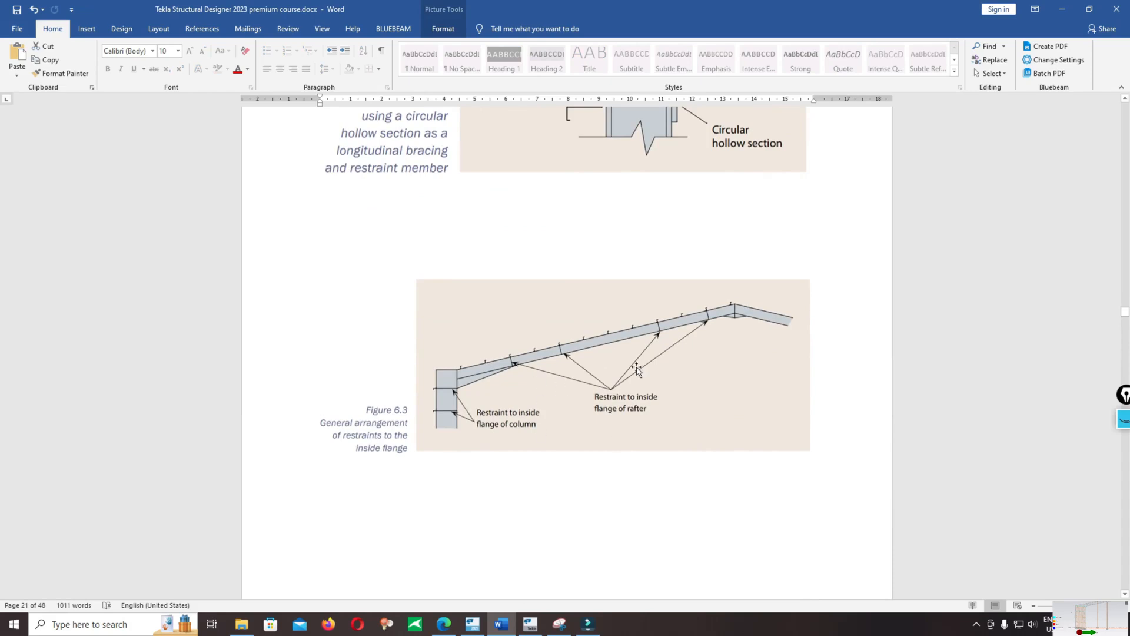
{"action": "scroll", "coordinate": [613, 341], "scroll_direction": "down", "scroll_amount": 8}
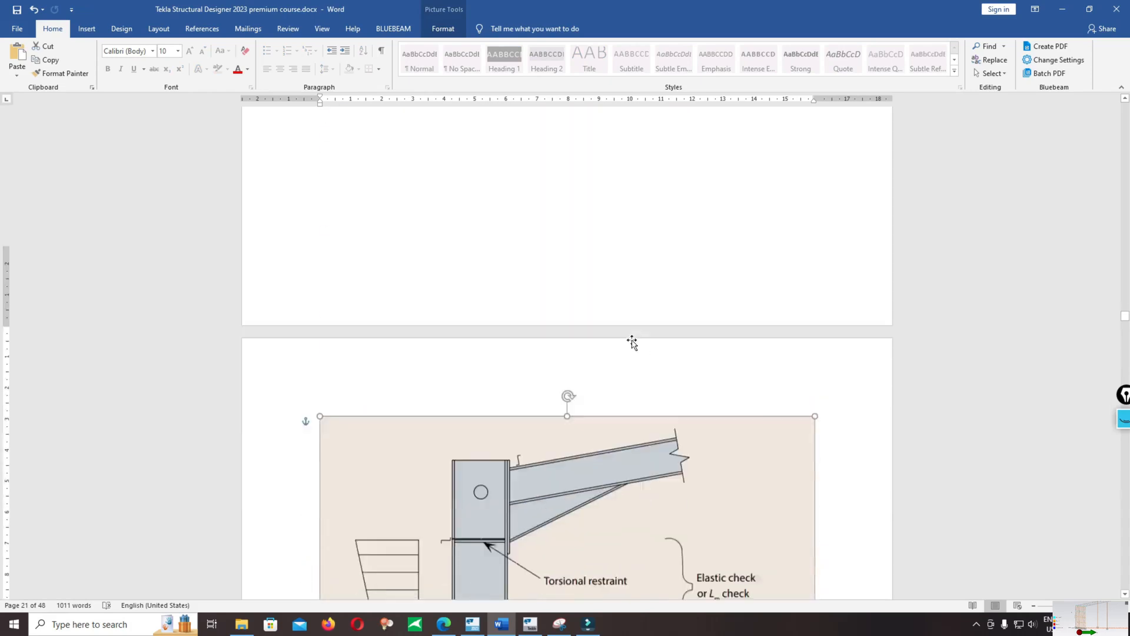
{"action": "scroll", "coordinate": [613, 321], "scroll_direction": "down", "scroll_amount": 3}
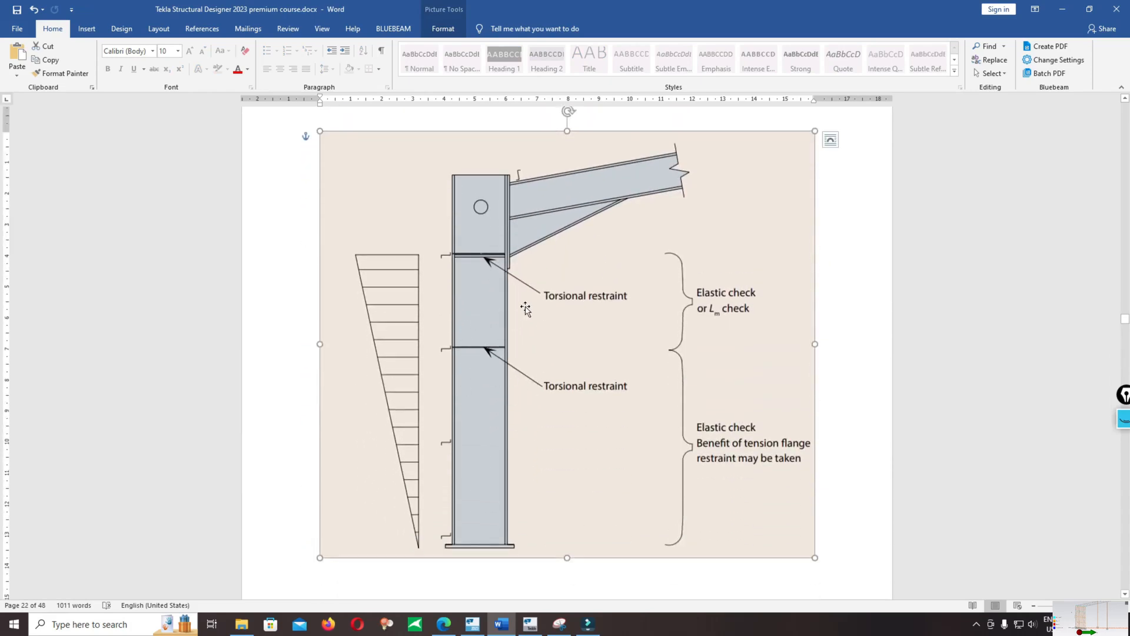
Step: Examine the rafter figures showing the flanges in compression and the torsional restraints for the uplift condition
{"action": "scroll", "coordinate": [601, 330], "scroll_direction": "down", "scroll_amount": 10}
{"action": "scroll", "coordinate": [609, 285], "scroll_direction": "up", "scroll_amount": 2}
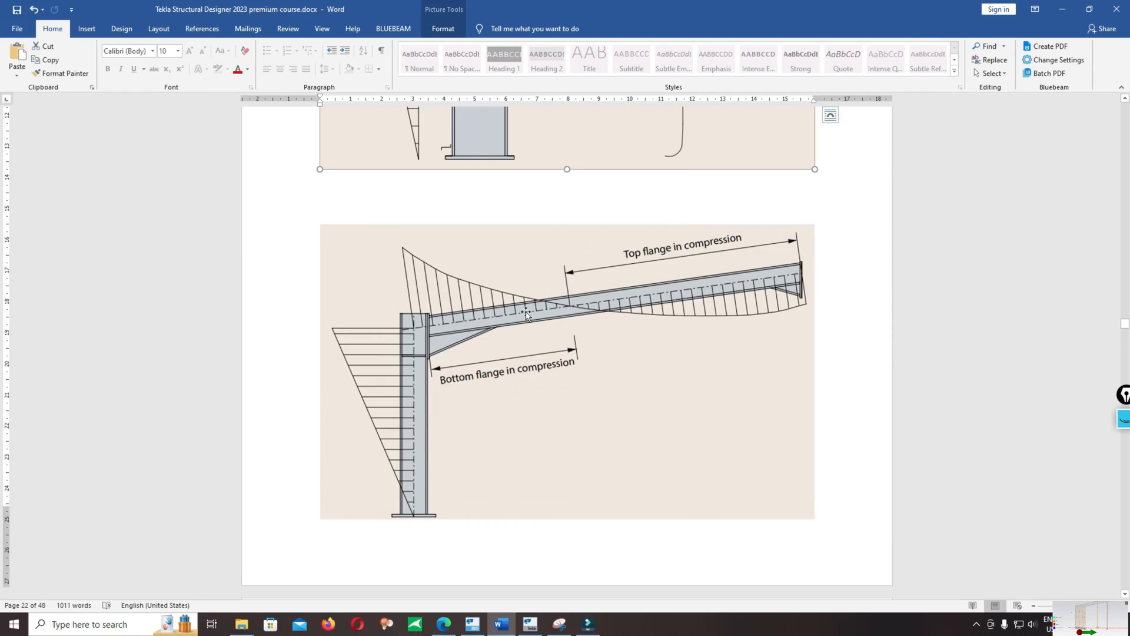
{"action": "scroll", "coordinate": [542, 365], "scroll_direction": "up", "scroll_amount": 5}
{"action": "scroll", "coordinate": [554, 329], "scroll_direction": "down", "scroll_amount": 20}
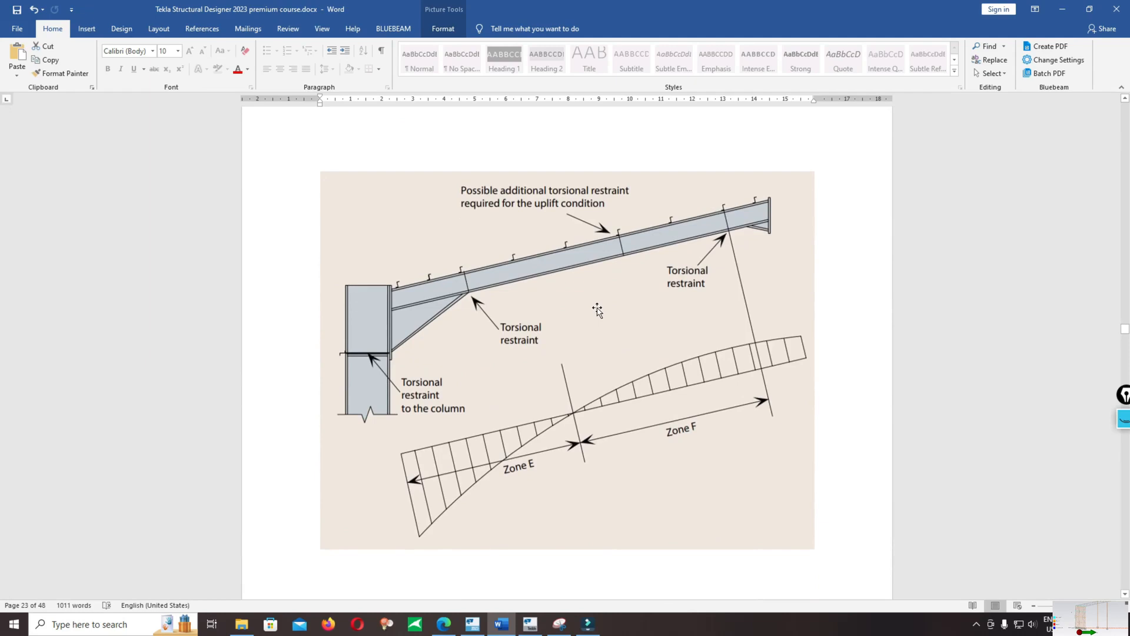
Step: Review the flange compression diagram again and return to the inside flange restraint positions in Figure 6.3
{"action": "scroll", "coordinate": [597, 313], "scroll_direction": "up", "scroll_amount": 20}
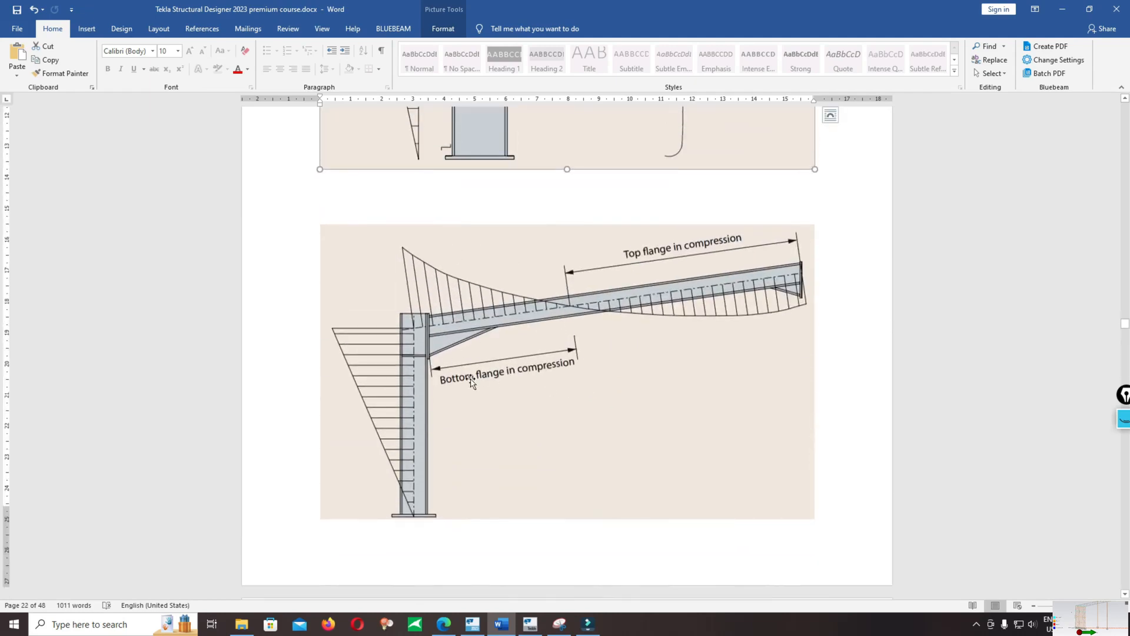
{"action": "scroll", "coordinate": [546, 351], "scroll_direction": "up", "scroll_amount": 20}
{"action": "scroll", "coordinate": [577, 336], "scroll_direction": "up", "scroll_amount": 10}
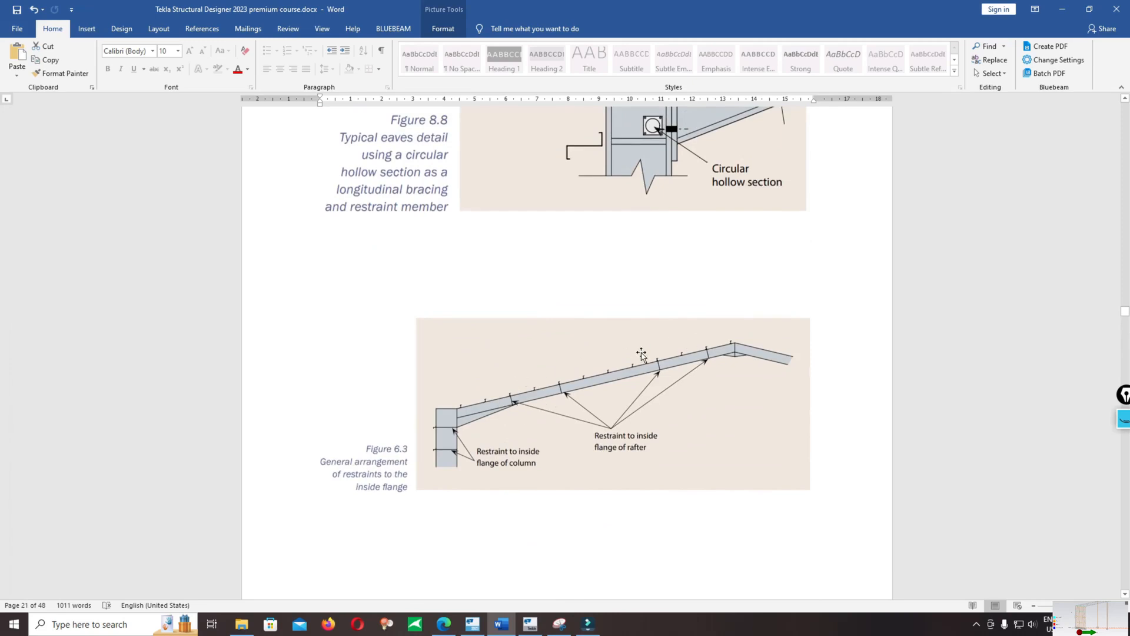
{"action": "scroll", "coordinate": [666, 318], "scroll_direction": "down", "scroll_amount": 8}
{"action": "scroll", "coordinate": [689, 312], "scroll_direction": "up", "scroll_amount": 6}
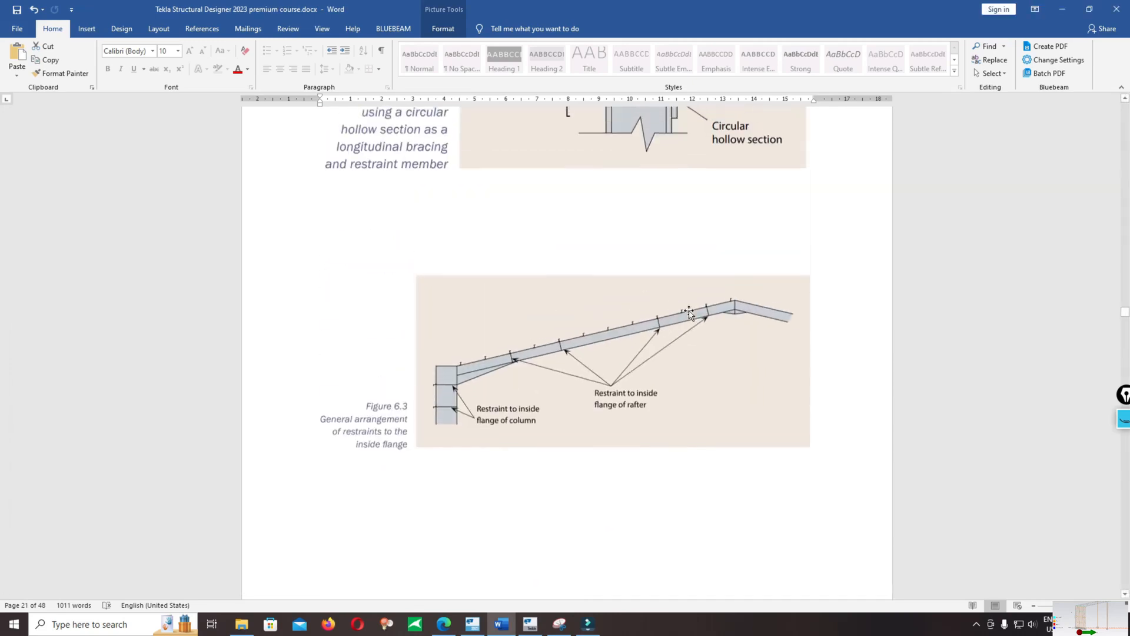
Step: Compare the inside flange restraints in Figure 6.3 with the flange compression diagram and the rafter torsional restraint figure for uplift
{"action": "scroll", "coordinate": [677, 330], "scroll_direction": "down", "scroll_amount": 5}
{"action": "scroll", "coordinate": [626, 345], "scroll_direction": "up", "scroll_amount": 2}
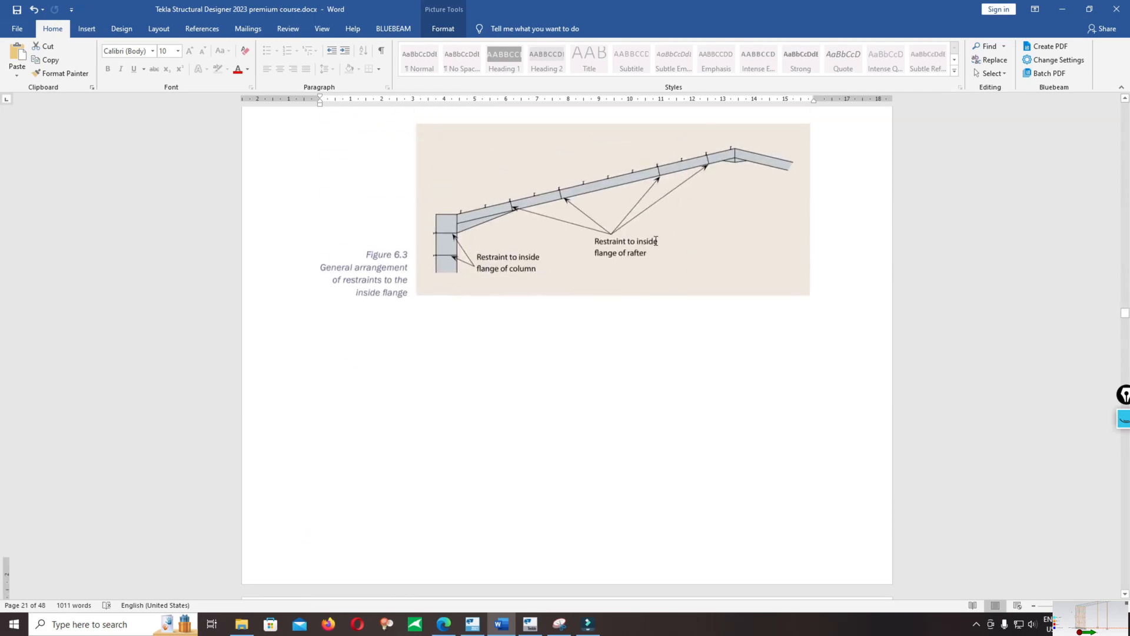
{"action": "scroll", "coordinate": [647, 248], "scroll_direction": "down", "scroll_amount": 10}
{"action": "scroll", "coordinate": [650, 294], "scroll_direction": "up", "scroll_amount": 9}
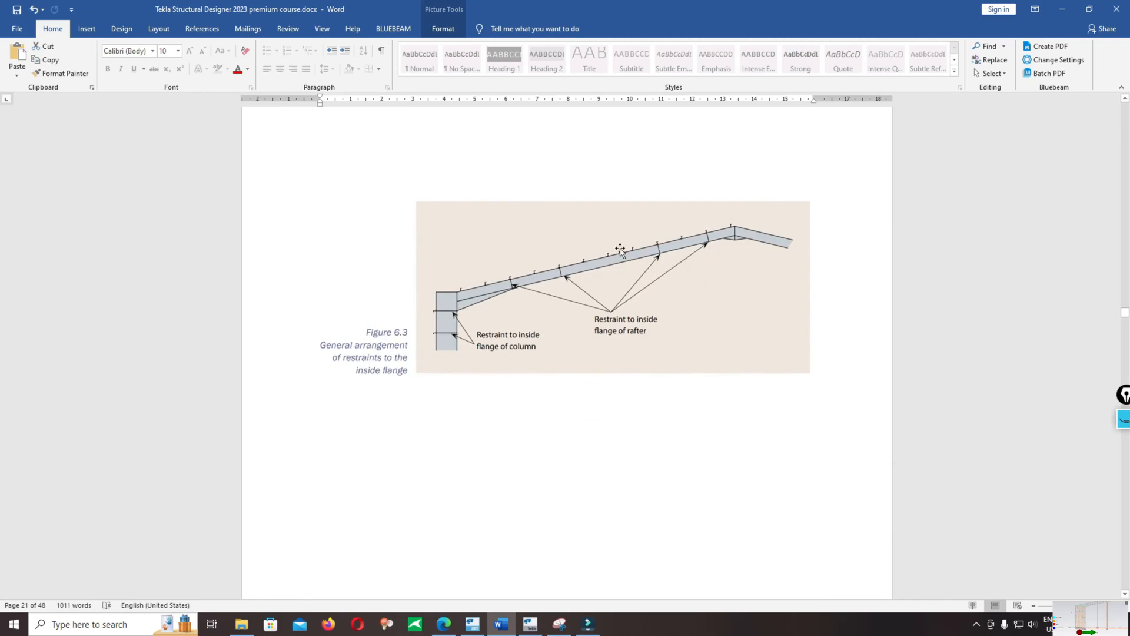
{"action": "scroll", "coordinate": [620, 249], "scroll_direction": "down", "scroll_amount": 15}
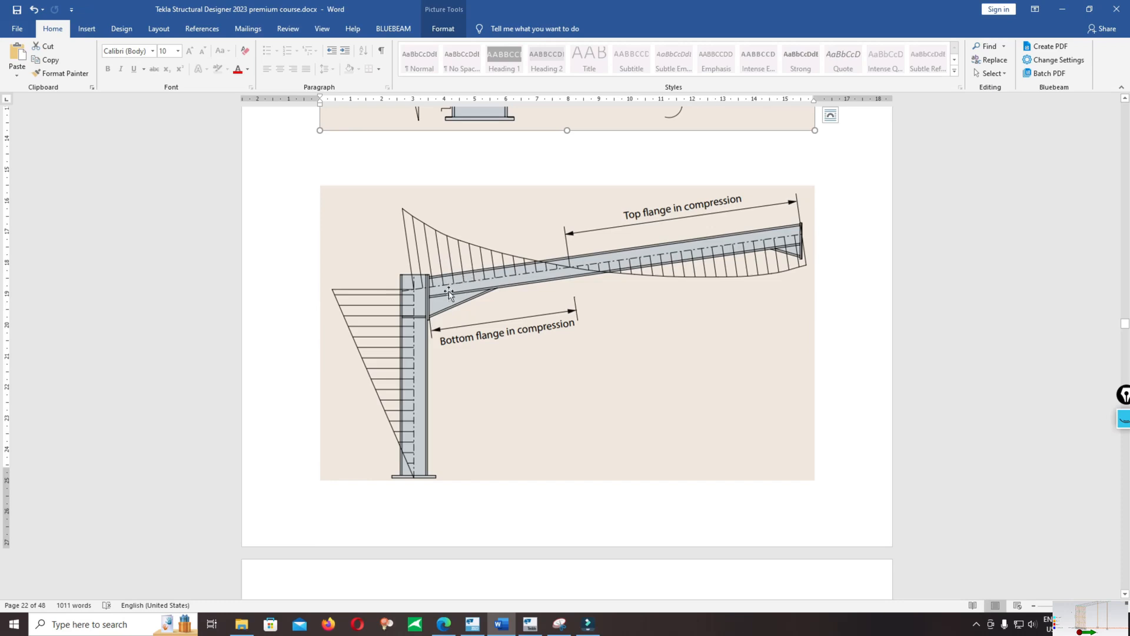
{"action": "scroll", "coordinate": [504, 283], "scroll_direction": "up", "scroll_amount": 3}
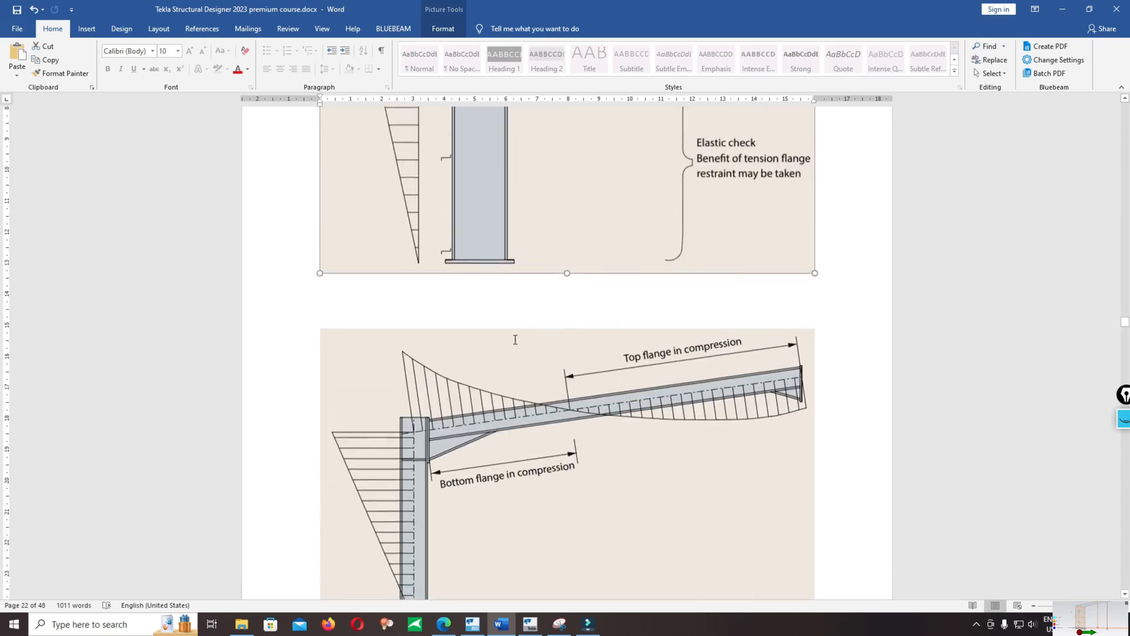
{"action": "scroll", "coordinate": [496, 389], "scroll_direction": "down", "scroll_amount": 10}
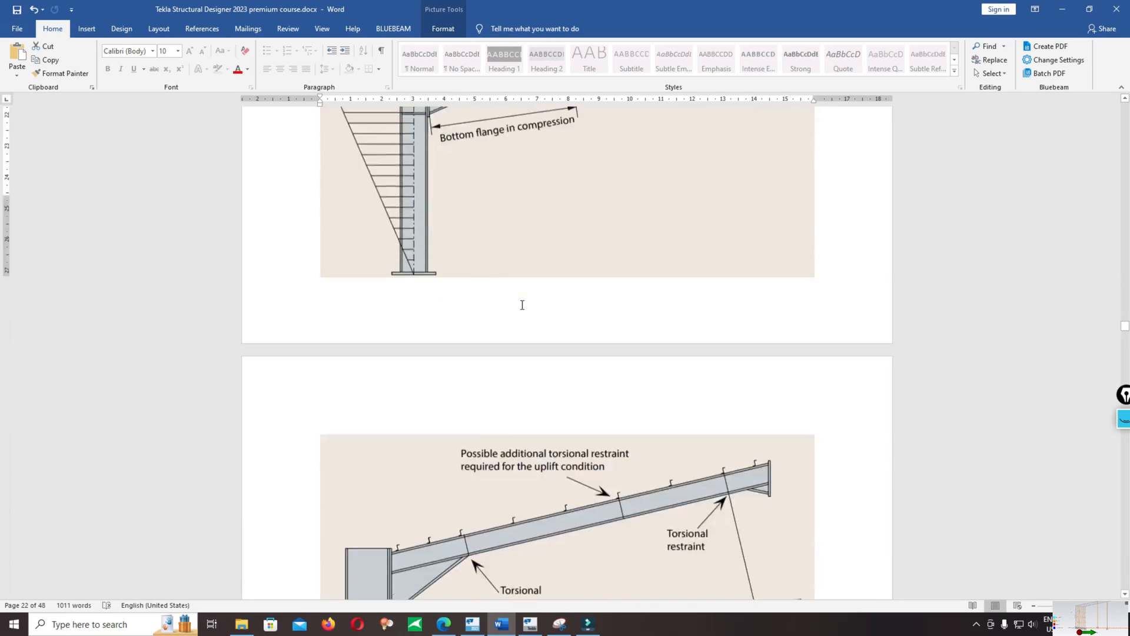
{"action": "scroll", "coordinate": [502, 331], "scroll_direction": "down", "scroll_amount": 1}
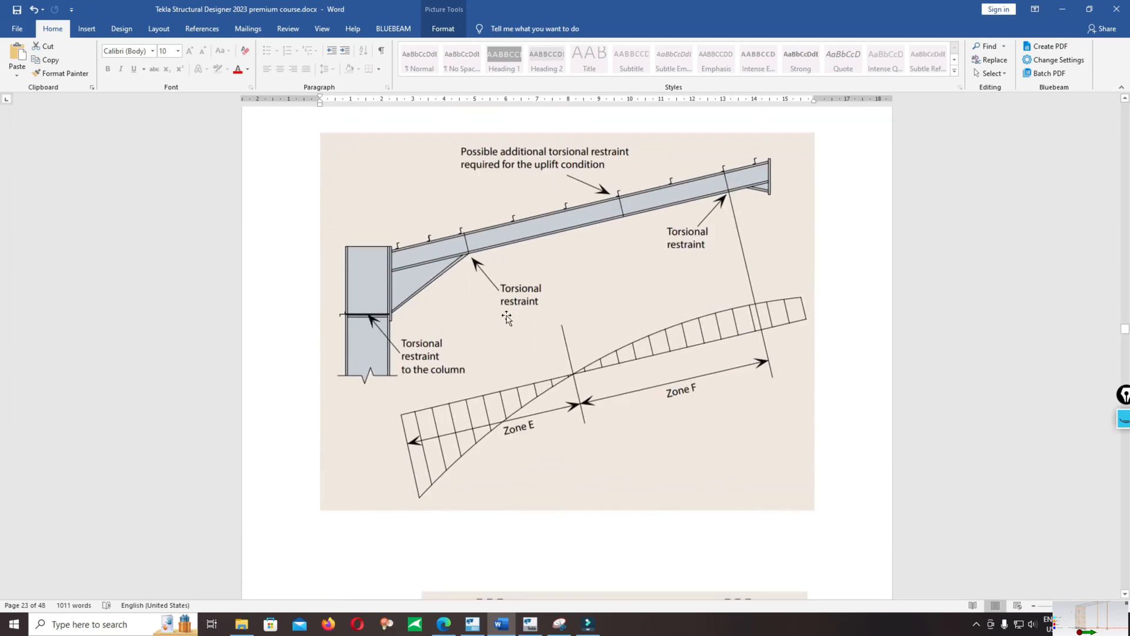
Step: Examine the Figure 9.4 end bay bracing plan, the Figure 9.5 roof bracing connection detail and the text on bracing and inner flange restraint
{"action": "scroll", "coordinate": [520, 274], "scroll_direction": "down", "scroll_amount": 14}
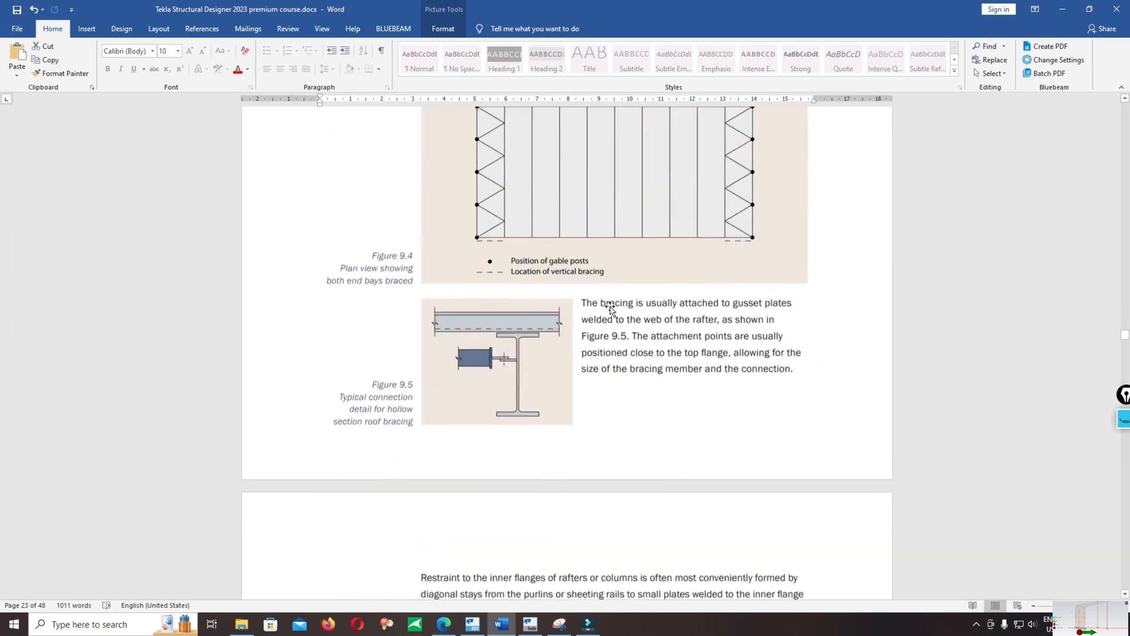
{"action": "scroll", "coordinate": [621, 291], "scroll_direction": "down", "scroll_amount": 1}
{"action": "scroll", "coordinate": [635, 292], "scroll_direction": "up", "scroll_amount": 2}
{"action": "scroll", "coordinate": [635, 295], "scroll_direction": "down", "scroll_amount": 1}
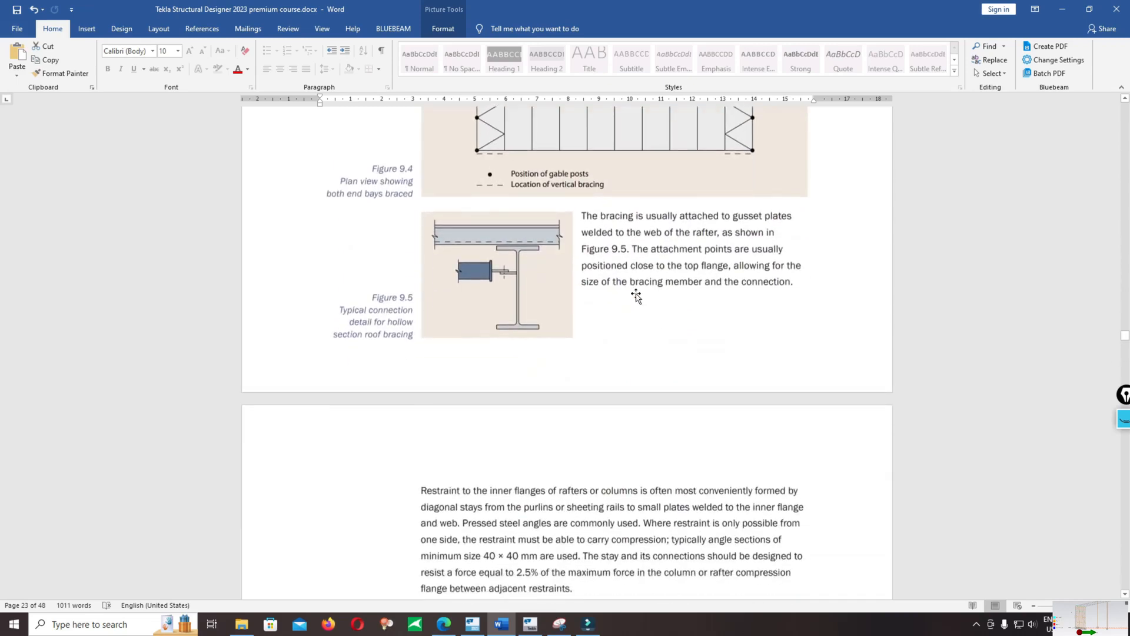
{"action": "scroll", "coordinate": [618, 387], "scroll_direction": "up", "scroll_amount": 4}
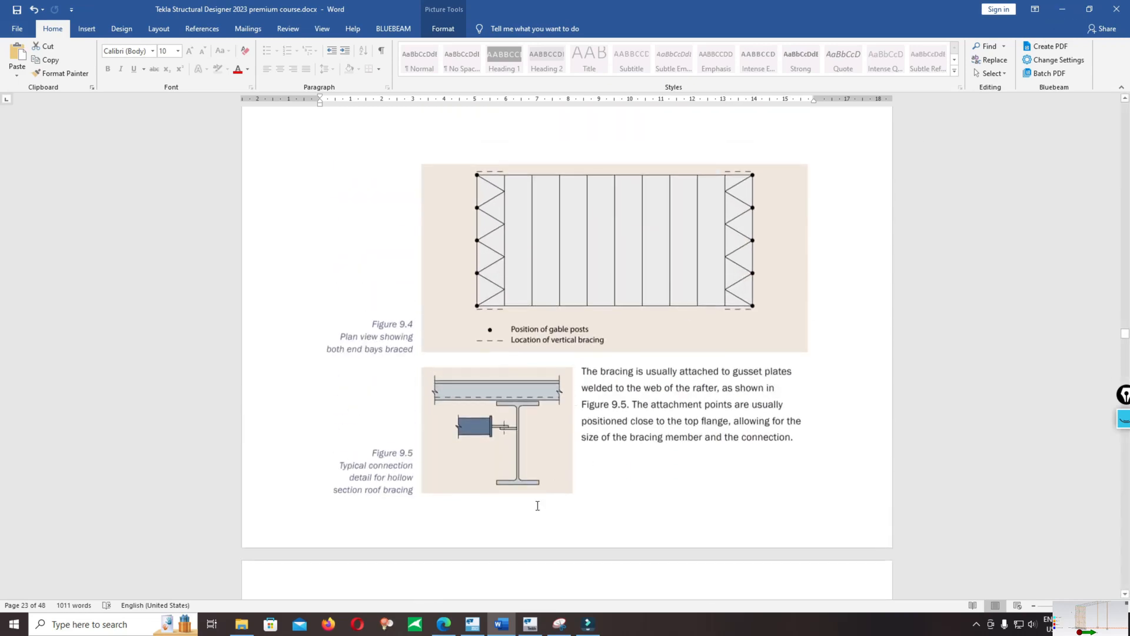
Step: Switch to Tekla Structural Designer, clear the member selection and inspect the whole warehouse frame in the 3D structure view
{"action": "mouse_move", "coordinate": [493, 625]}
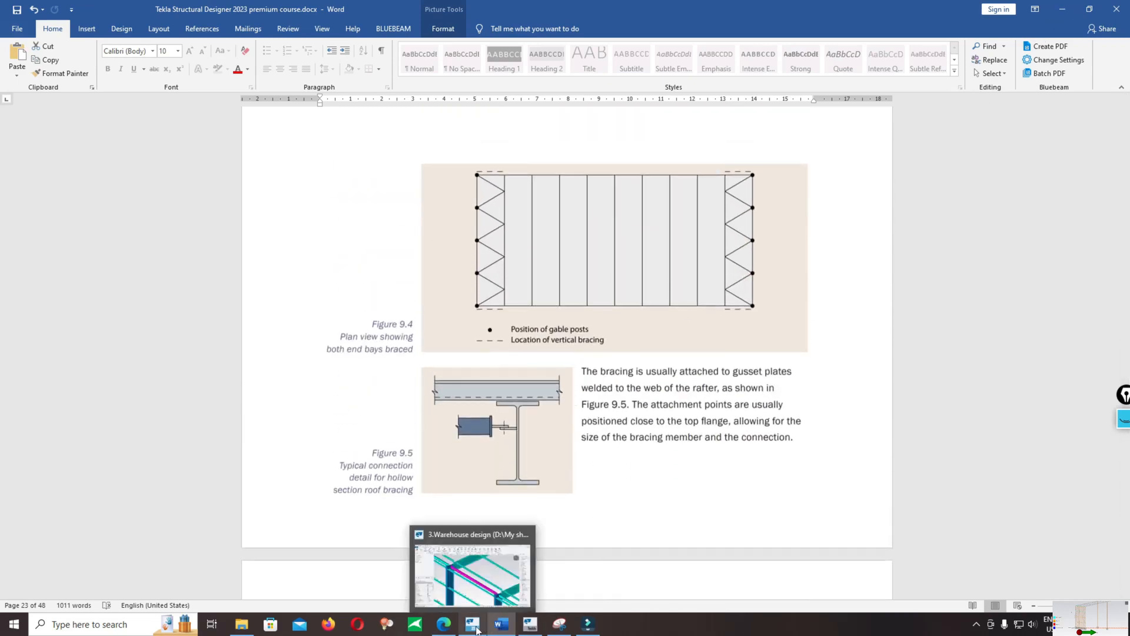
{"action": "left_click", "coordinate": [473, 624]}
{"action": "scroll", "coordinate": [645, 273], "scroll_direction": "down", "scroll_amount": 2}
{"action": "key", "text": "Escape"}
{"action": "scroll", "coordinate": [601, 329], "scroll_direction": "down", "scroll_amount": 6}
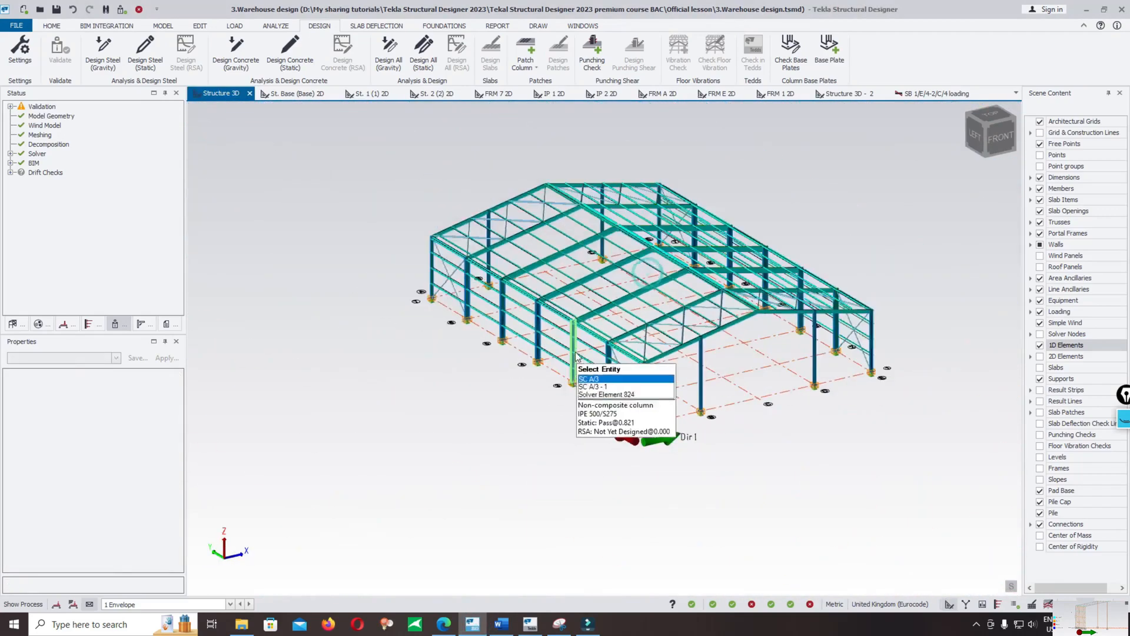
{"action": "scroll", "coordinate": [709, 412], "scroll_direction": "up", "scroll_amount": 2}
{"action": "scroll", "coordinate": [766, 441], "scroll_direction": "up", "scroll_amount": 5}
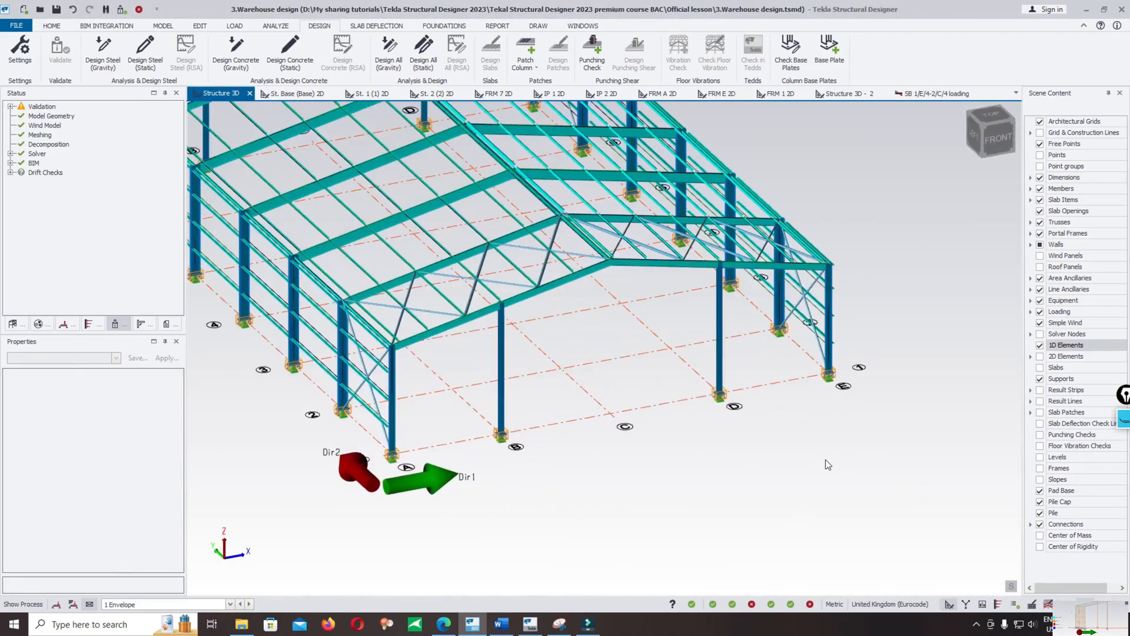
{"action": "middle_click_drag", "start_coordinate": [781, 441], "coordinate": [859, 527]}
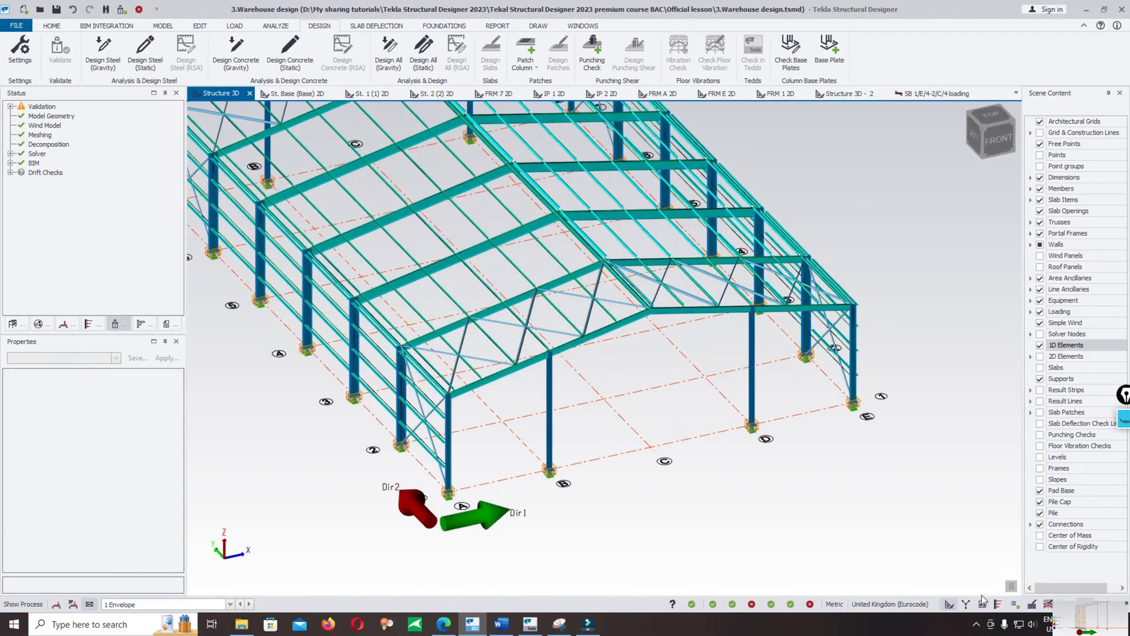
{"action": "left_click", "coordinate": [976, 624]}
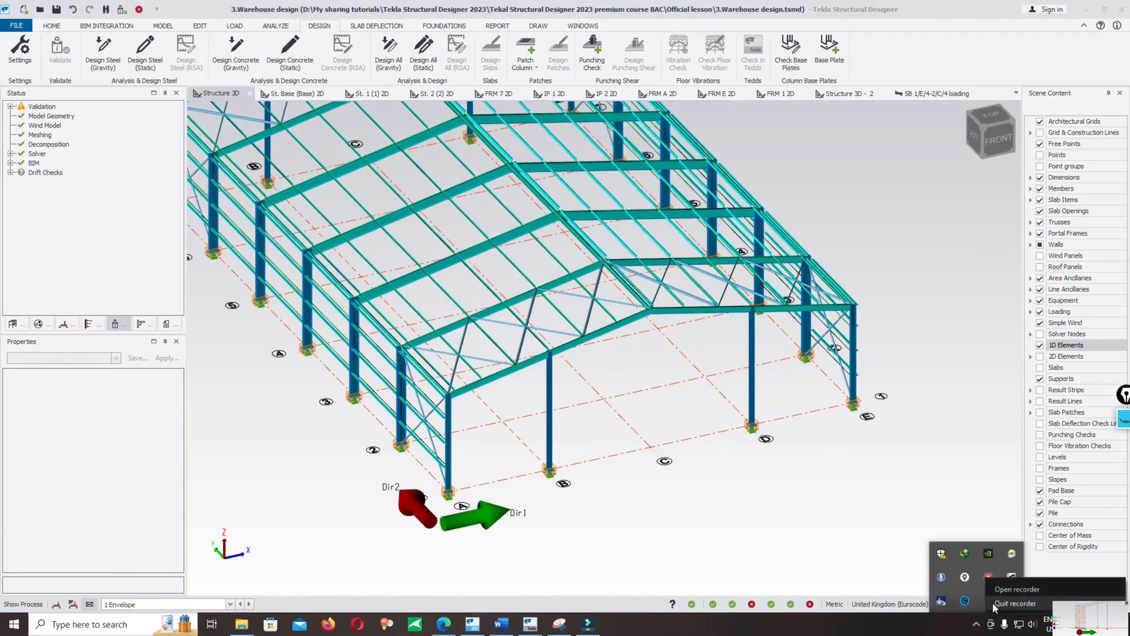